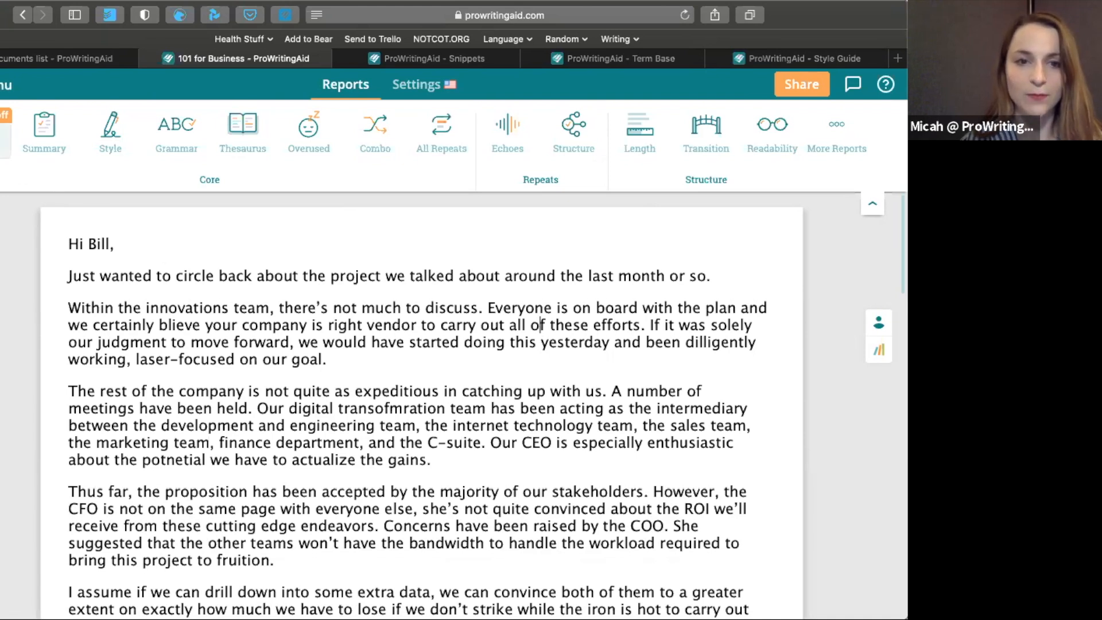
Turn on real-time checking, then look through the writing style and document type options without changing them
click(3, 137)
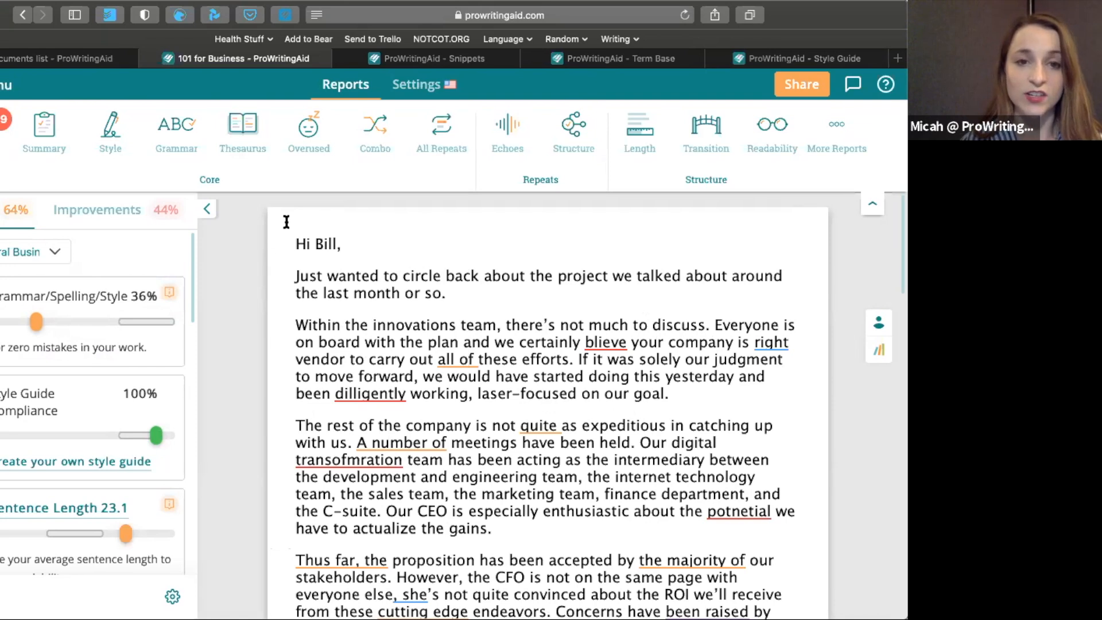
click(414, 87)
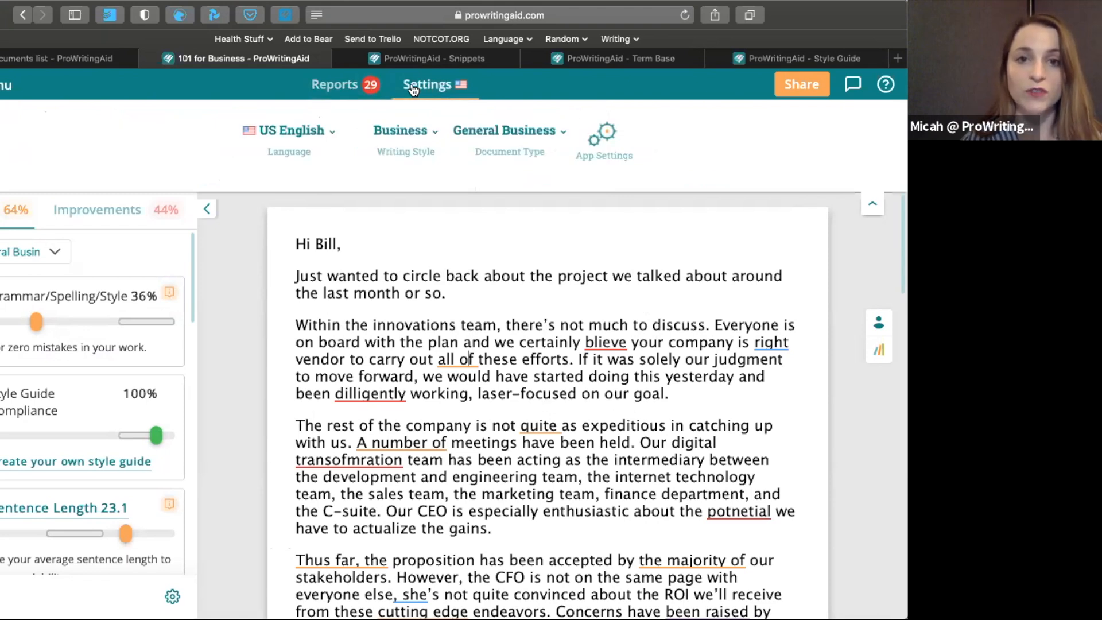
click(415, 131)
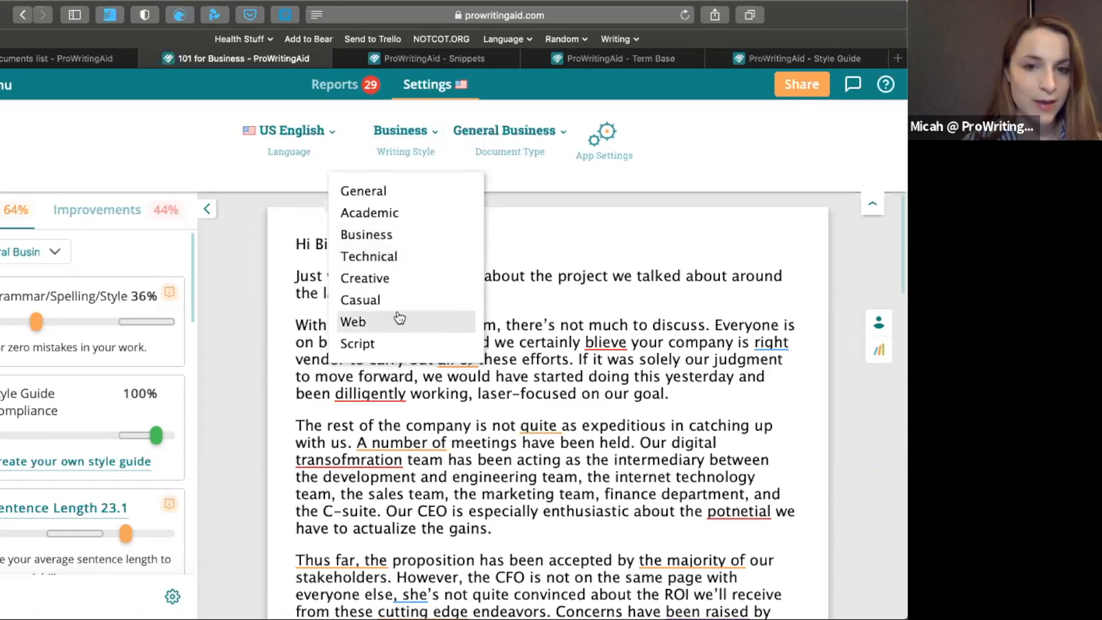
click(498, 134)
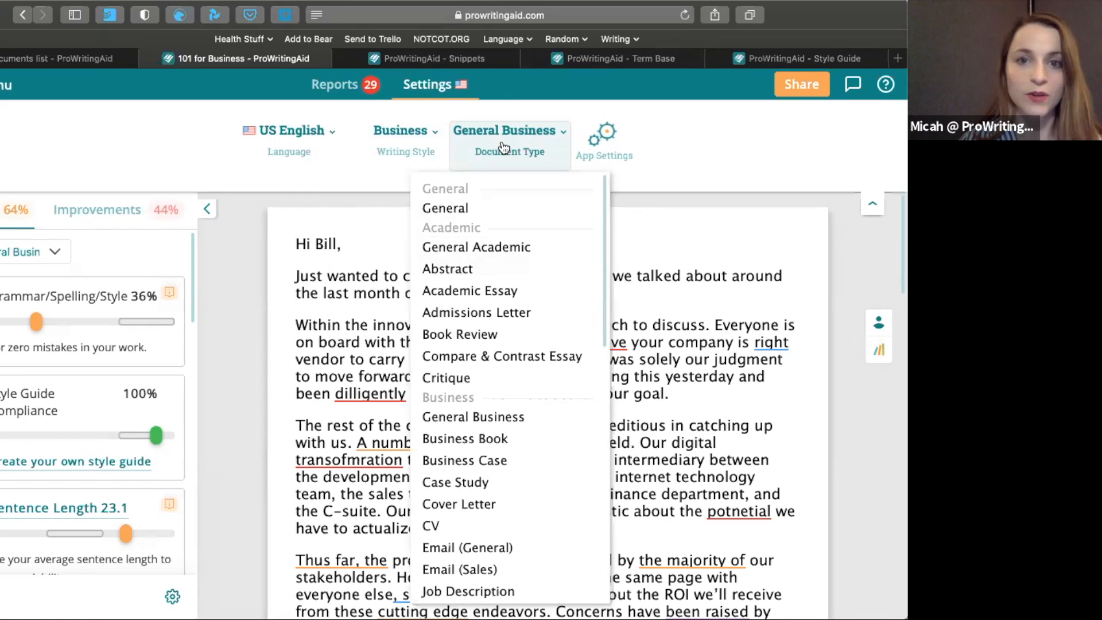
click(494, 96)
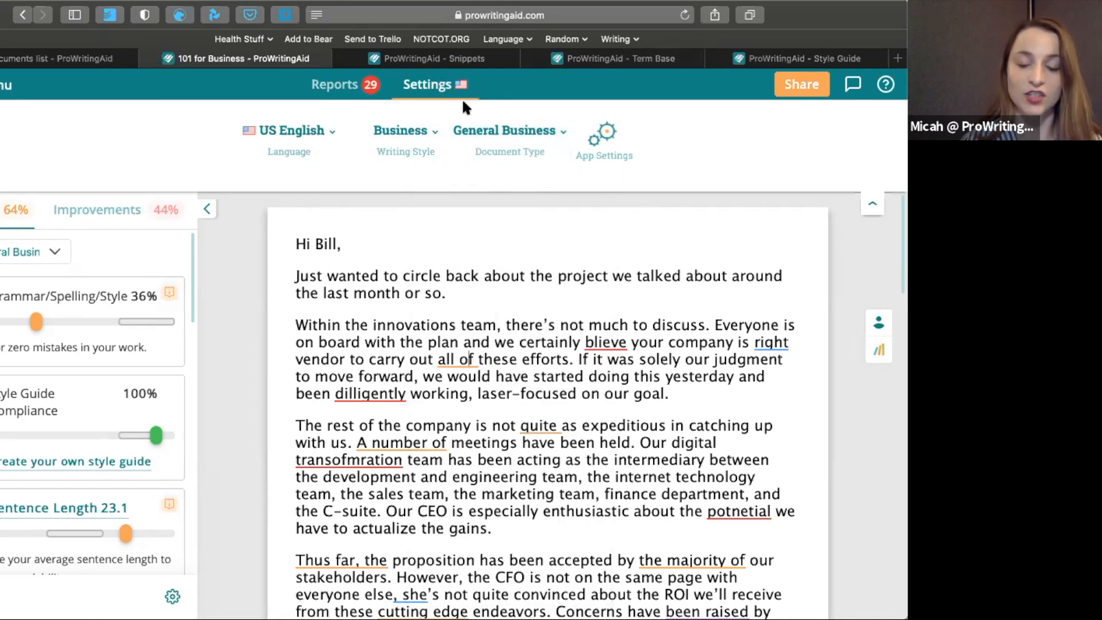
click(341, 85)
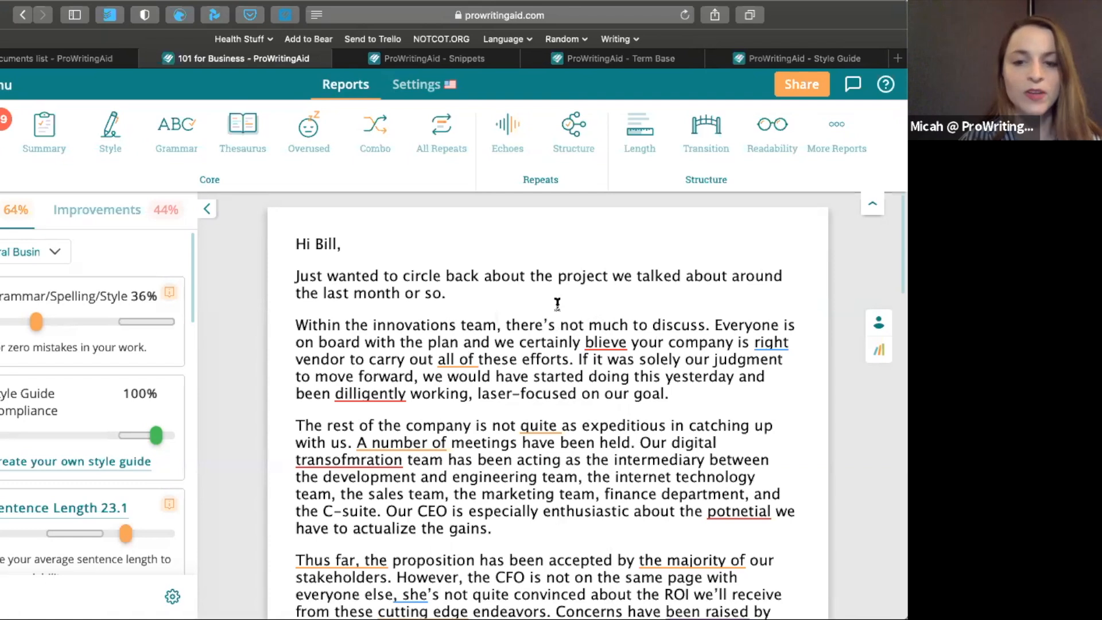
Correct the misspelled words "blieve" to "believe" and "dilligently" to "diligently" by accepting the suggestions in the text
mouse_move(601, 344)
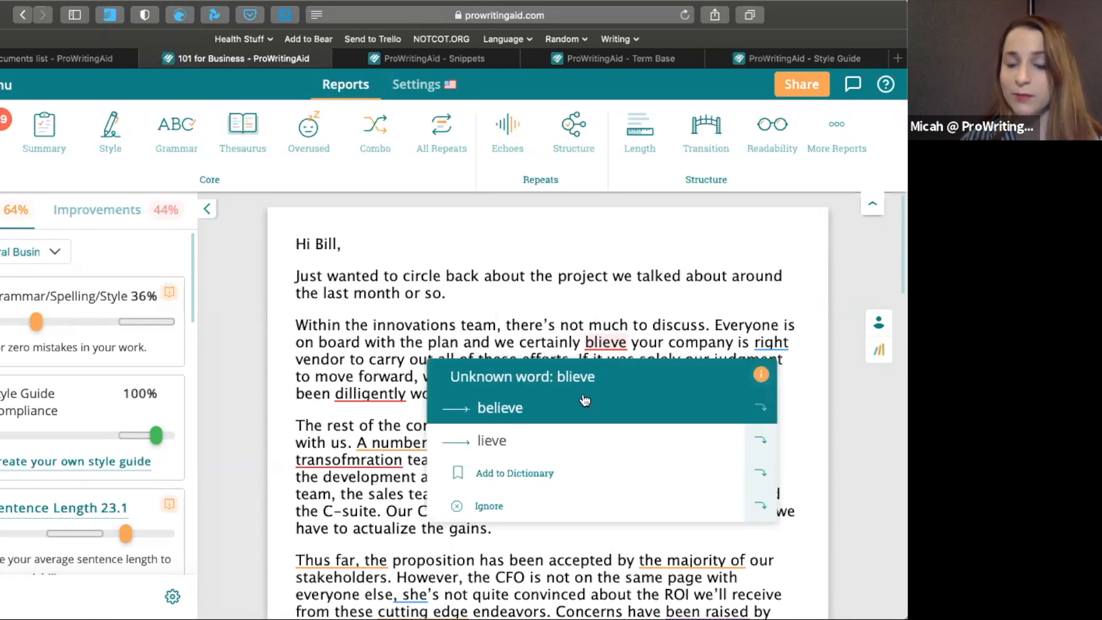
click(537, 406)
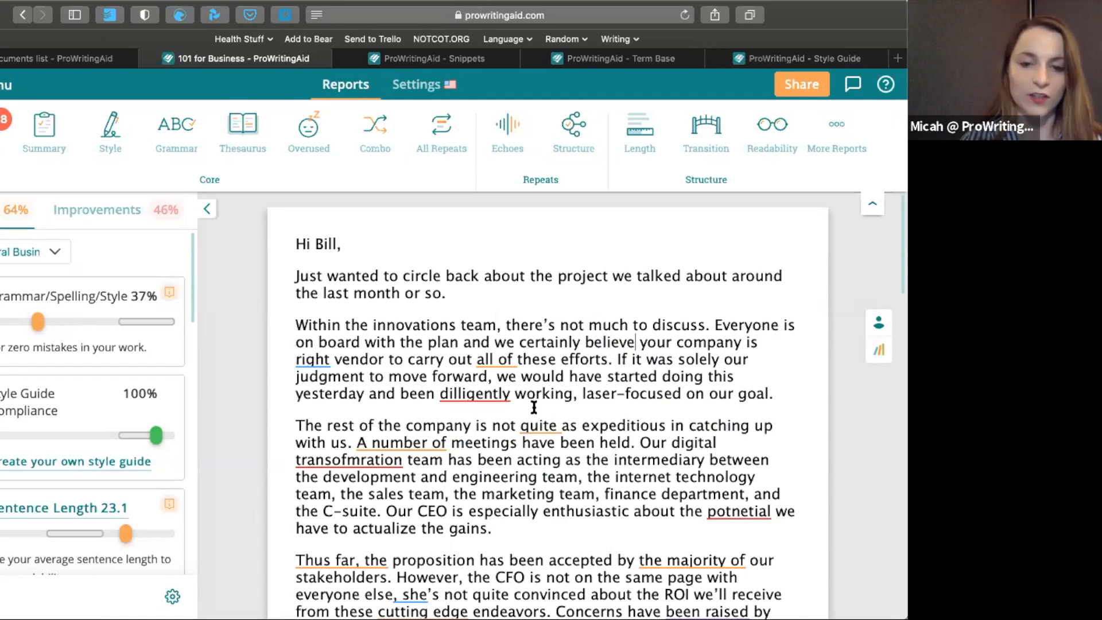
mouse_move(492, 391)
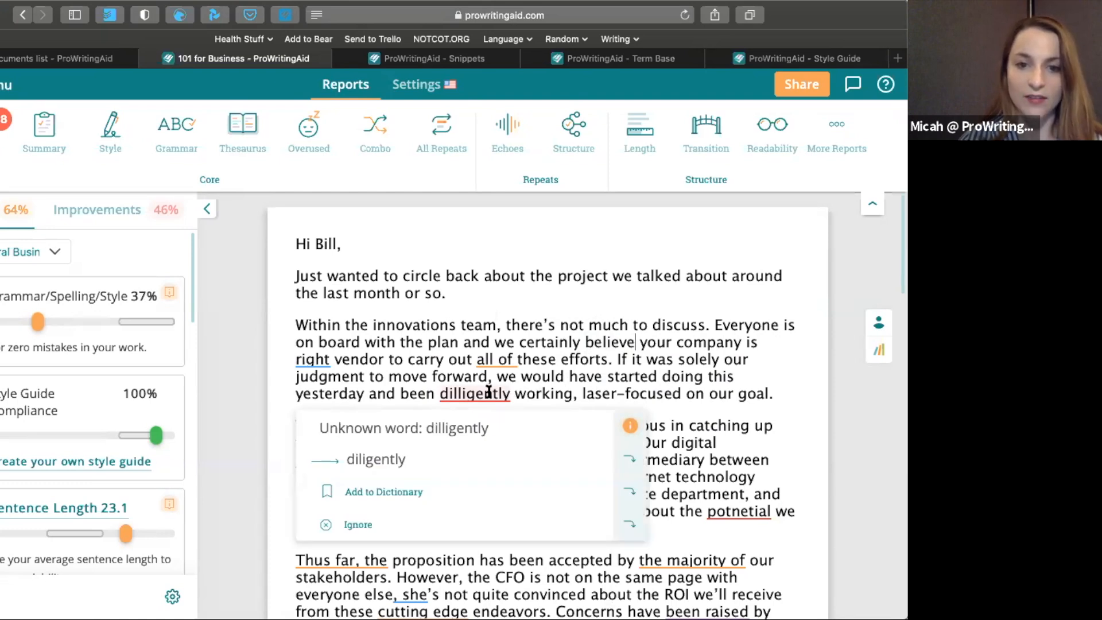
click(630, 460)
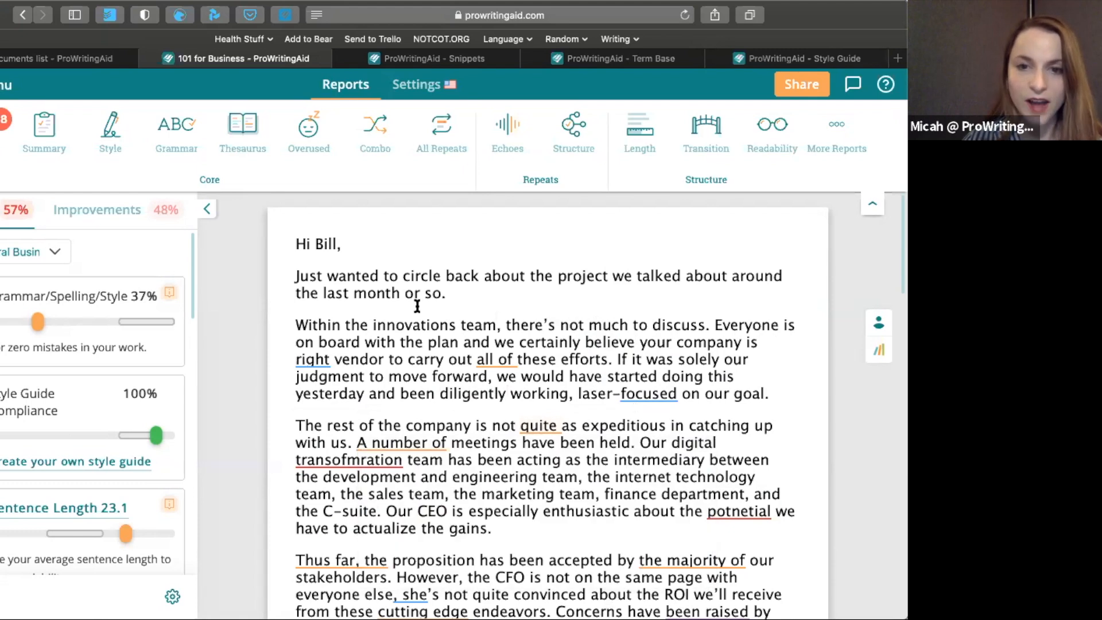
Accept the missing determiner suggestion "the right" from the list of improvements
click(127, 216)
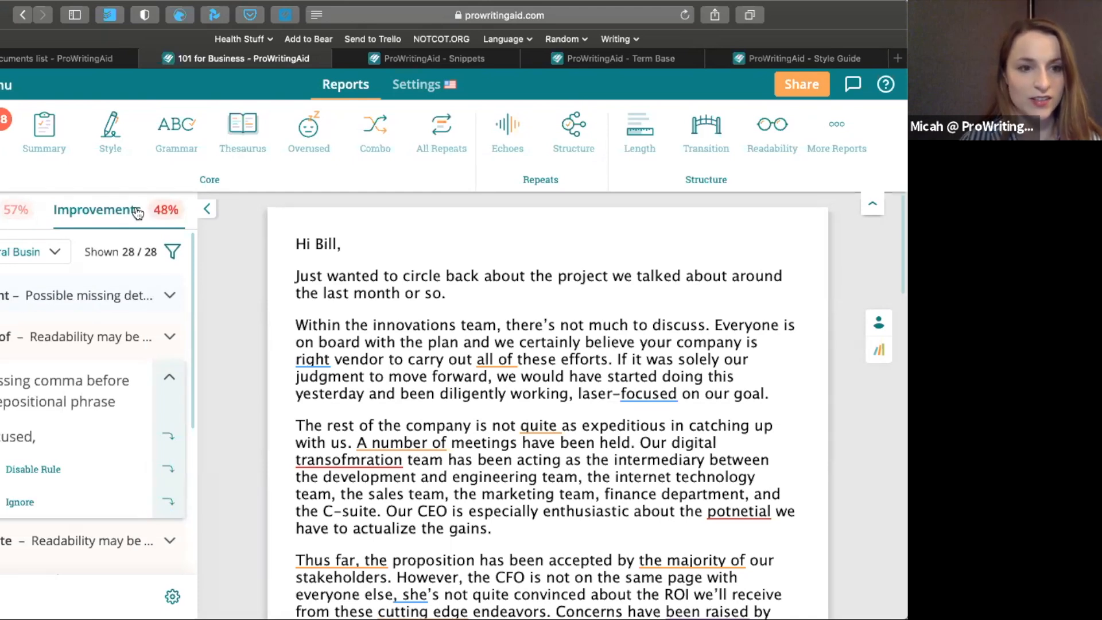
click(101, 293)
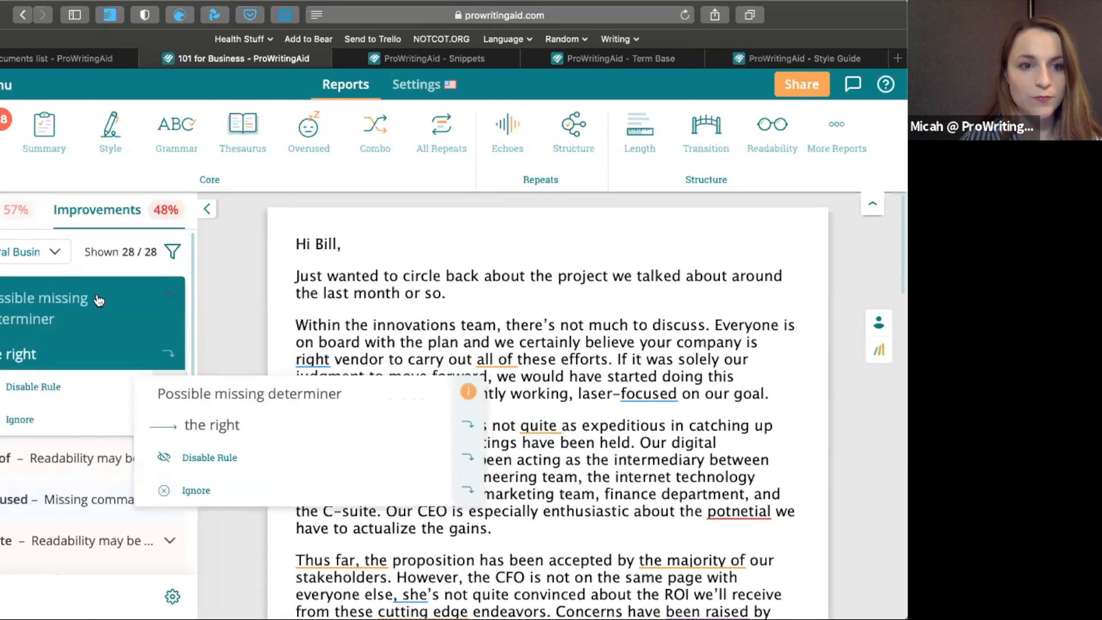
click(58, 456)
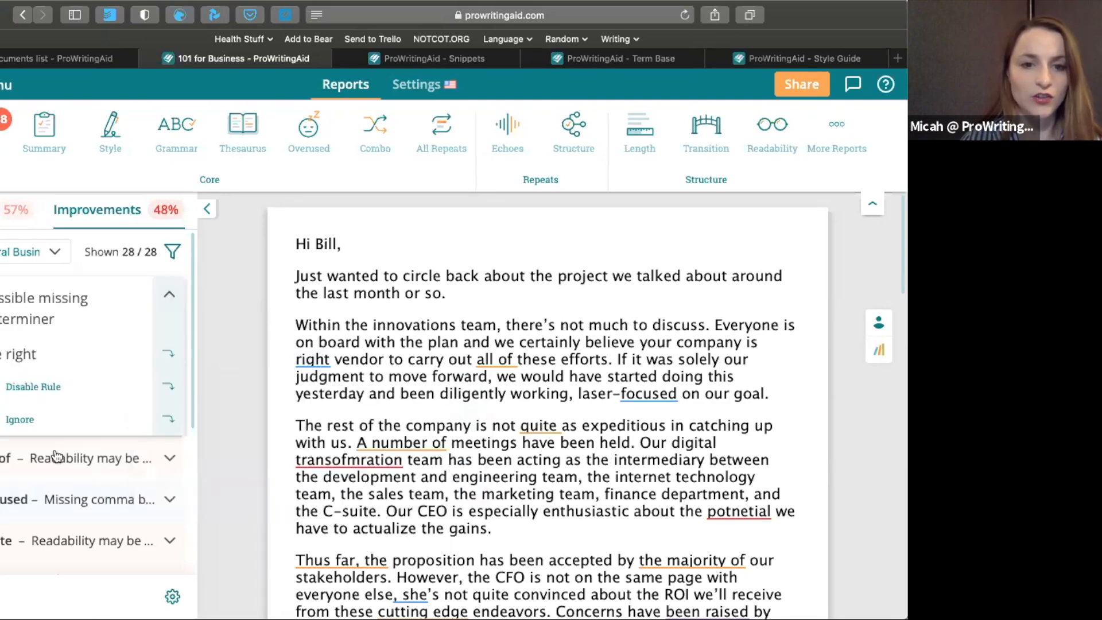
click(84, 300)
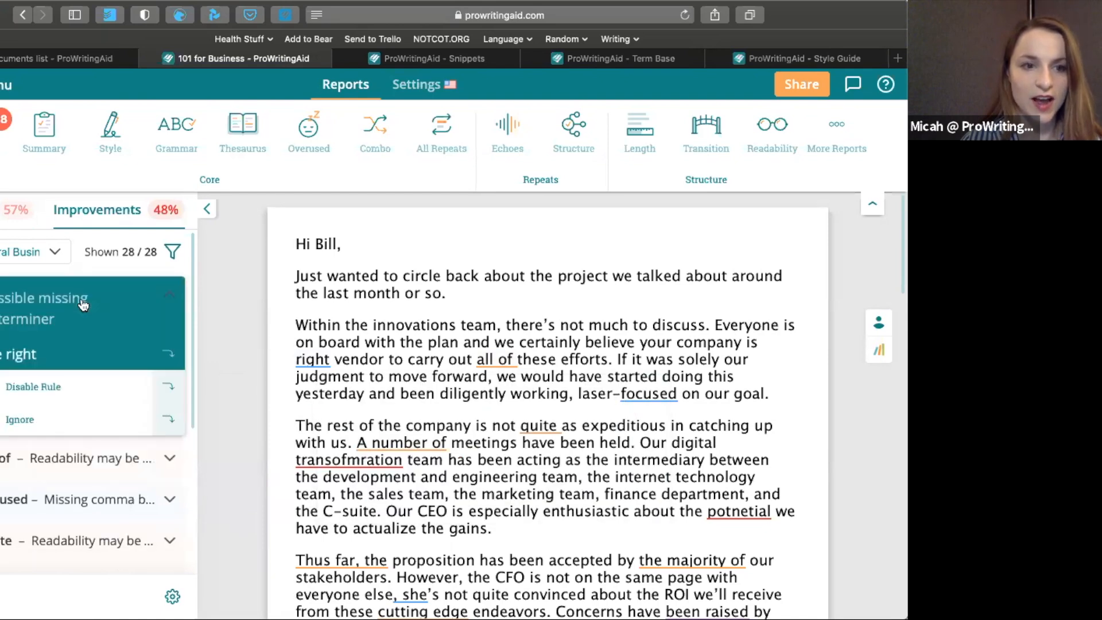
click(77, 340)
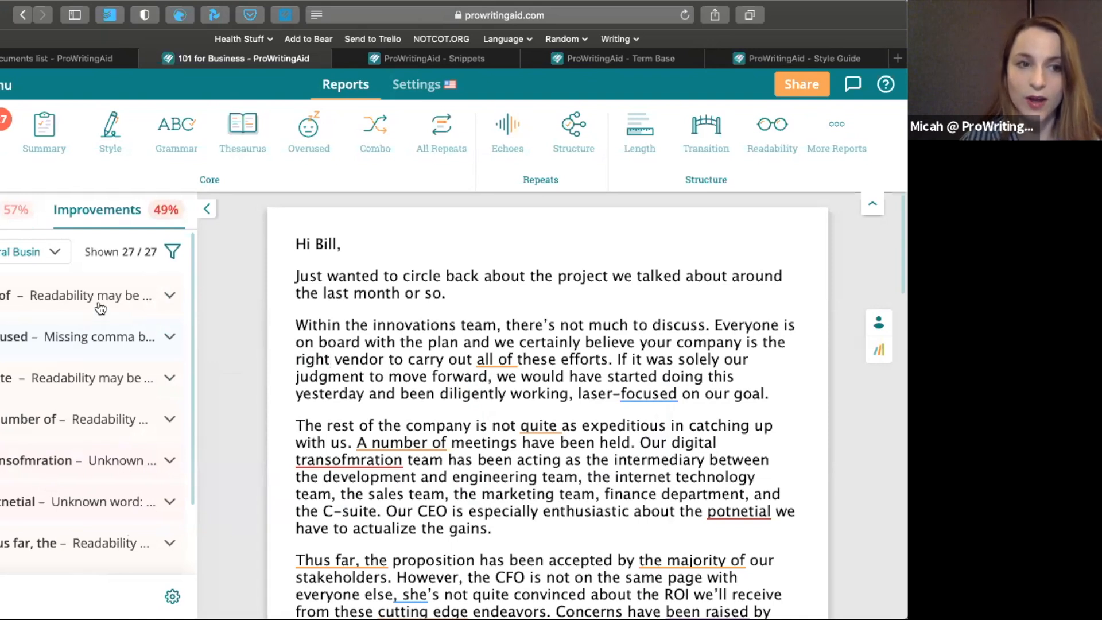
Filter the improvements to spelling and grammar only, excluding style and passive voice
click(175, 251)
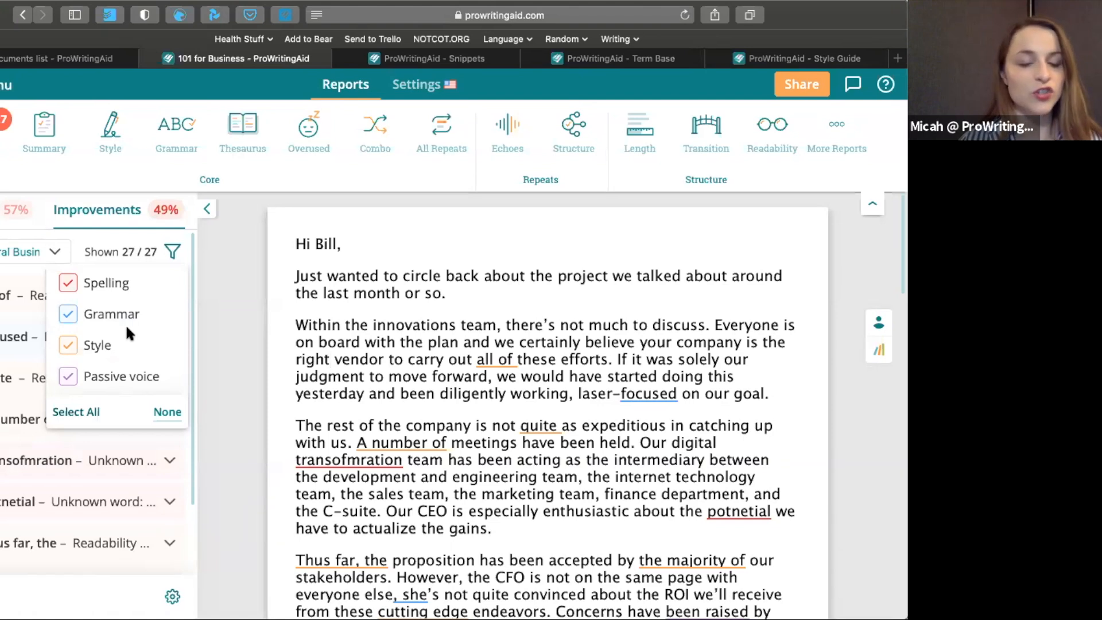
click(72, 347)
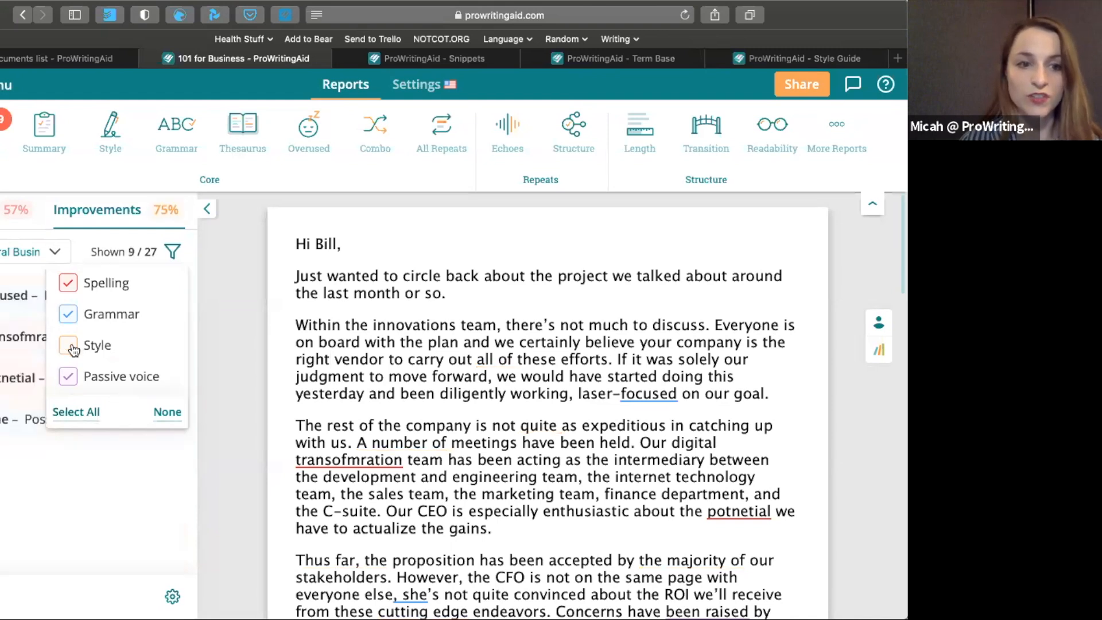
click(68, 376)
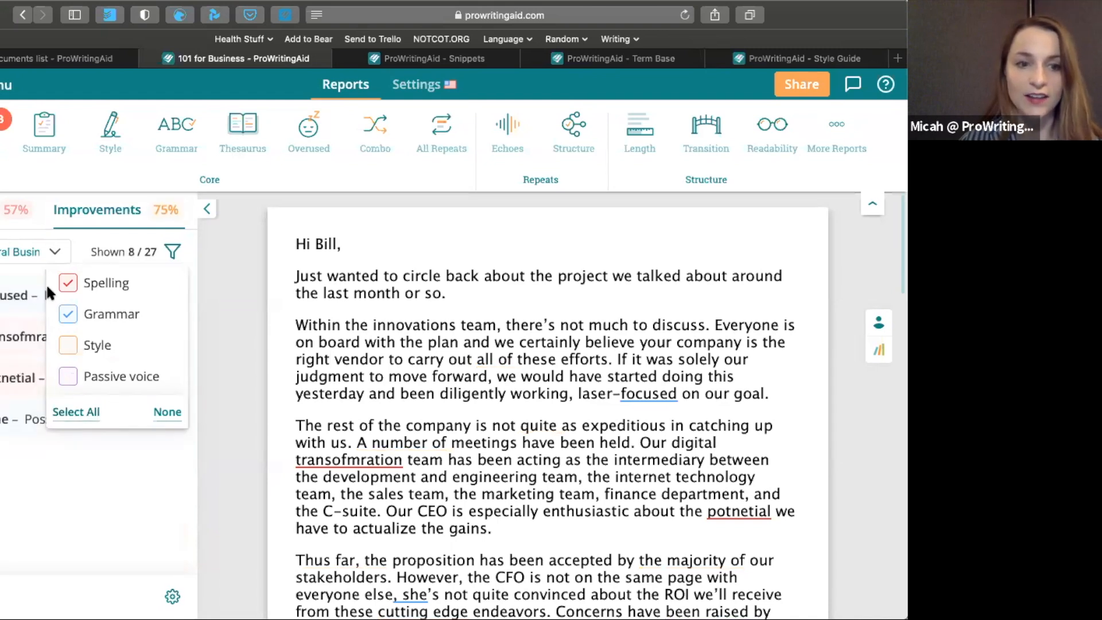
click(101, 505)
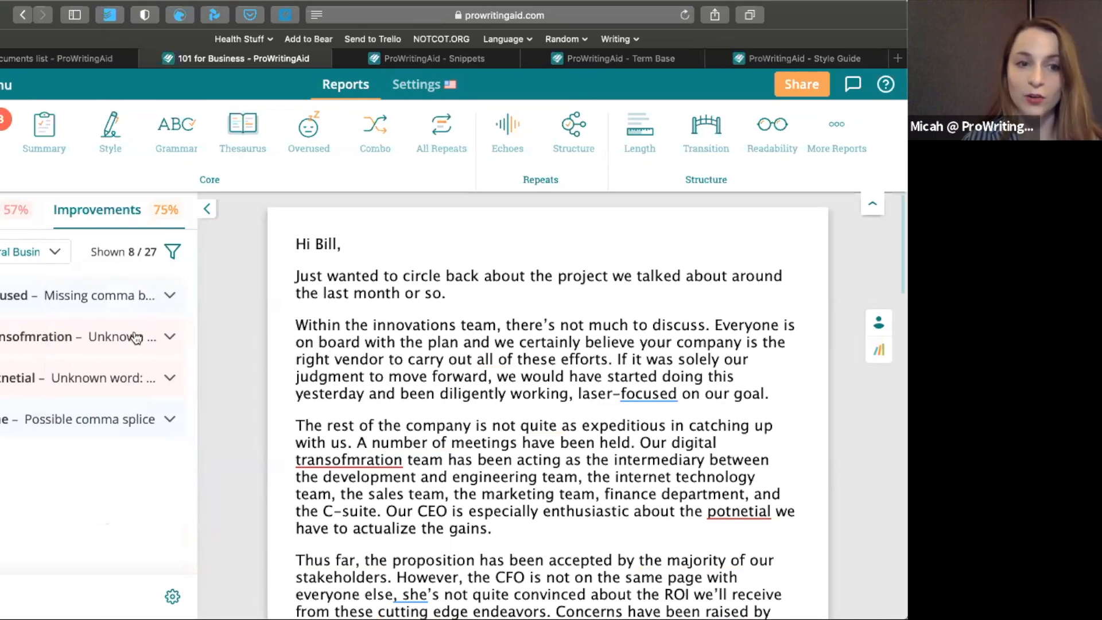
Examine the details of the comma splice, missing comma and "transofmration" suggestions in the improvements list
click(115, 422)
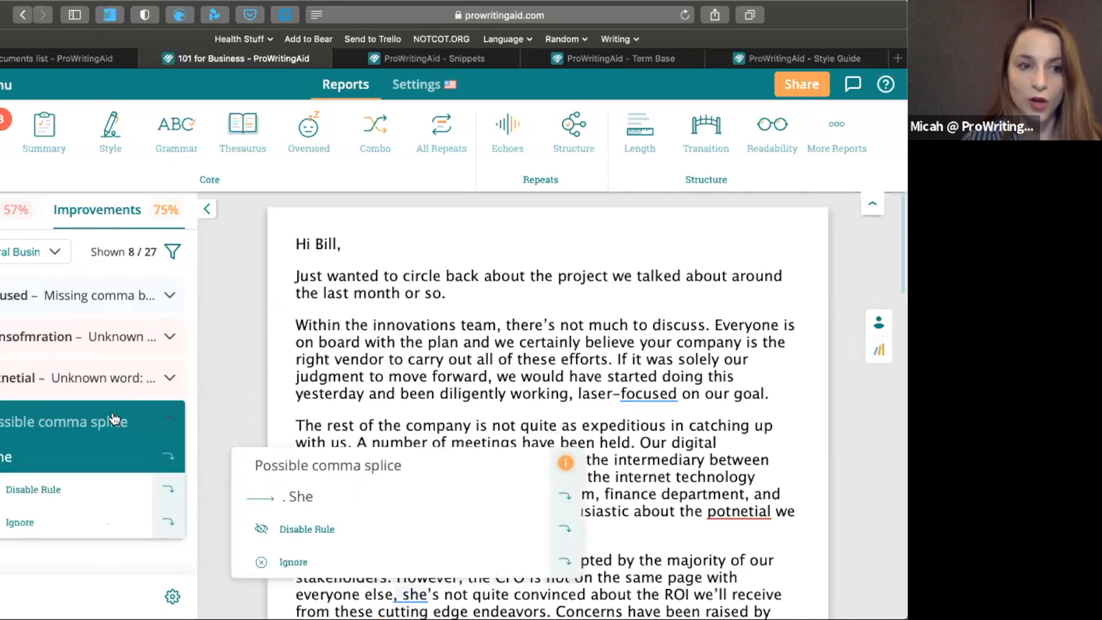
click(114, 297)
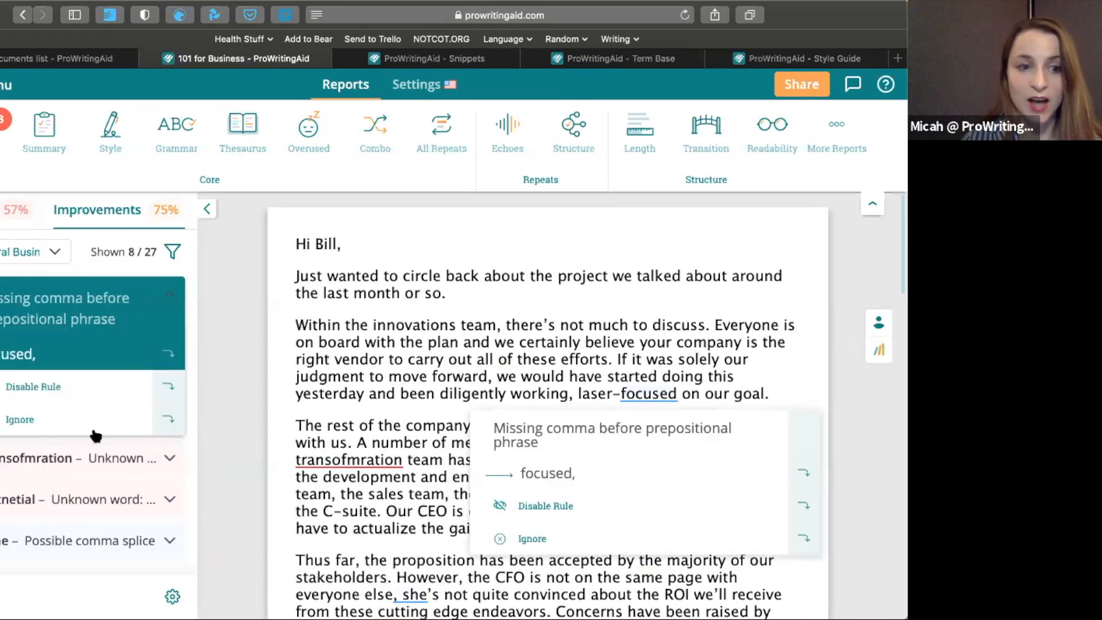
click(94, 459)
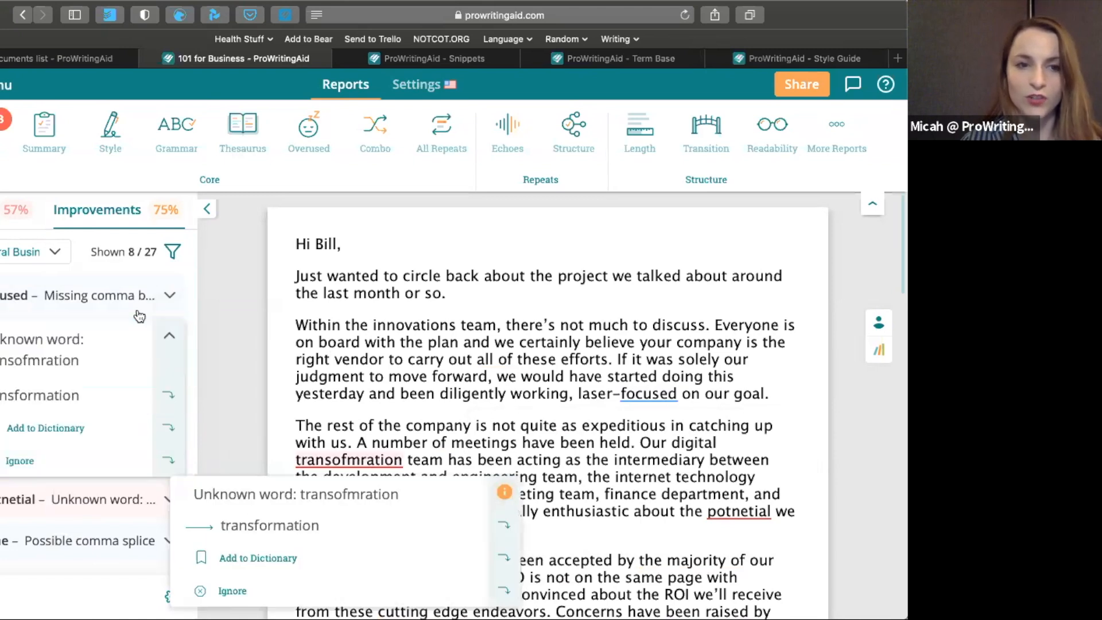
Include style and passive voice in the improvements filter again
click(173, 252)
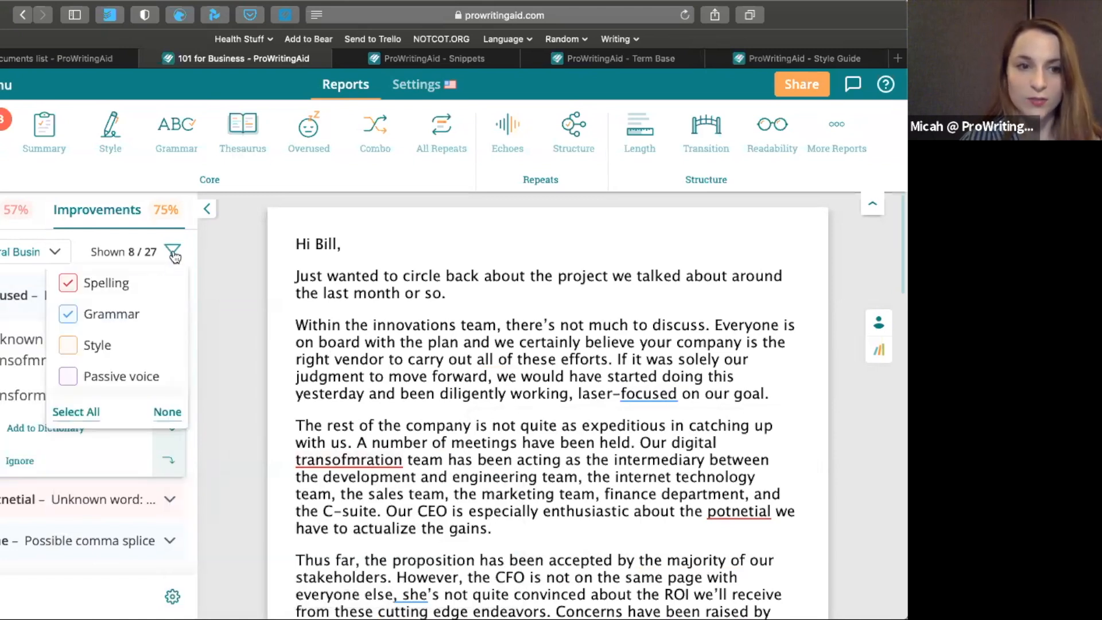
click(73, 346)
click(69, 378)
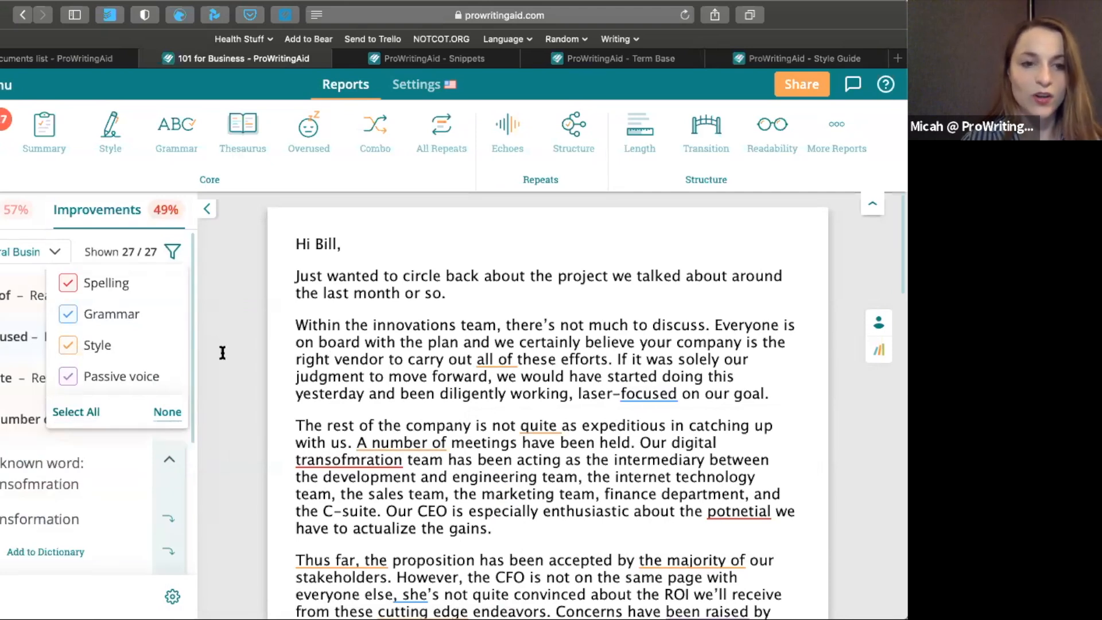
click(222, 352)
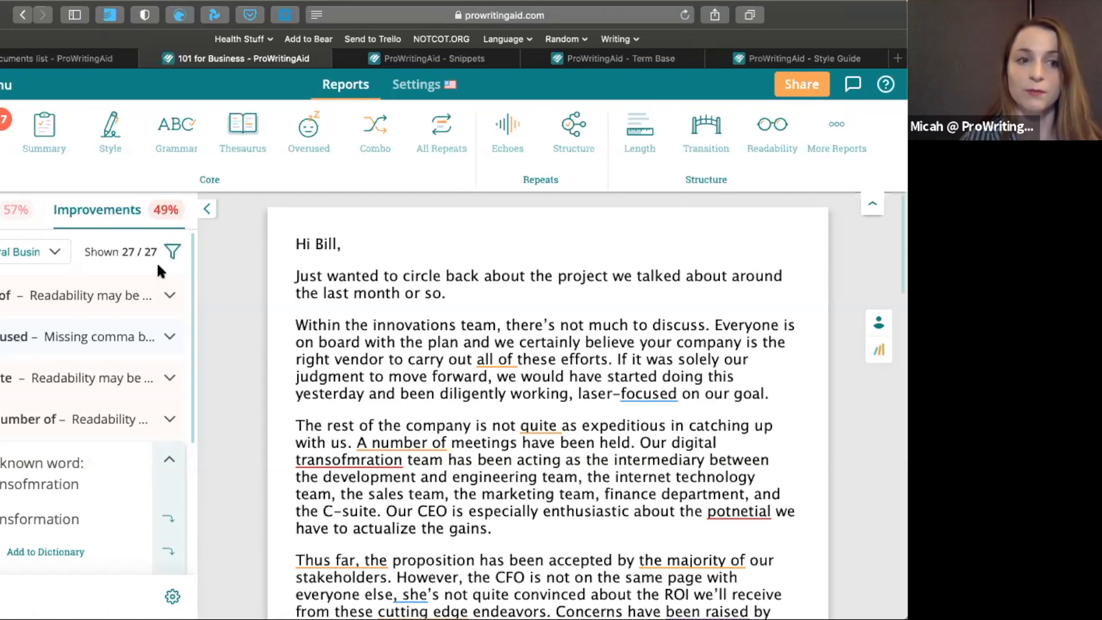
Inspect the suggestions for "all of" and "focused" in the paragraph about the innovations team
click(490, 355)
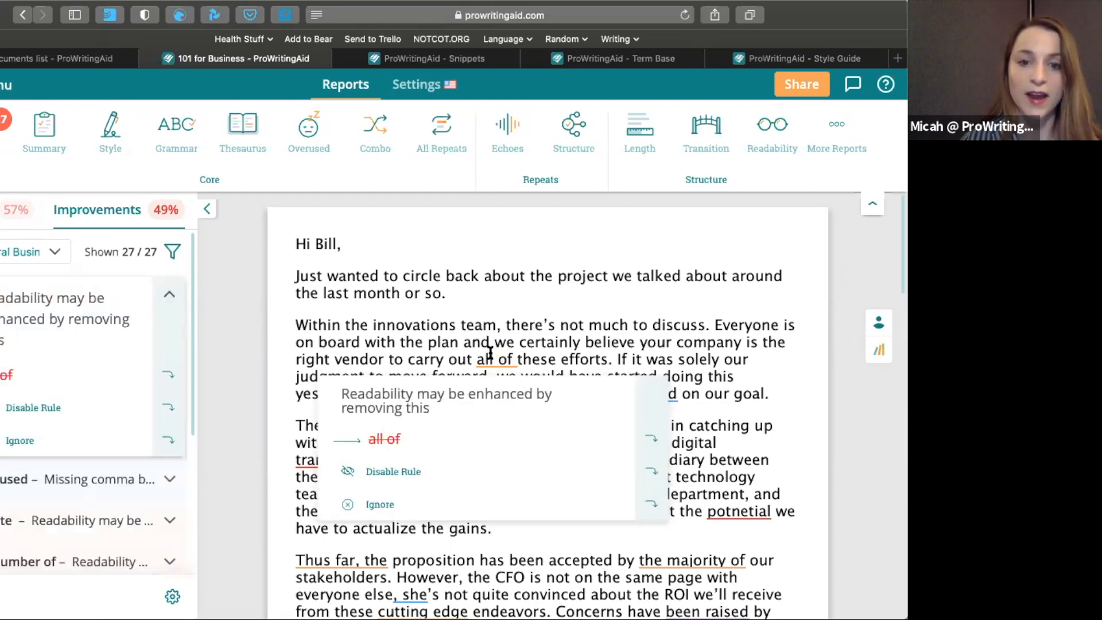
click(676, 397)
click(638, 388)
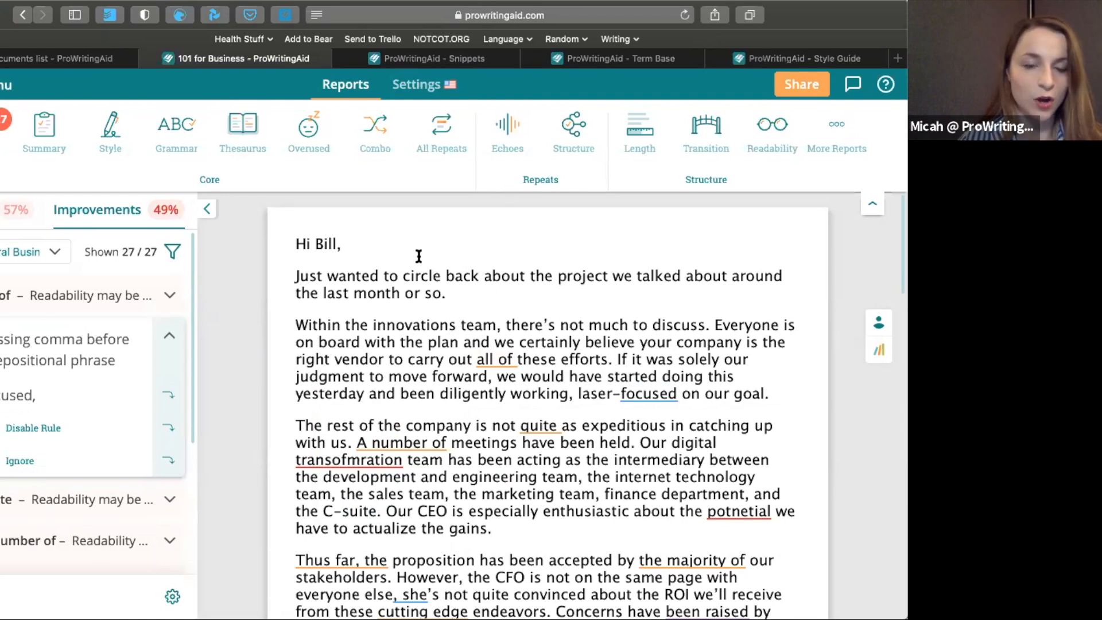
click(344, 242)
drag(347, 240, 295, 238)
click(299, 239)
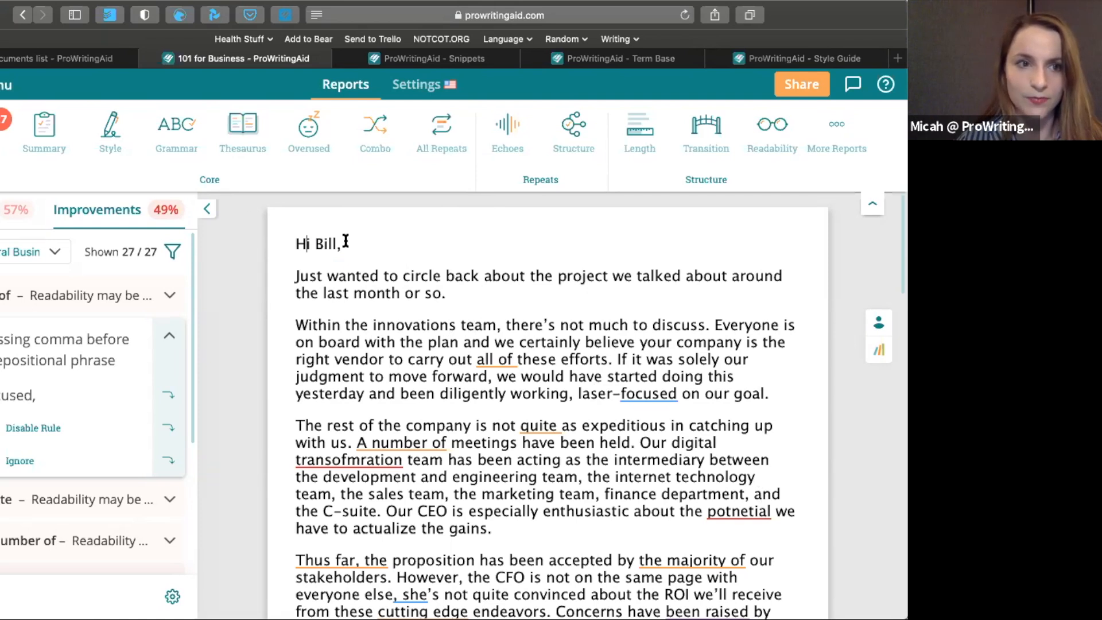
Run the Summary report and review its key scores, the areas that look great and the areas that may need work
click(59, 140)
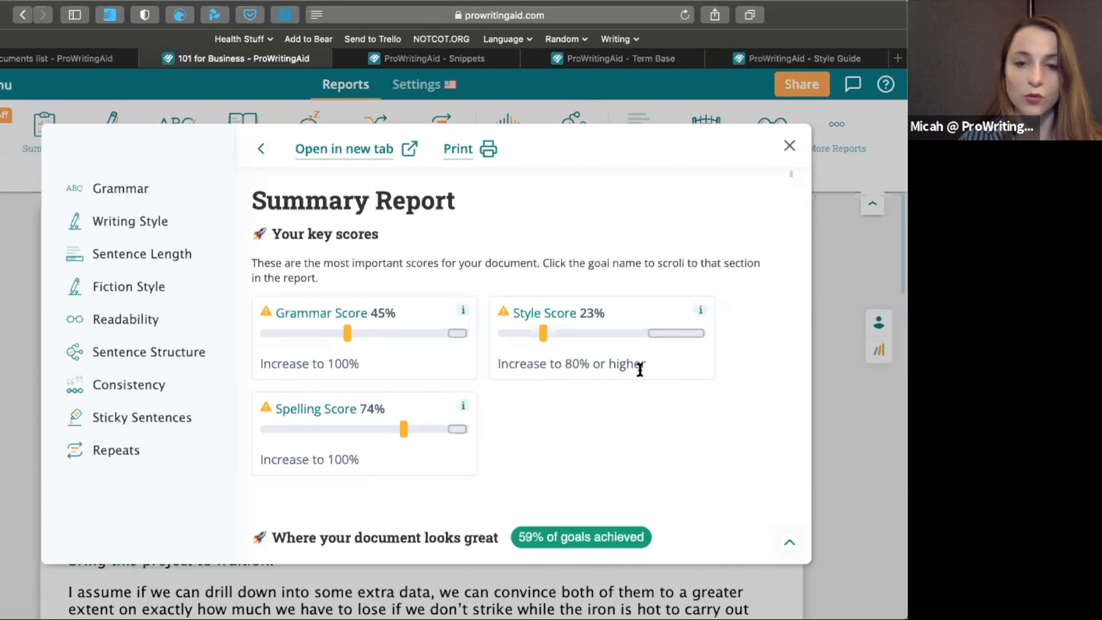
scroll(639, 369, down, 5)
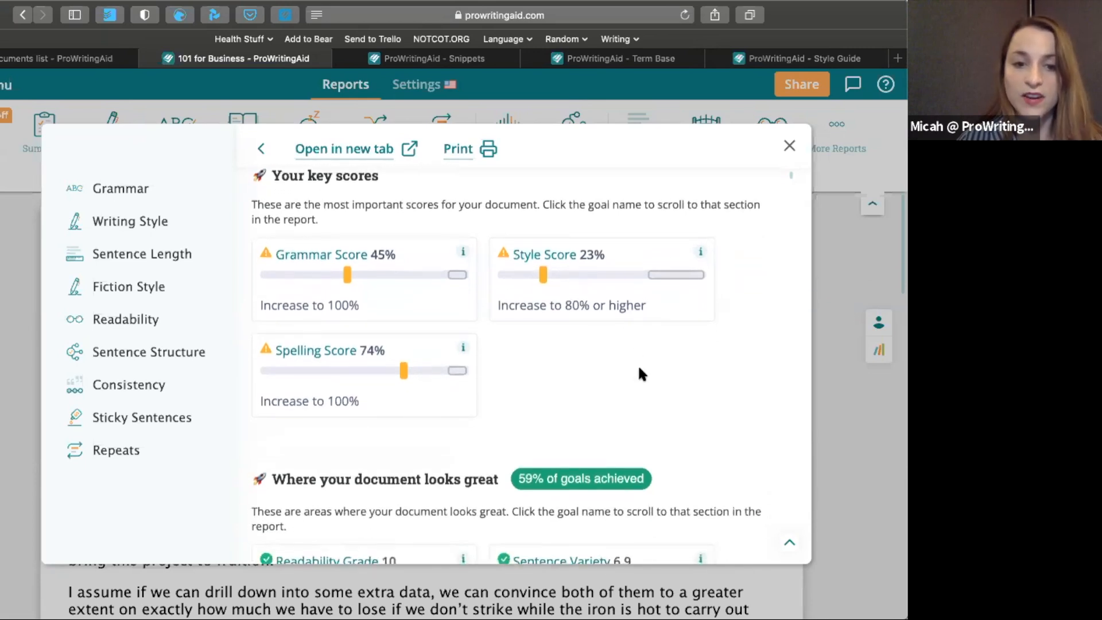
scroll(640, 372, down, 4)
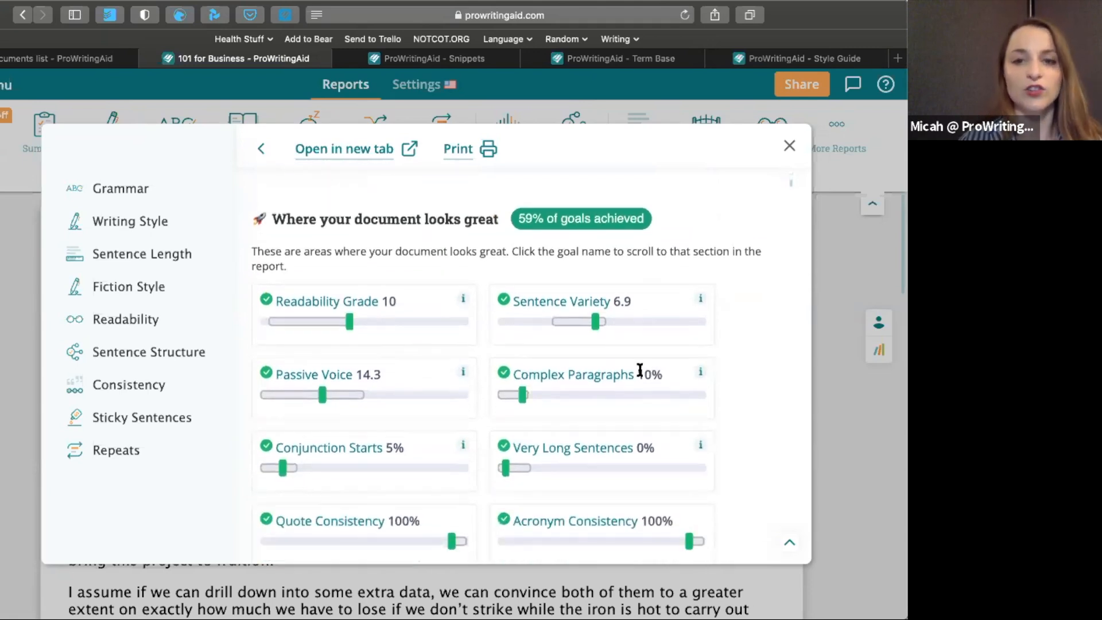
scroll(639, 370, down, 1)
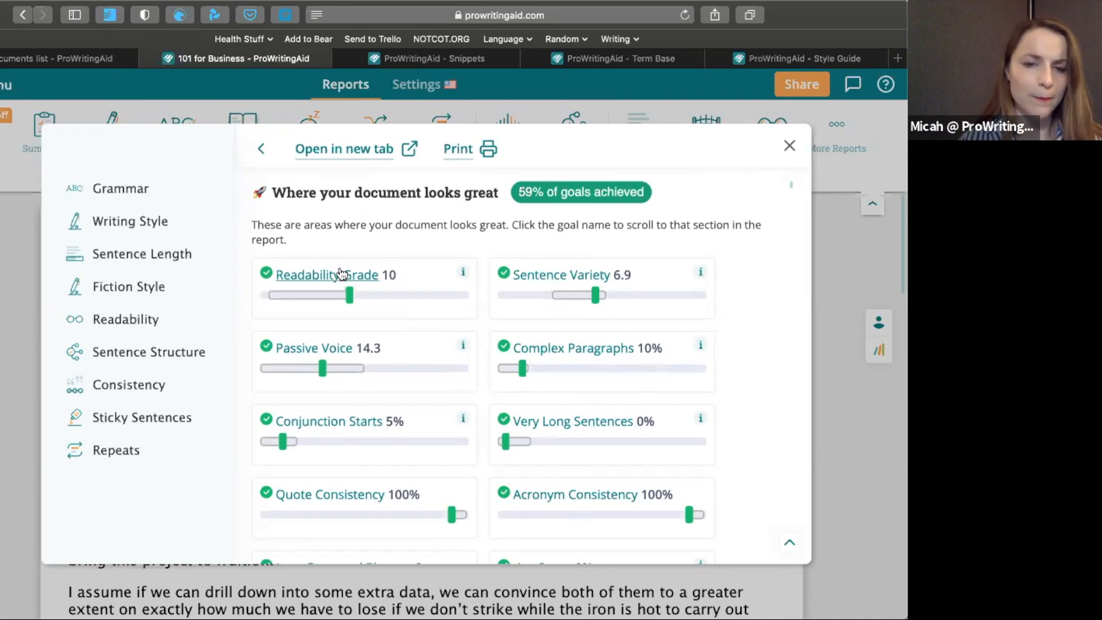
scroll(341, 273, down, 5)
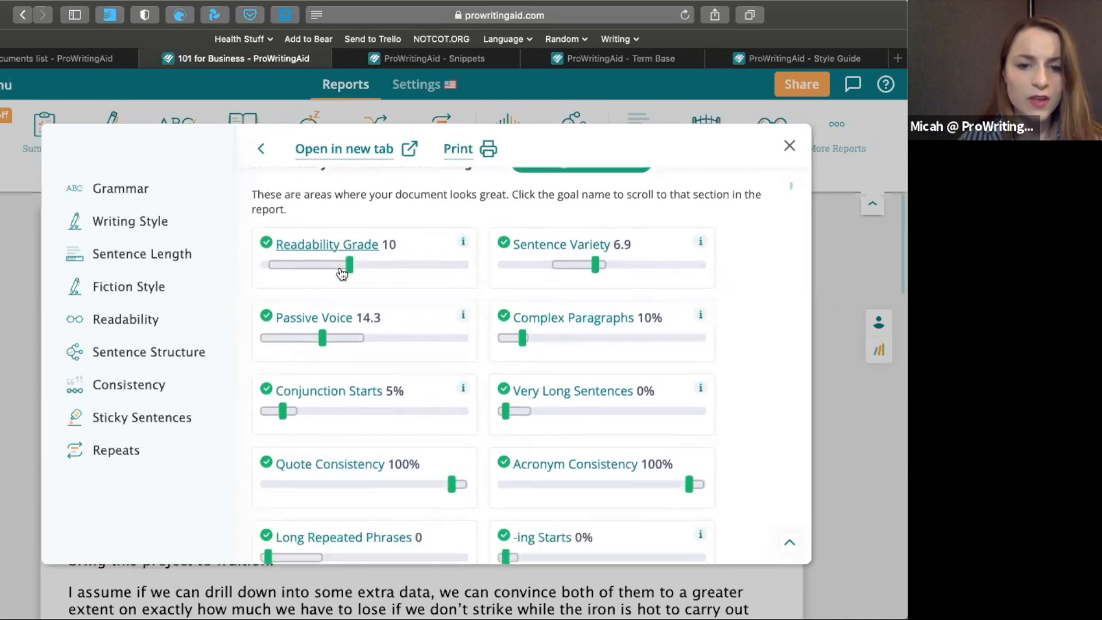
scroll(341, 273, down, 3)
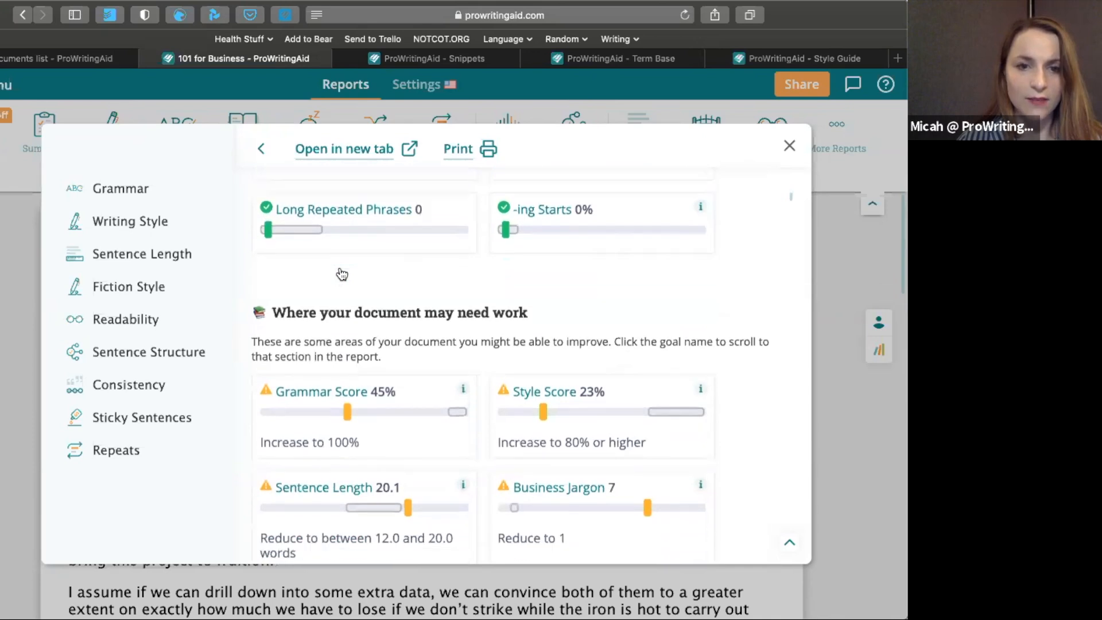
scroll(340, 273, down, 1)
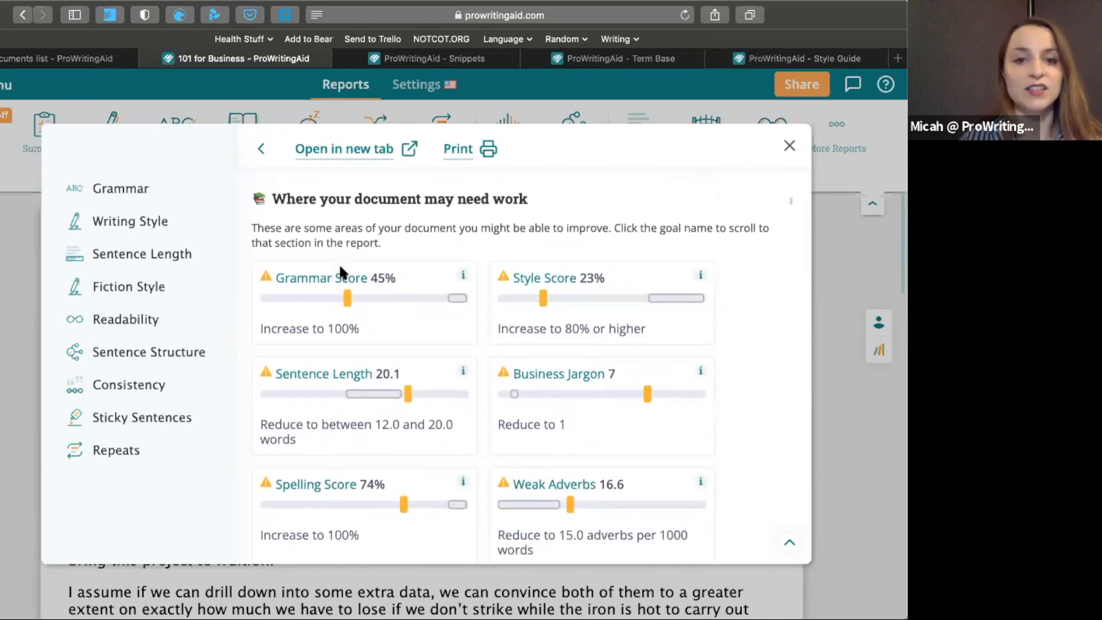
Review the Summary report's areas that may need work, including its Grammar, Writing Style and Sentence Length sections
scroll(340, 273, down, 1)
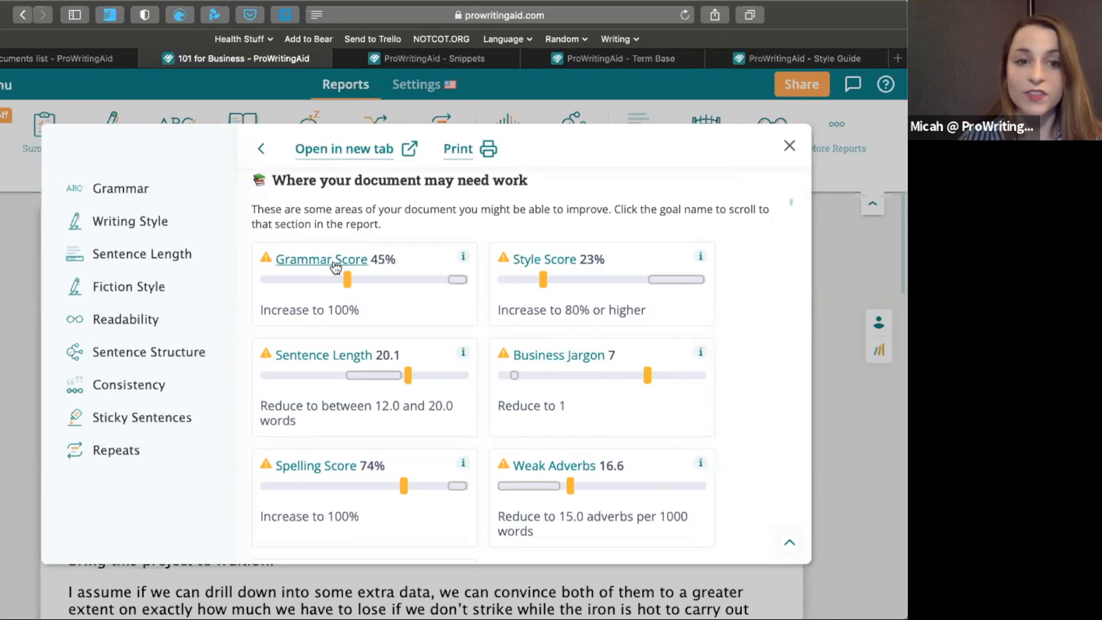
scroll(335, 267, up, 1)
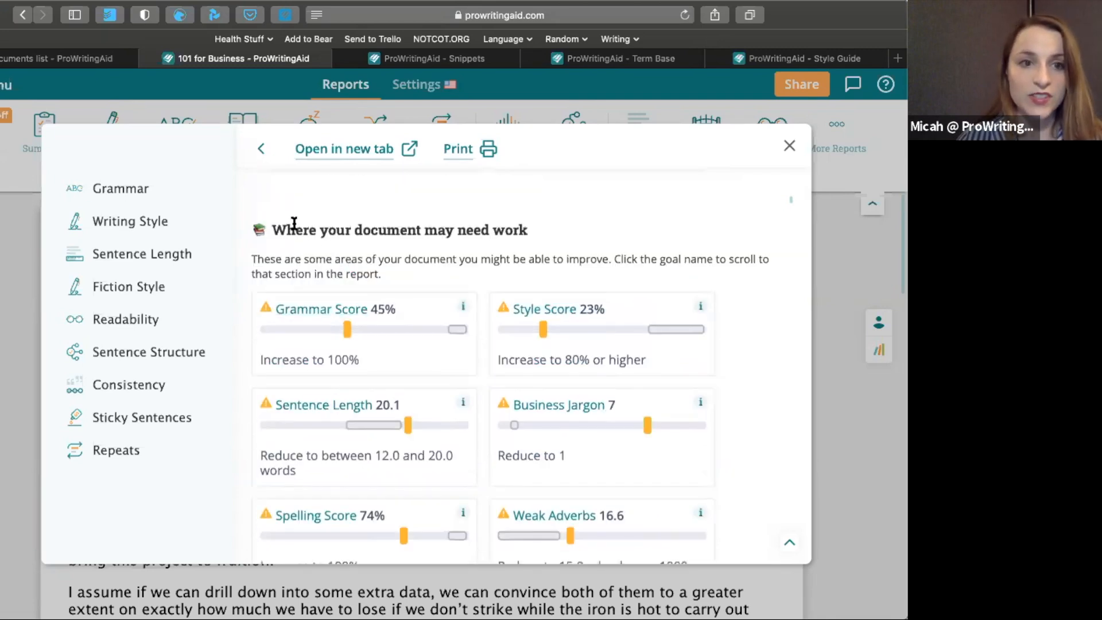
click(148, 196)
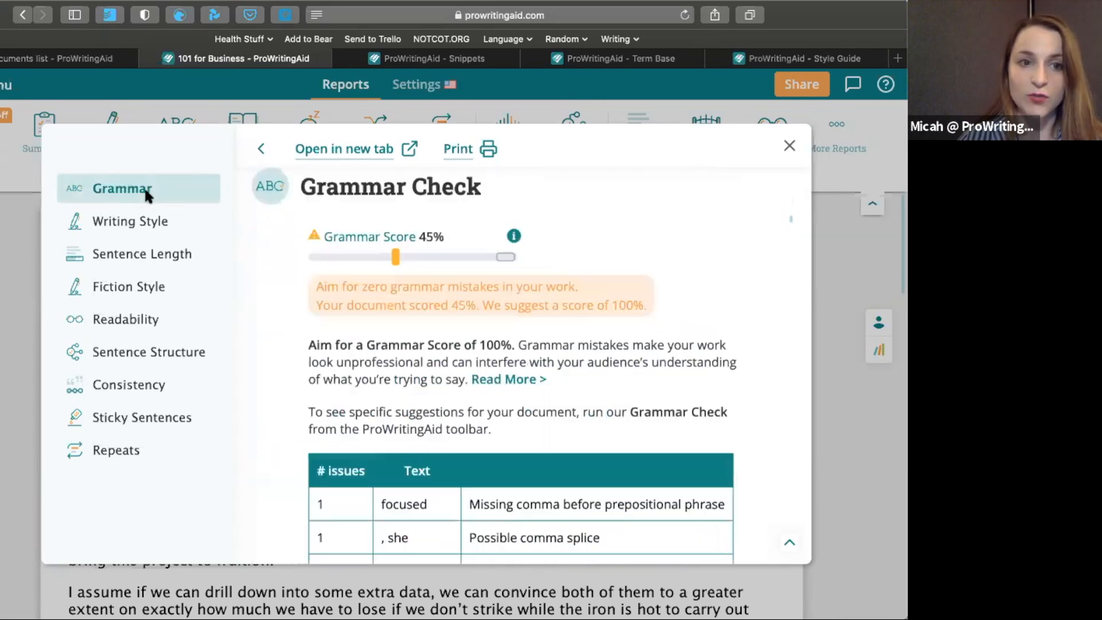
click(147, 223)
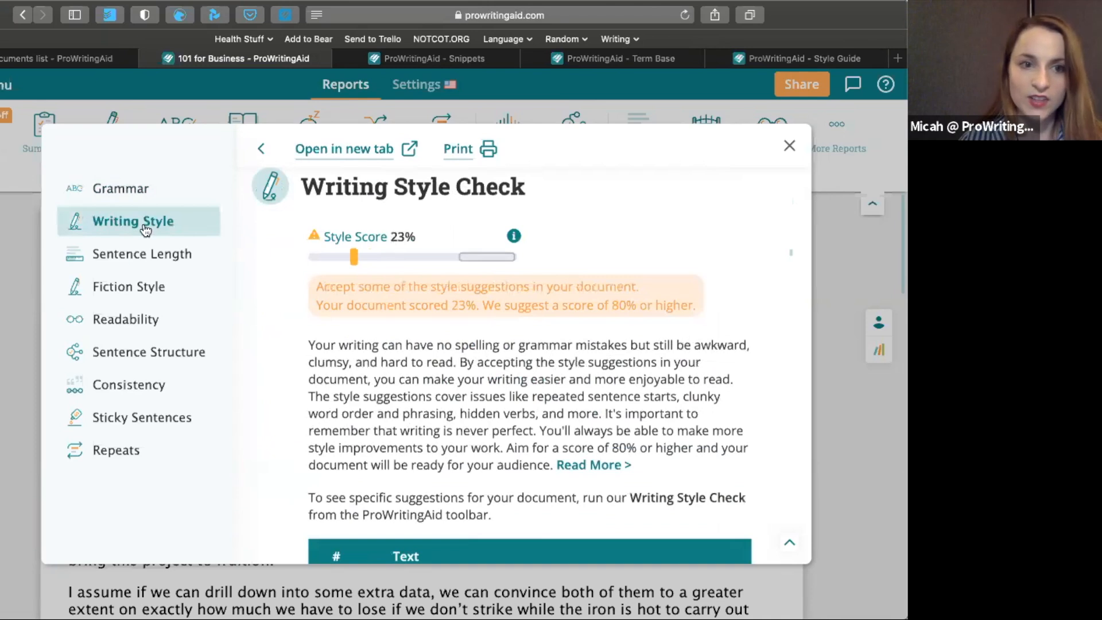
click(129, 256)
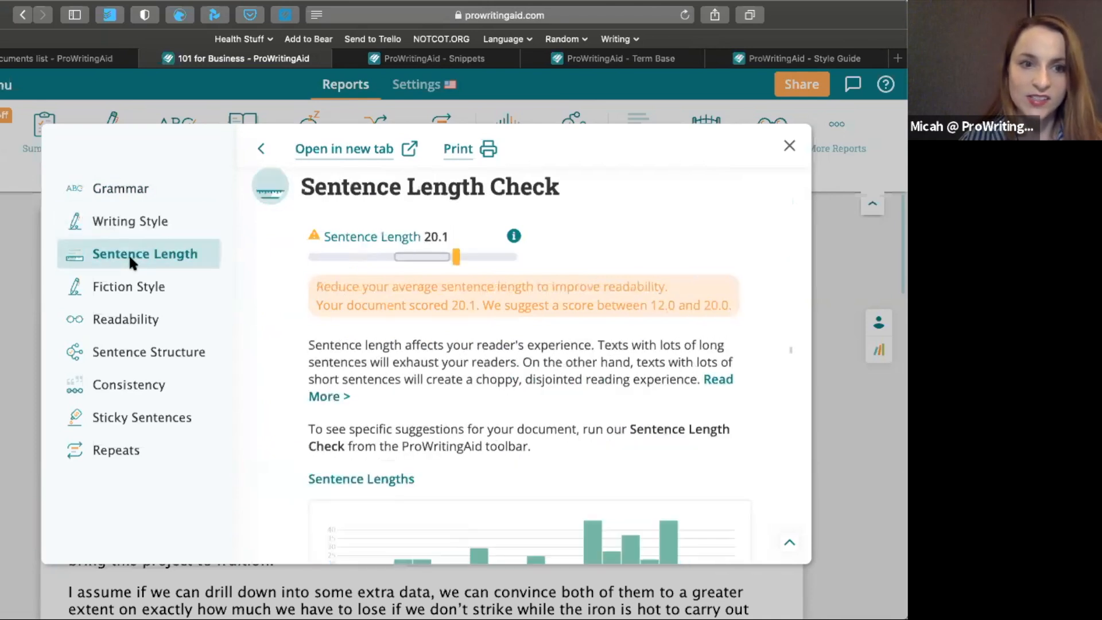
Review the Summary report's Readability section, including the paragraph-level readability chart, and close the report
click(116, 324)
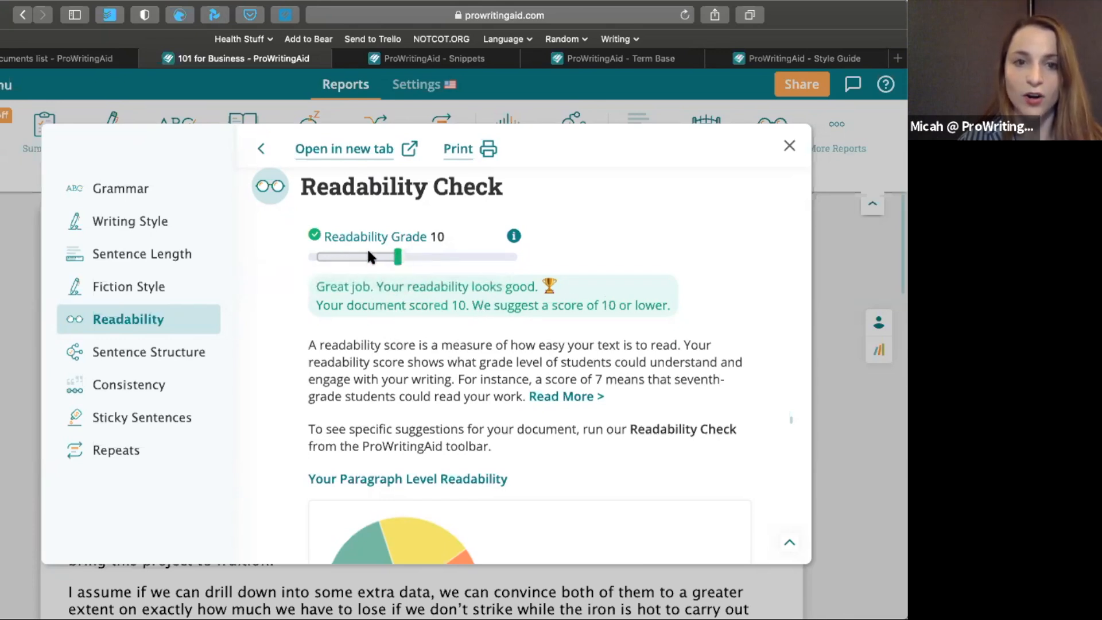
mouse_move(332, 262)
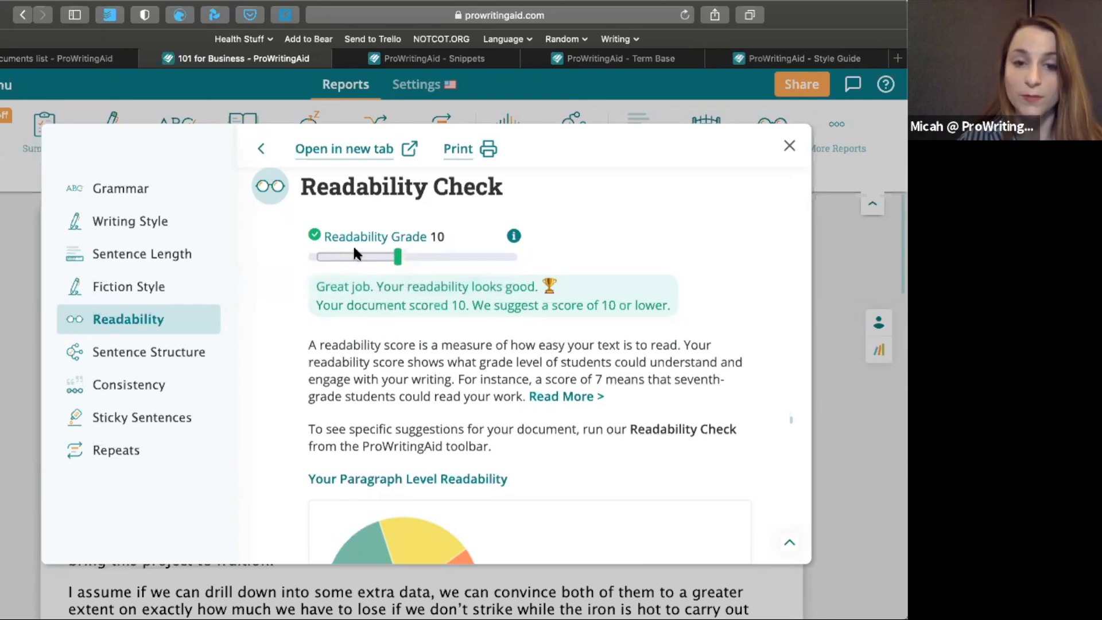
scroll(405, 404, down, 5)
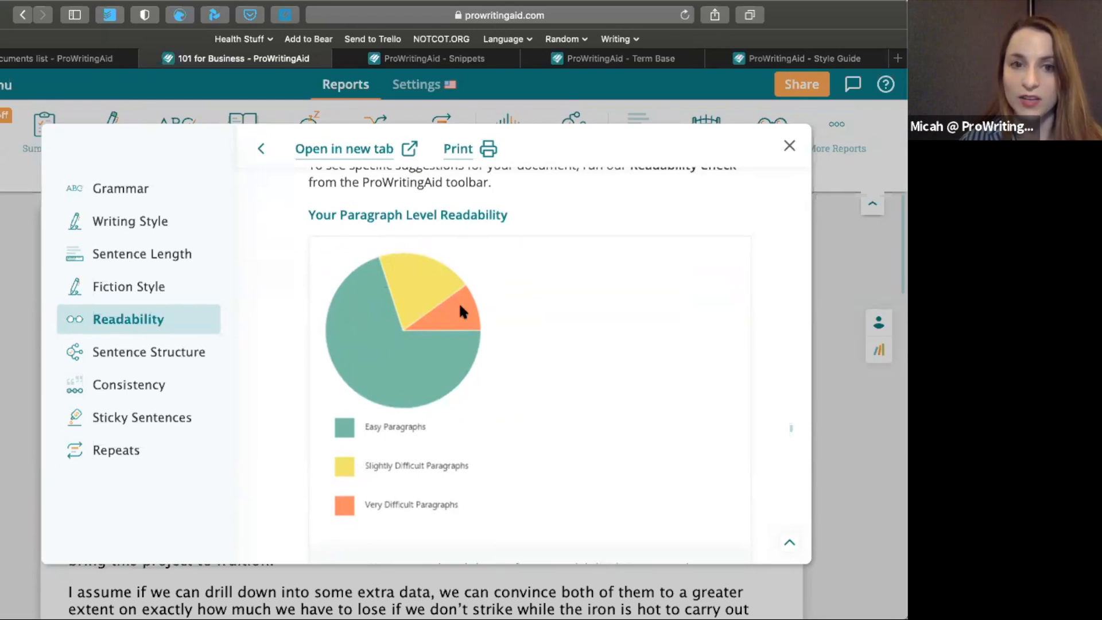
scroll(459, 305, up, 5)
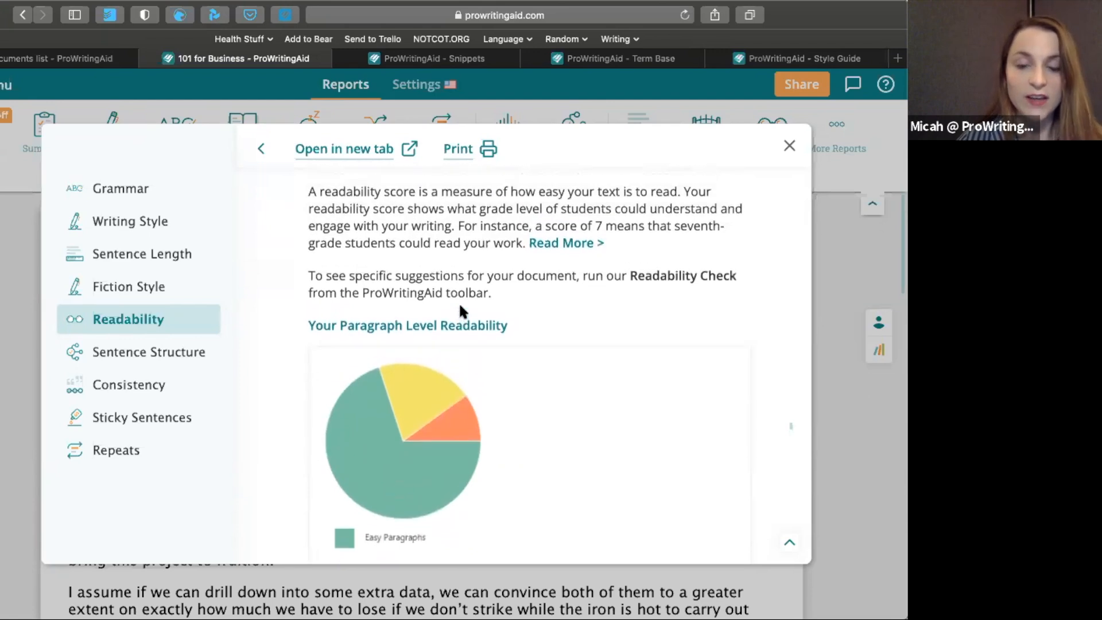
scroll(461, 310, up, 4)
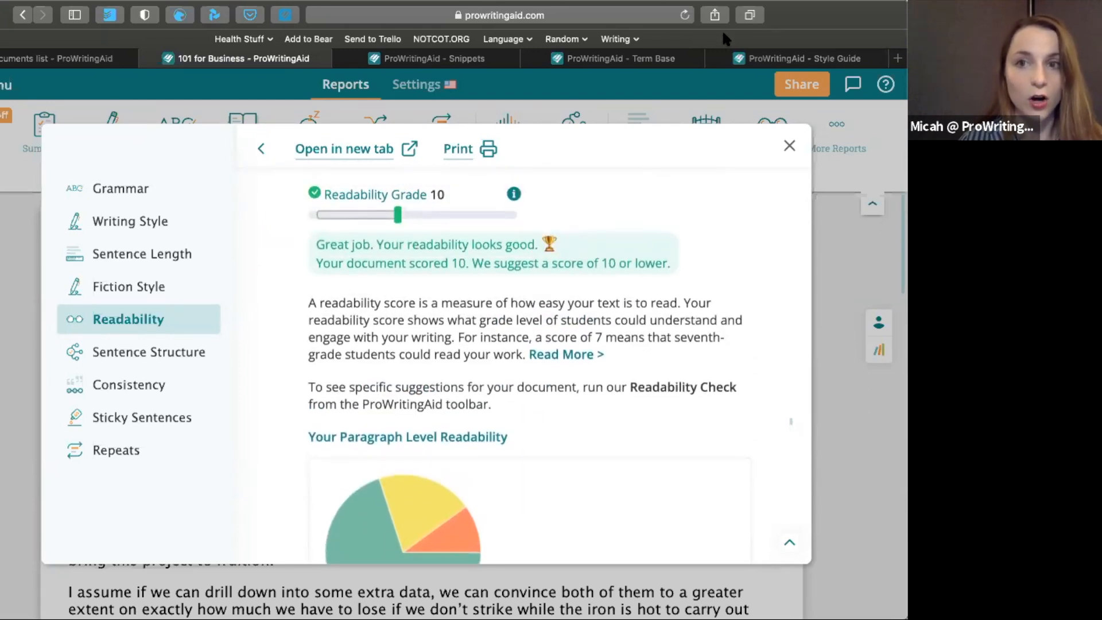
click(787, 148)
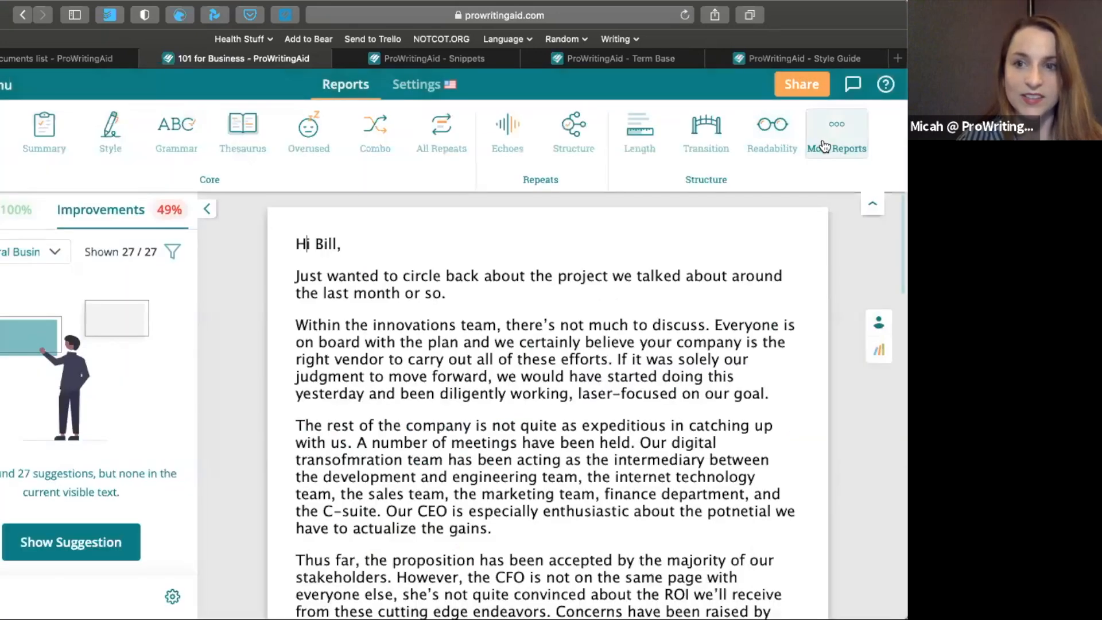
Run the Readability report and expand the document's overall readability scores
click(781, 125)
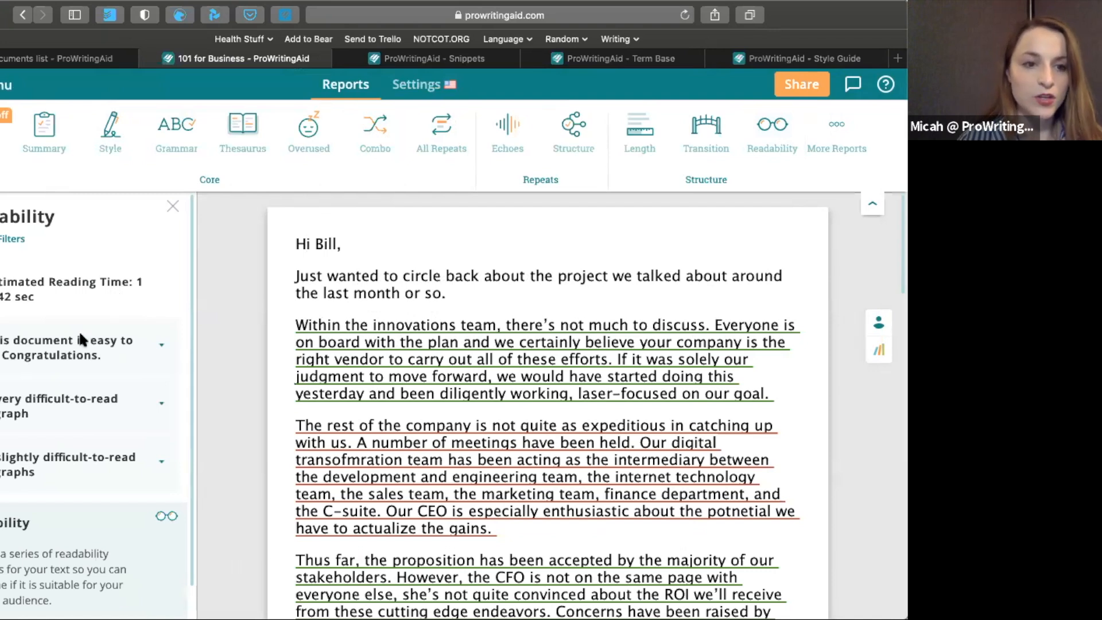
click(71, 347)
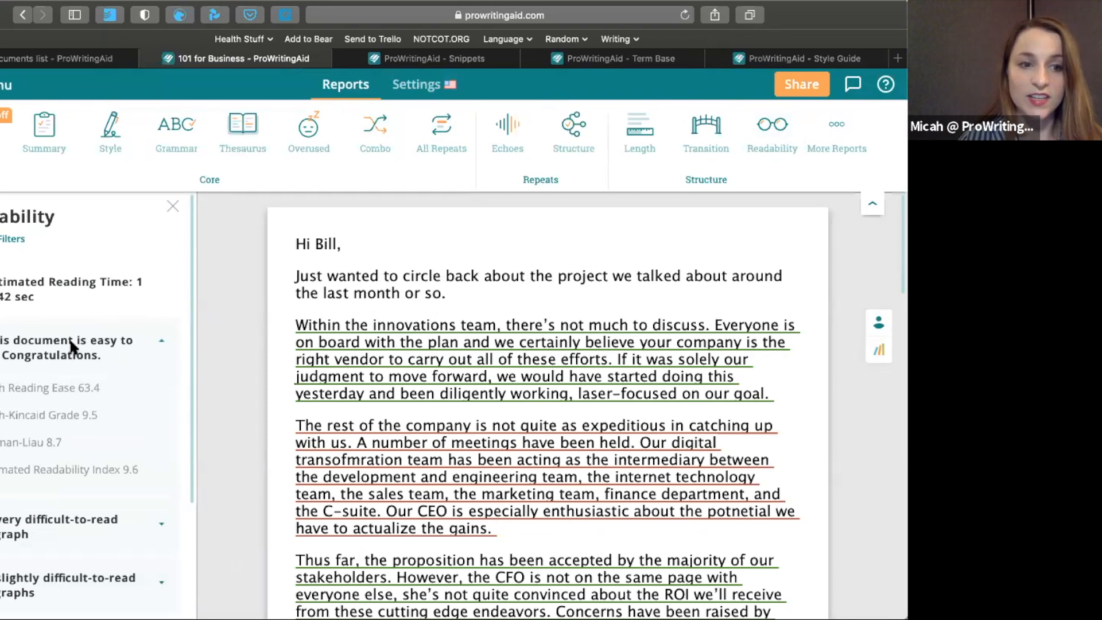
scroll(70, 338, down, 1)
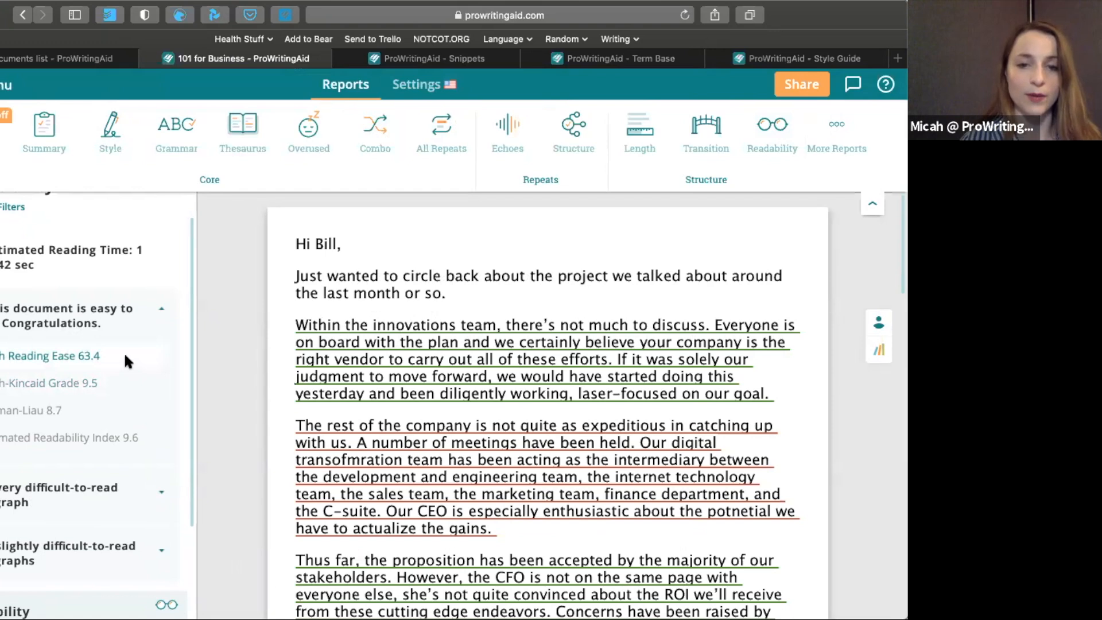
Inspect the readability ratings of the green, yellow and red underlined paragraphs in the email
click(328, 325)
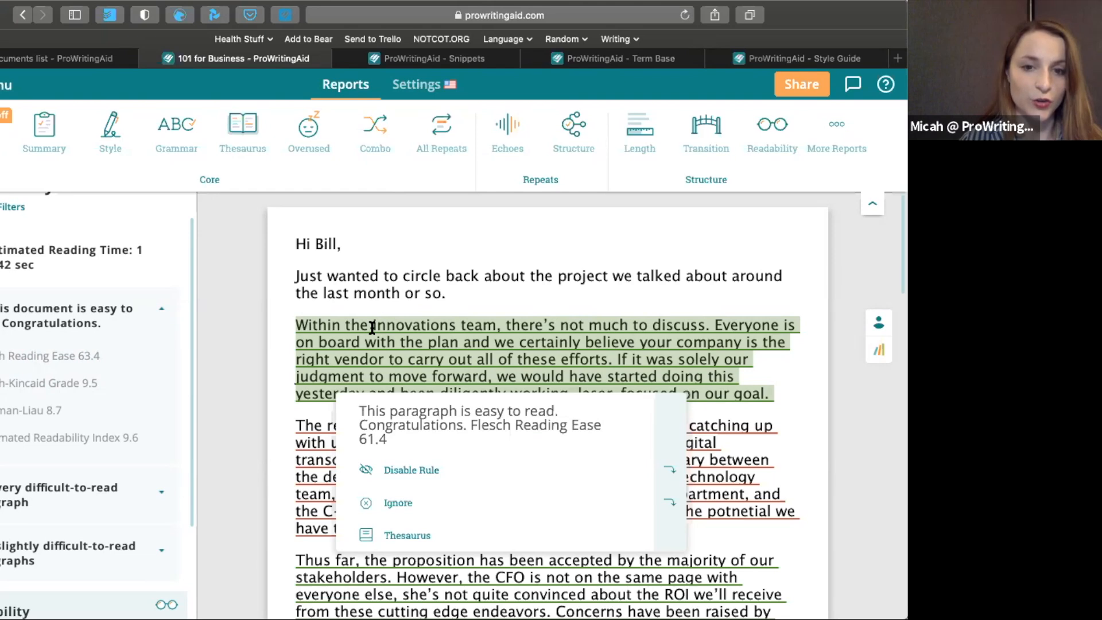
mouse_move(305, 427)
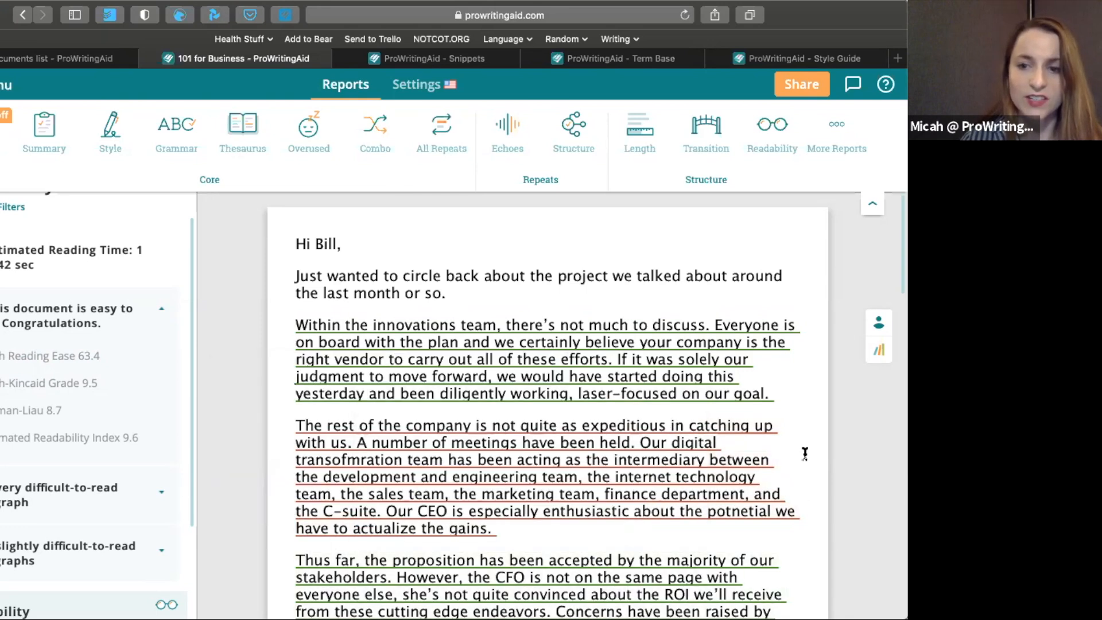
scroll(805, 453, down, 5)
mouse_move(535, 388)
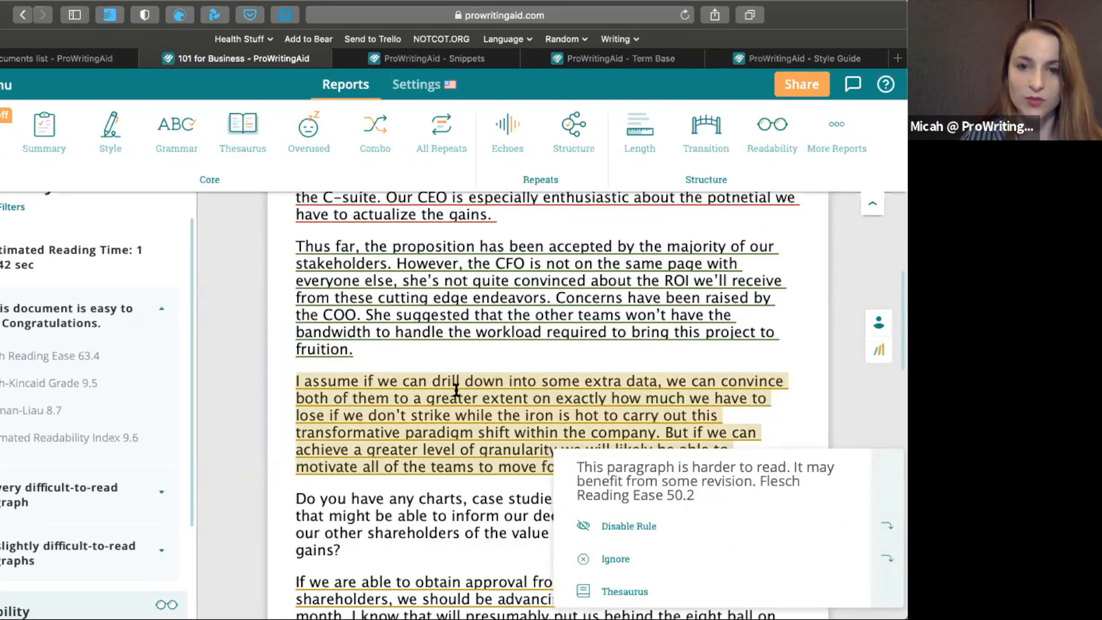
scroll(452, 394, up, 1)
scroll(455, 359, up, 1)
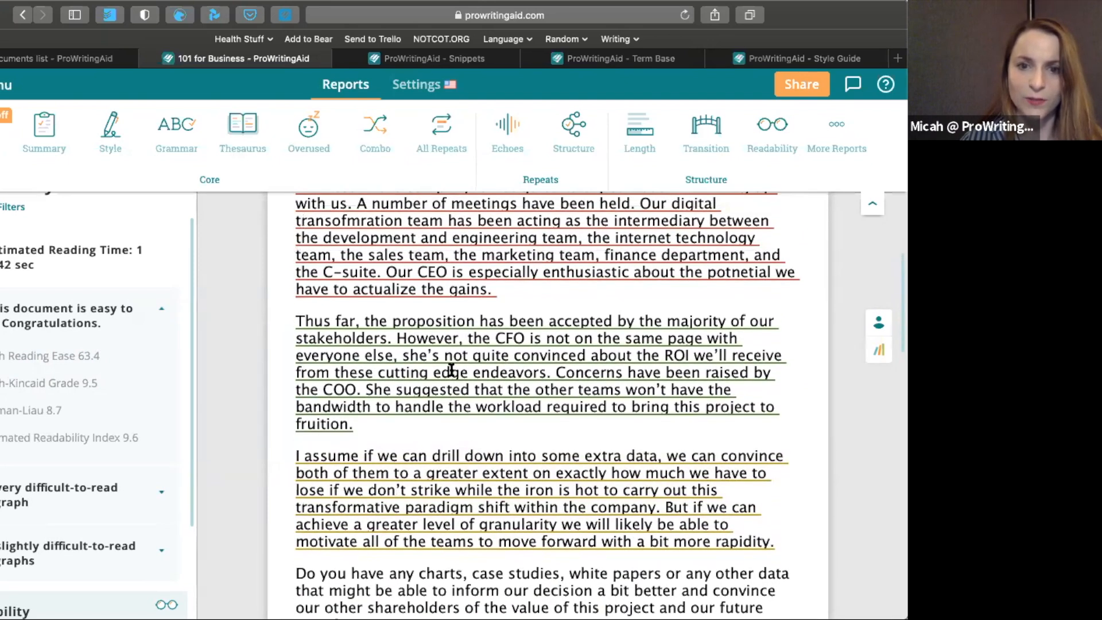
scroll(455, 353, up, 2)
scroll(456, 348, down, 1)
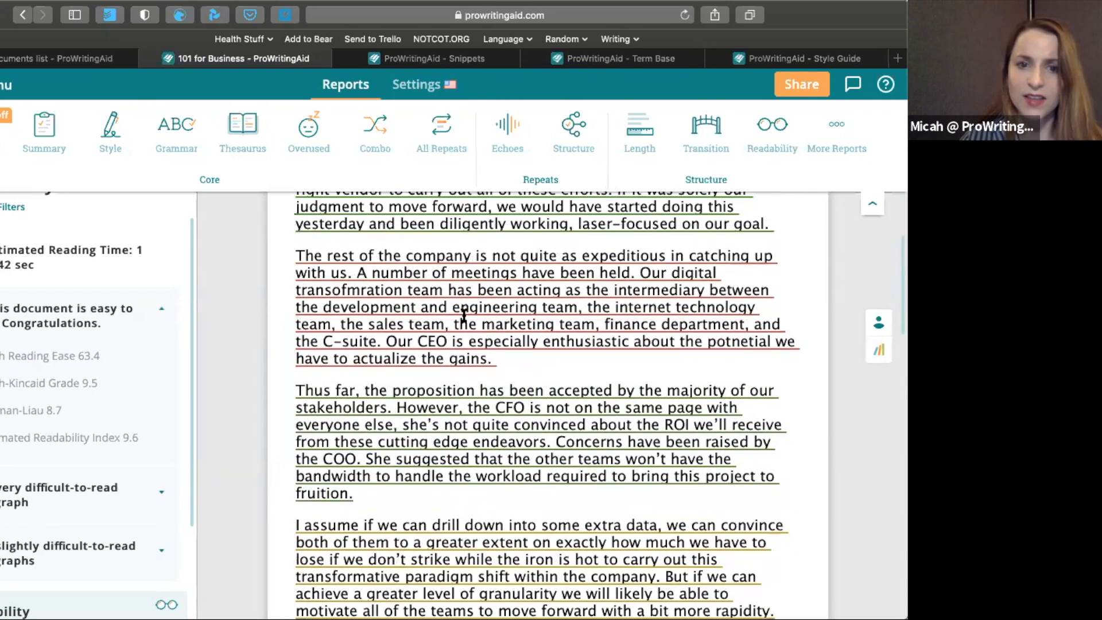
mouse_move(466, 309)
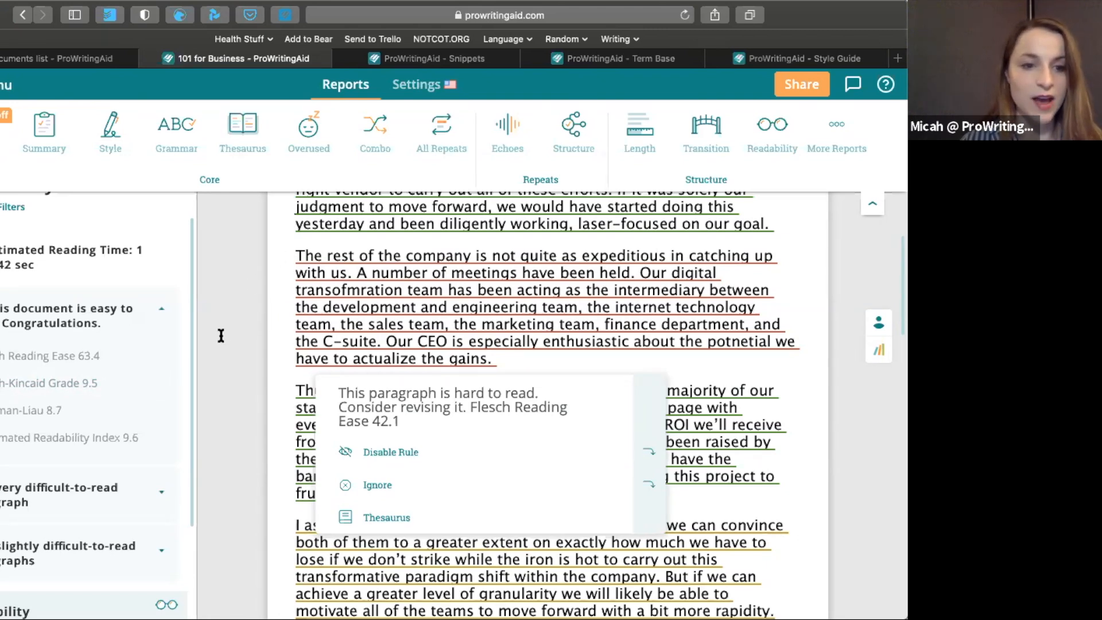
Expand the very difficult and slightly difficult paragraph lists and go to the paragraph starting "I assume if we"
click(153, 491)
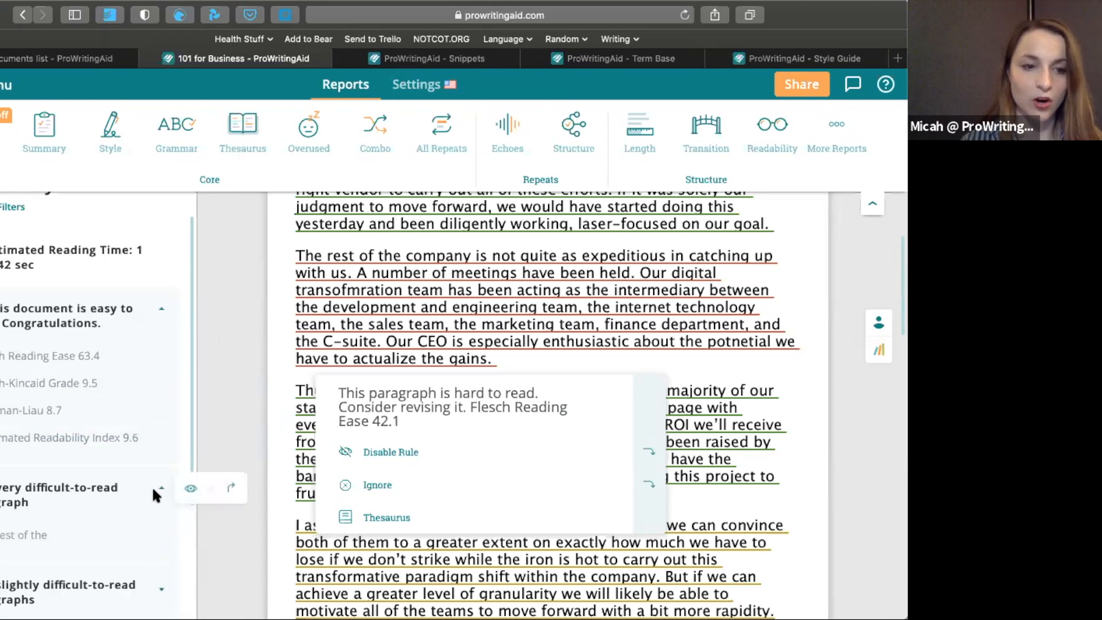
scroll(130, 478, down, 2)
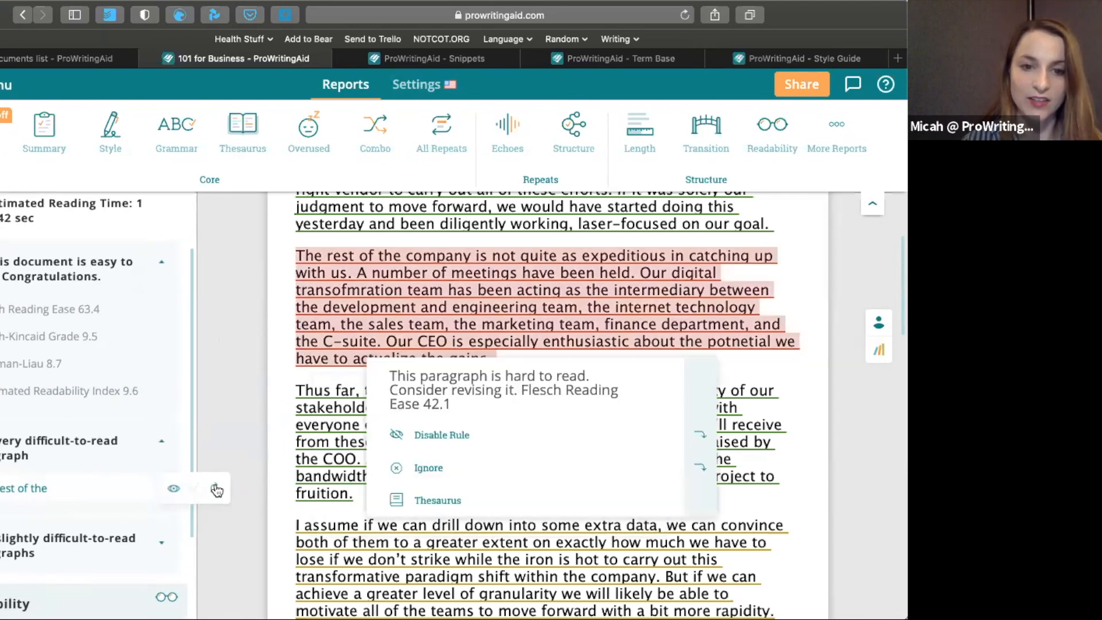
click(123, 537)
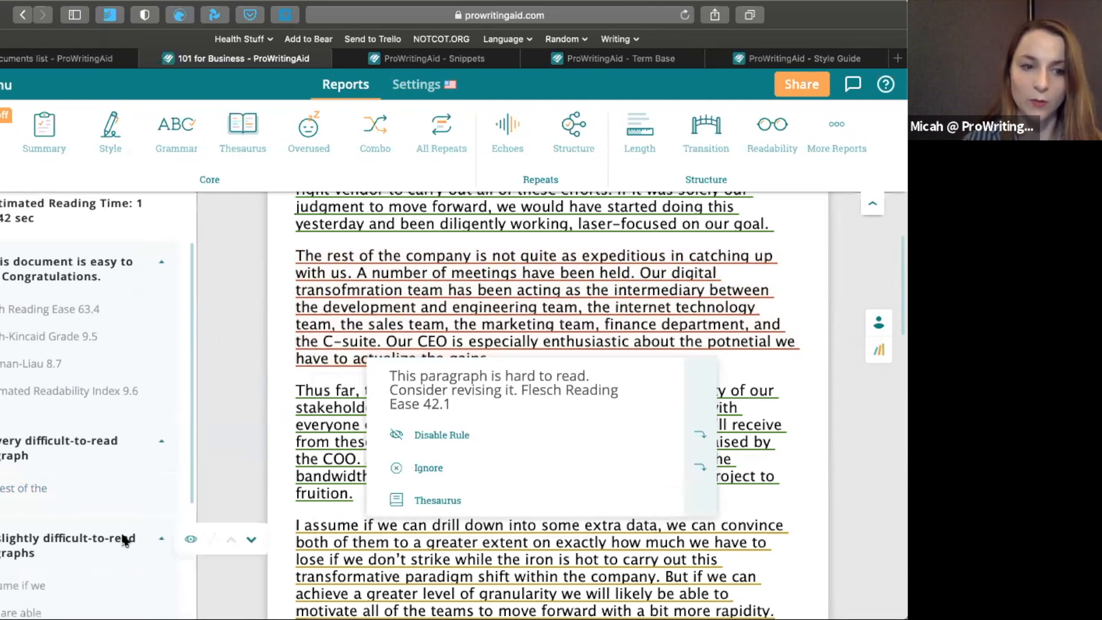
scroll(122, 528, down, 2)
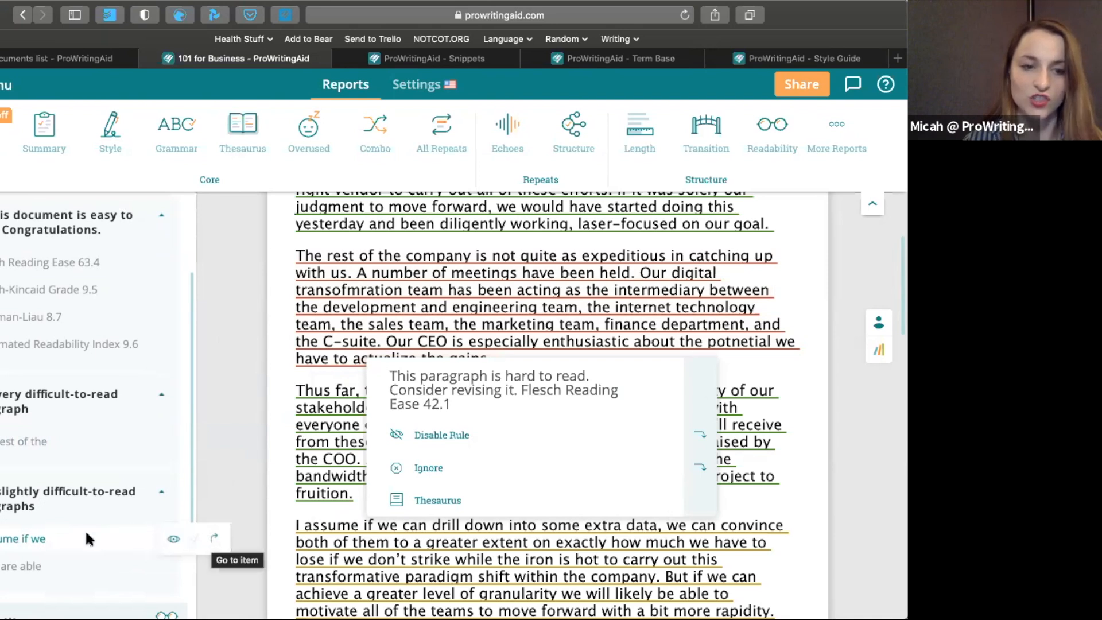
click(215, 539)
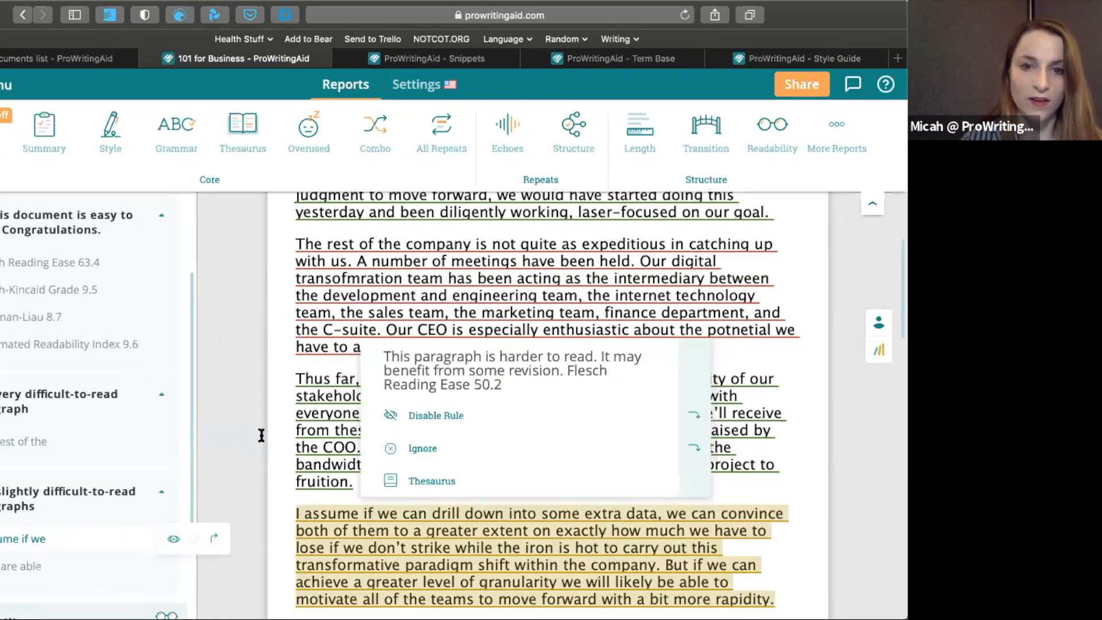
Replace "expeditious" with "quick" in the hard-to-read paragraph starting "The rest of the company"
scroll(283, 389, up, 4)
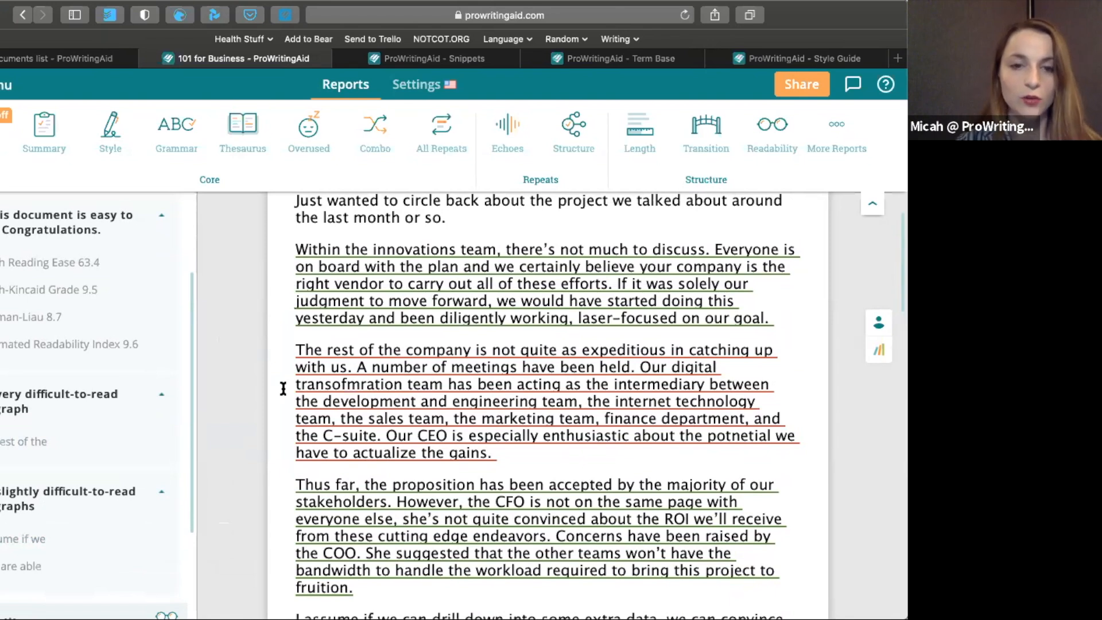
mouse_move(308, 391)
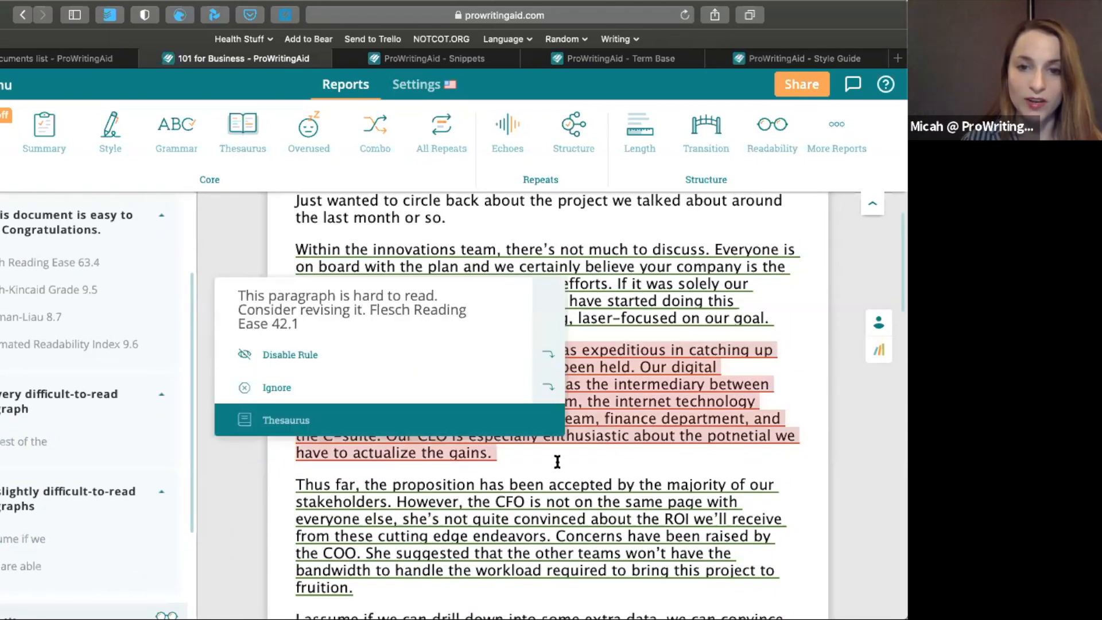
mouse_move(586, 384)
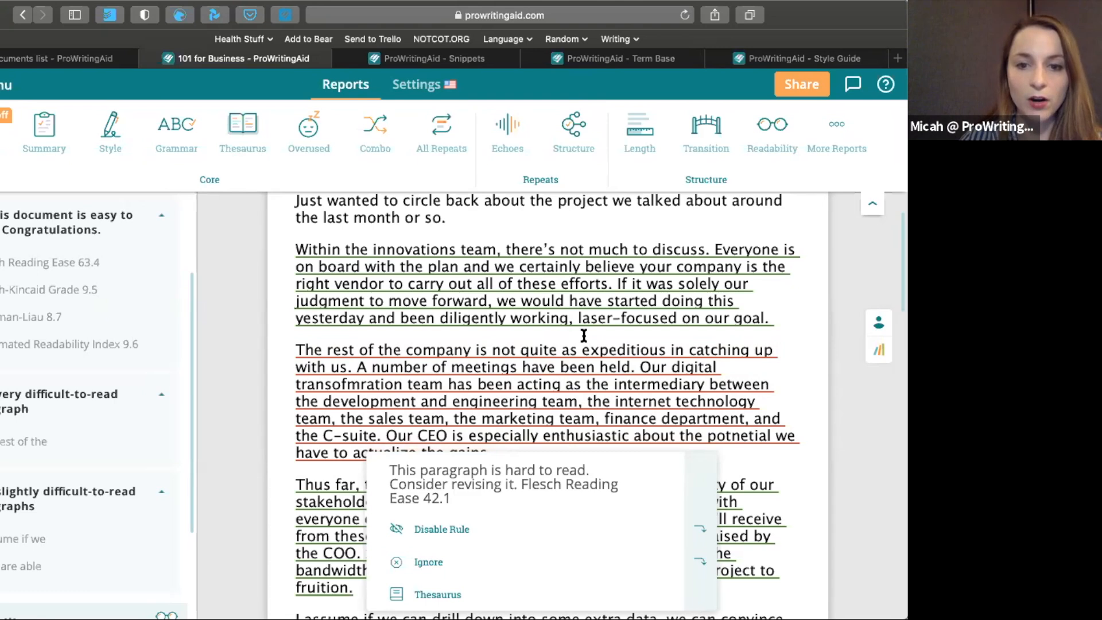
scroll(584, 335, down, 1)
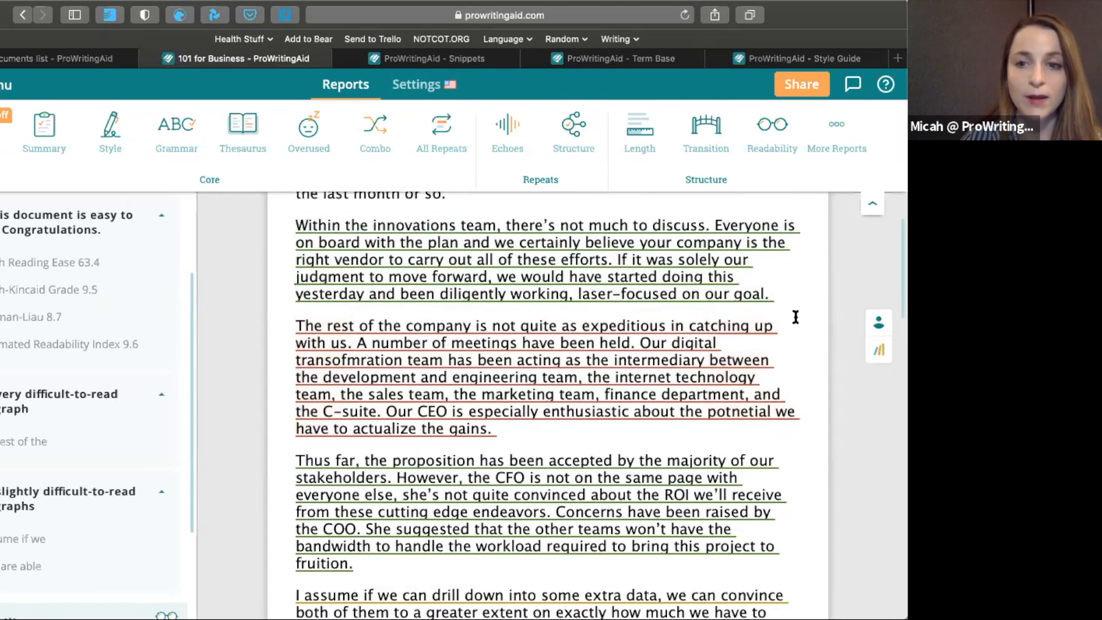
mouse_move(795, 317)
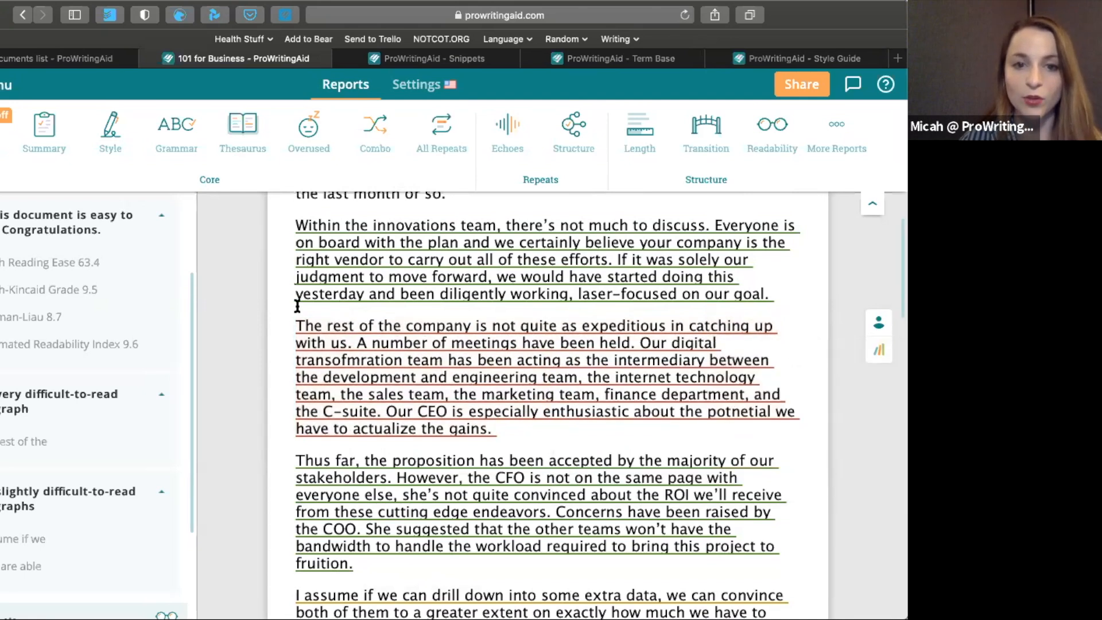
mouse_move(607, 337)
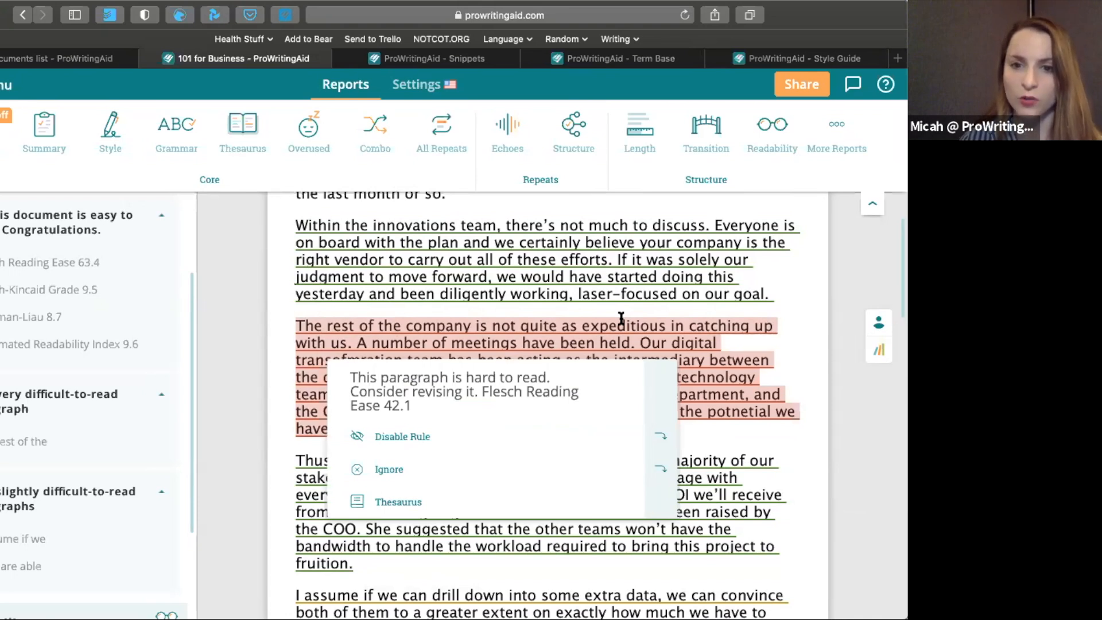
double_click(620, 322)
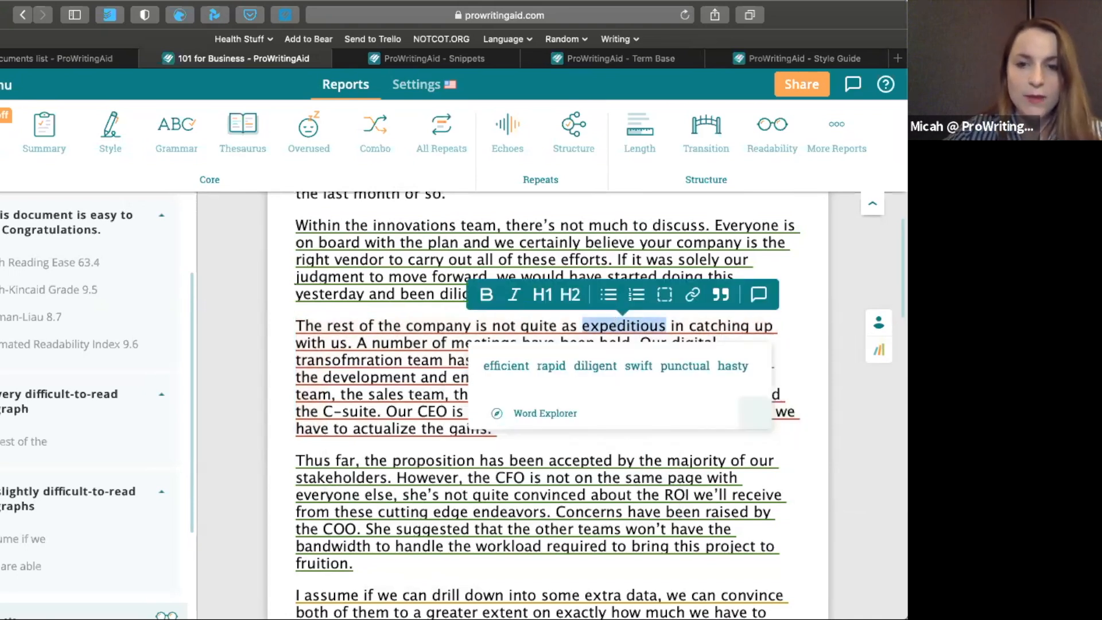
text(quick)
click(540, 433)
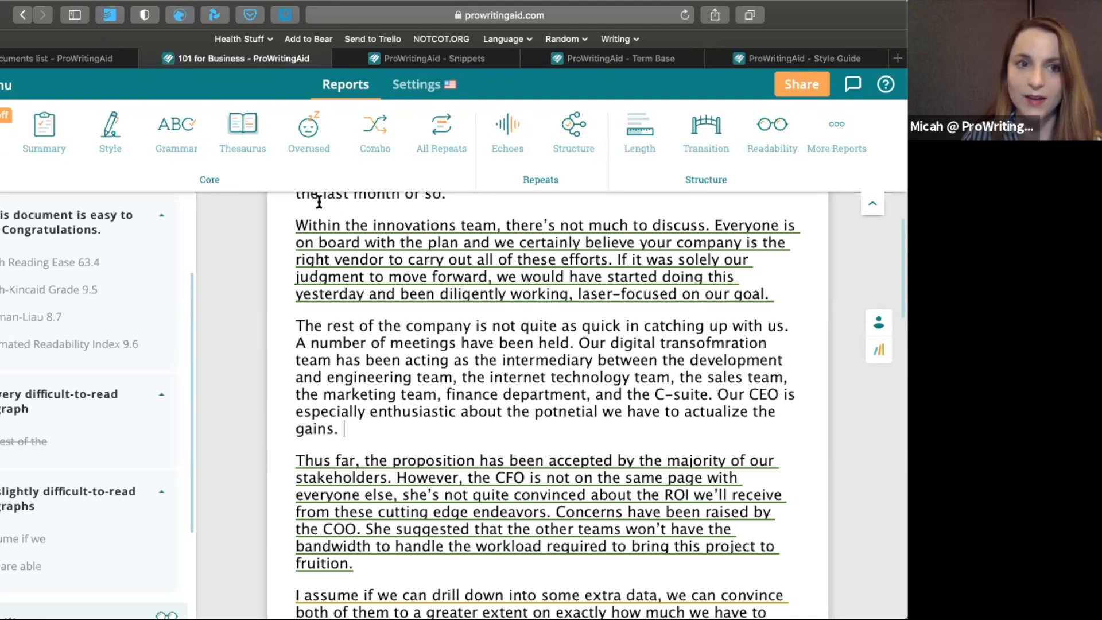
Run the Writing Style report and look through its categories of findings, from readability enhancements to style guide items
click(103, 121)
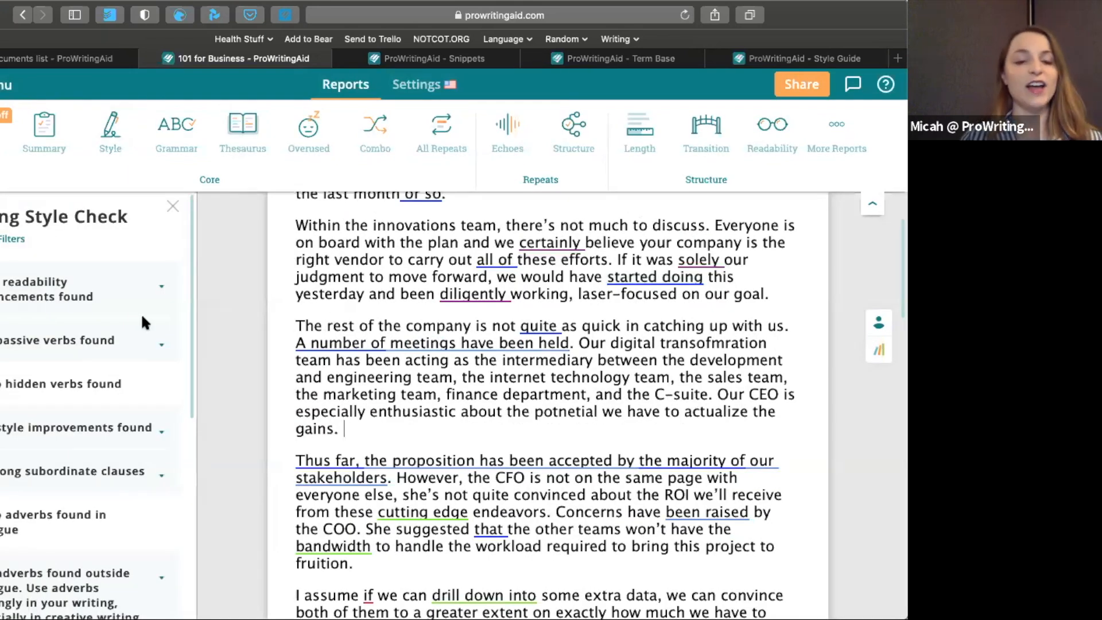
scroll(143, 322, down, 2)
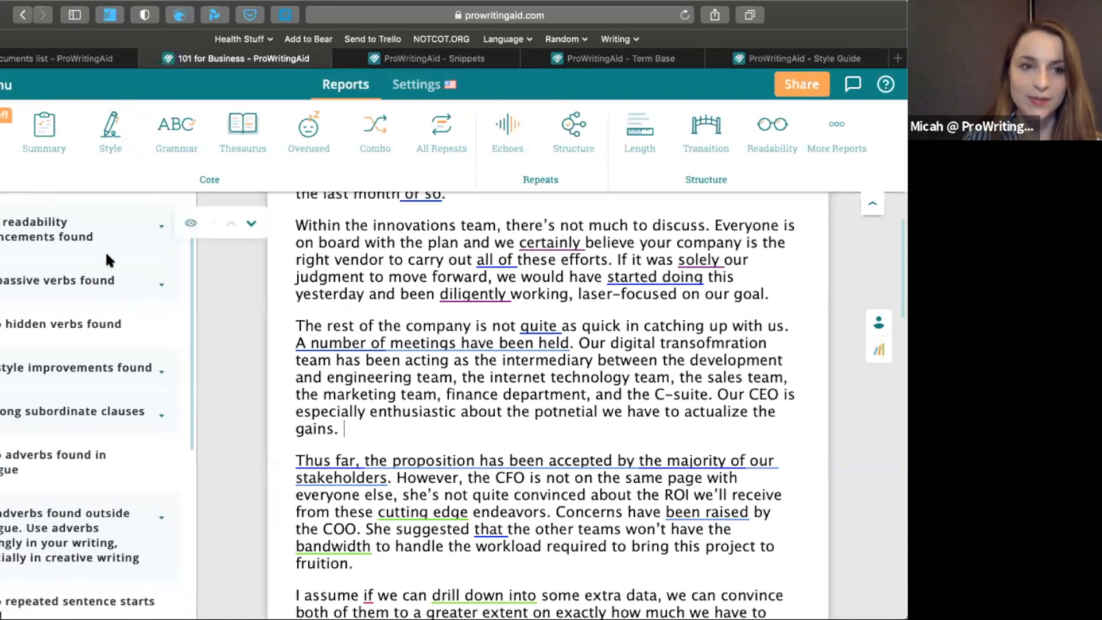
scroll(94, 287, down, 2)
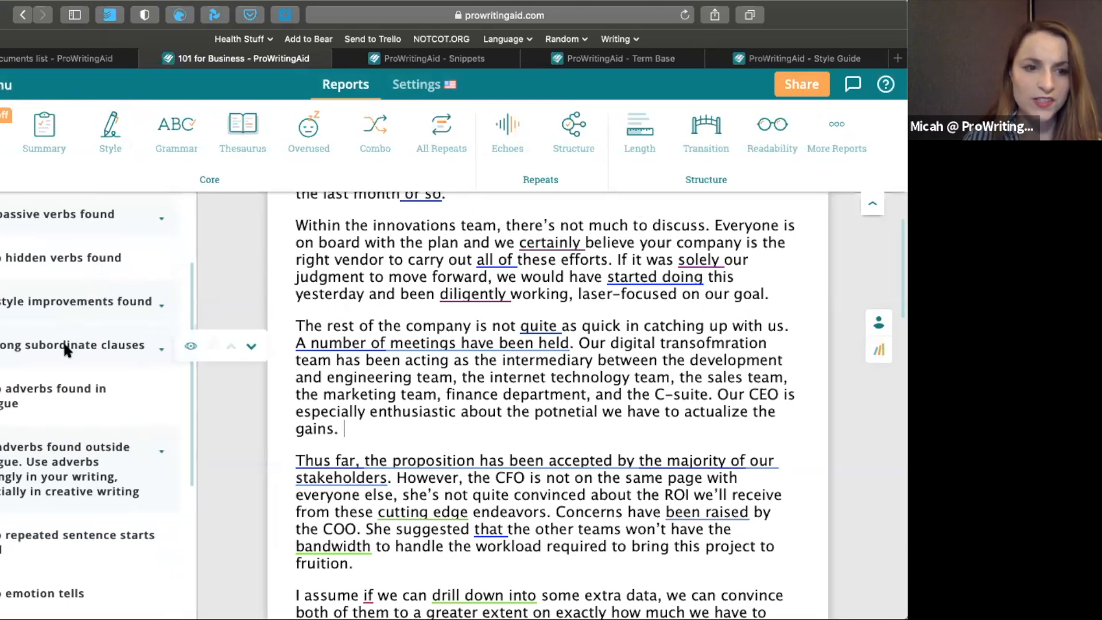
scroll(66, 351, down, 1)
scroll(64, 347, down, 5)
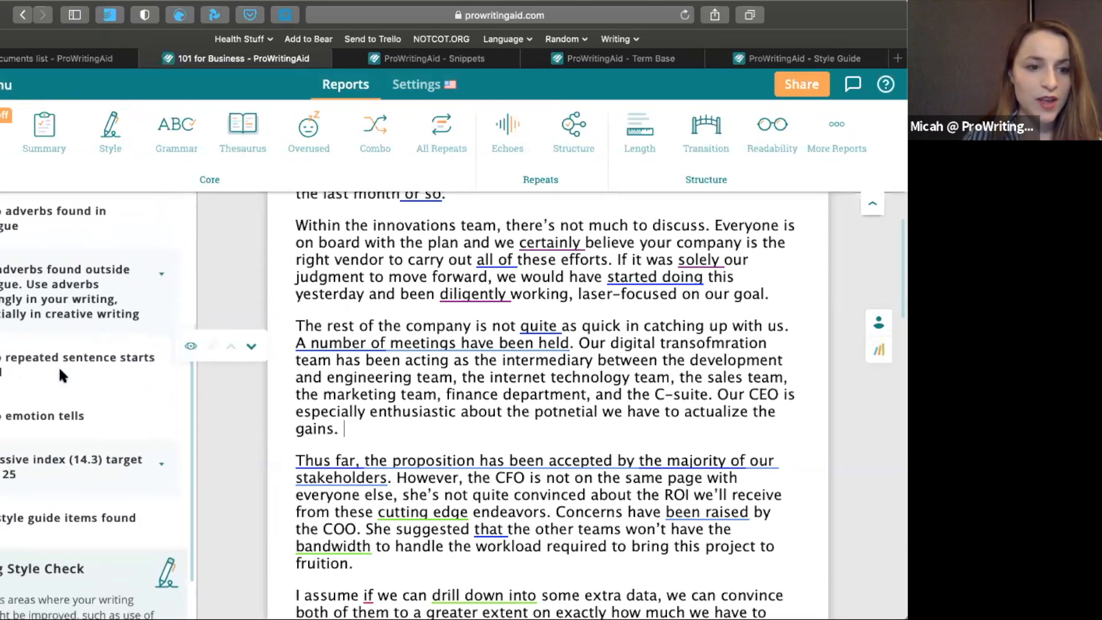
scroll(43, 451, up, 10)
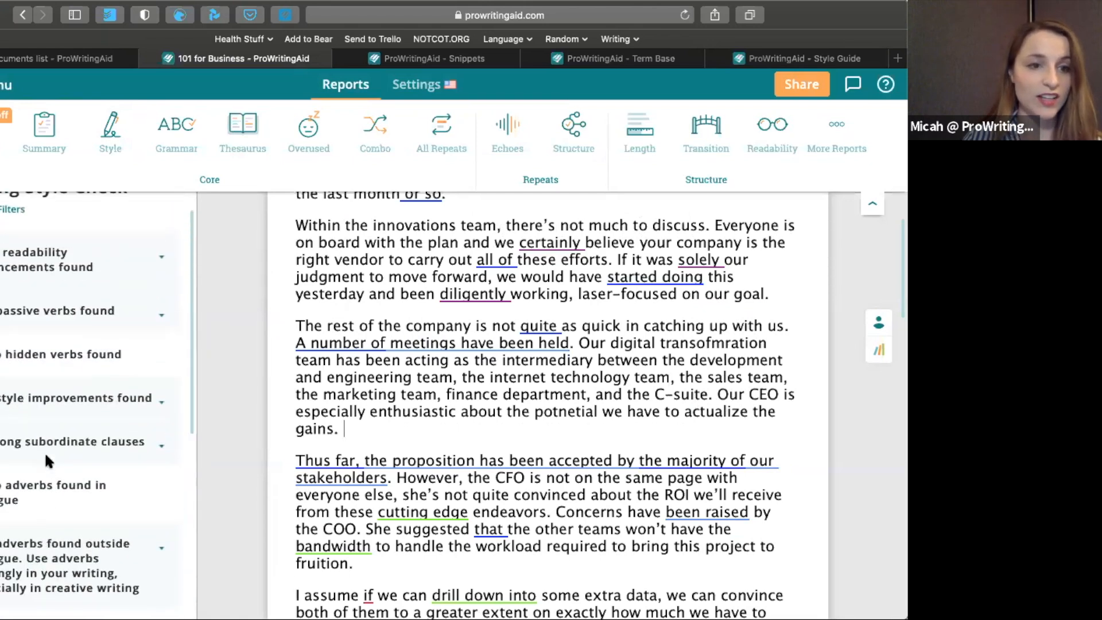
mouse_move(112, 325)
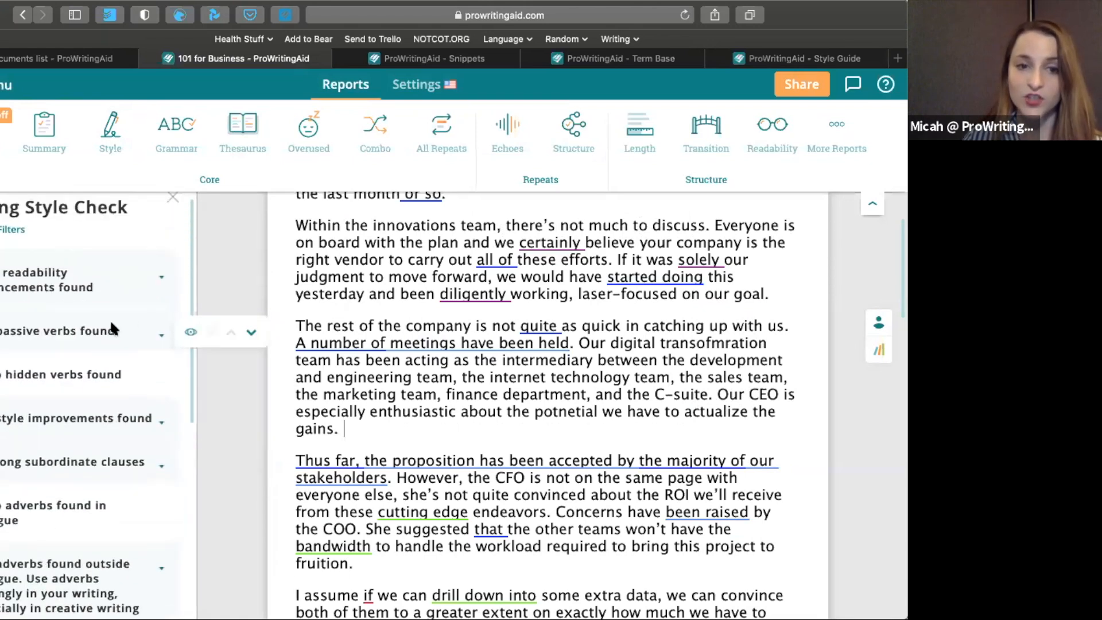
List the readability enhancements and accept the suggestion to remove "or so" after "the last month"
click(153, 274)
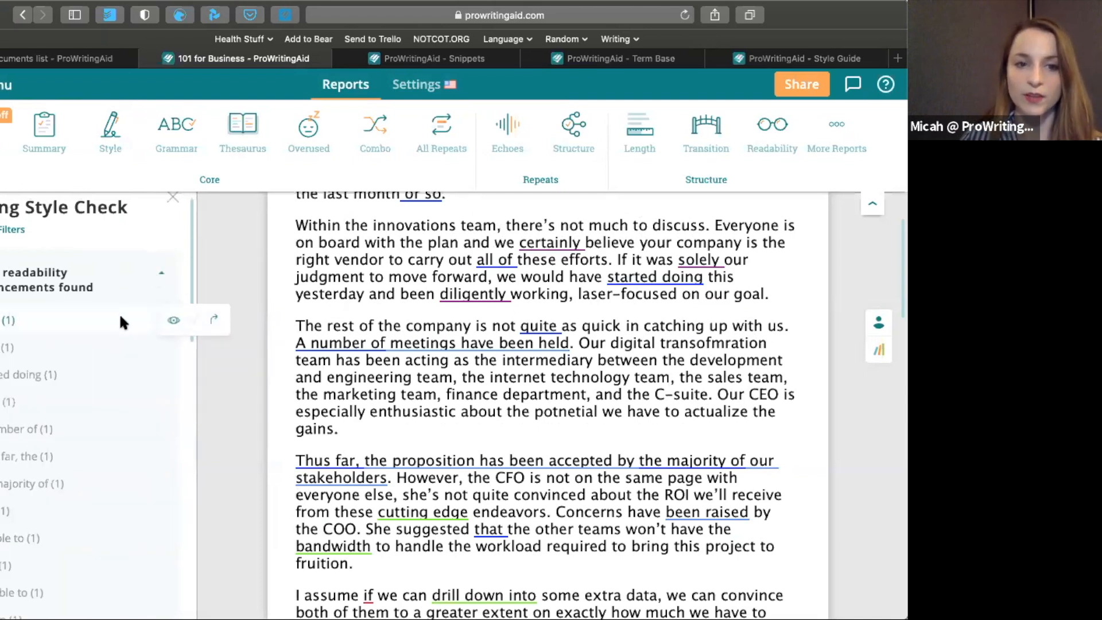
click(214, 321)
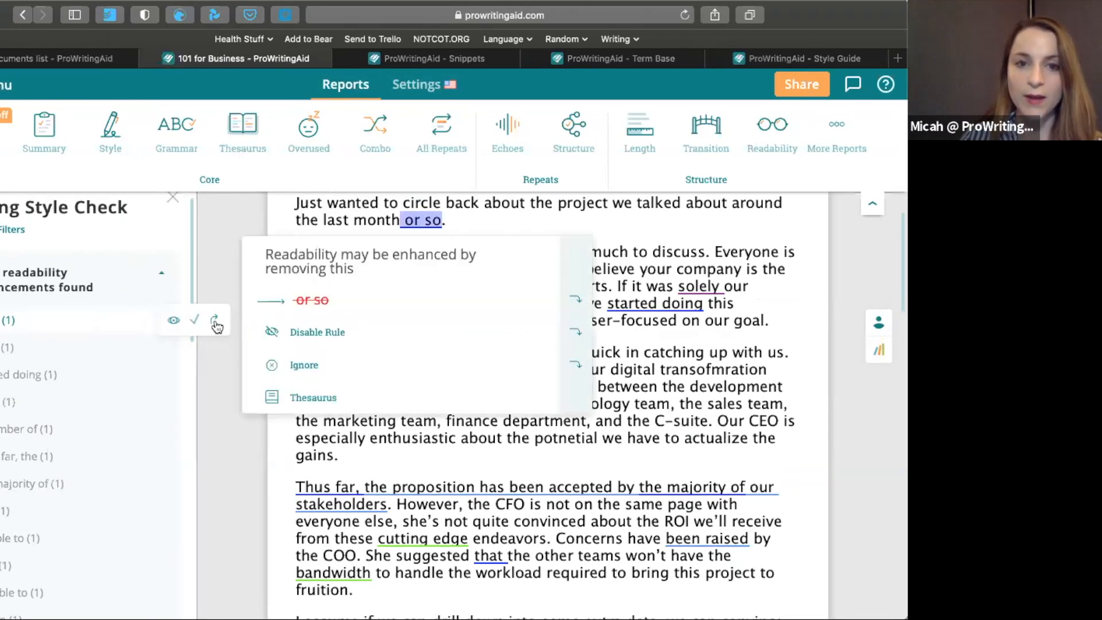
click(311, 300)
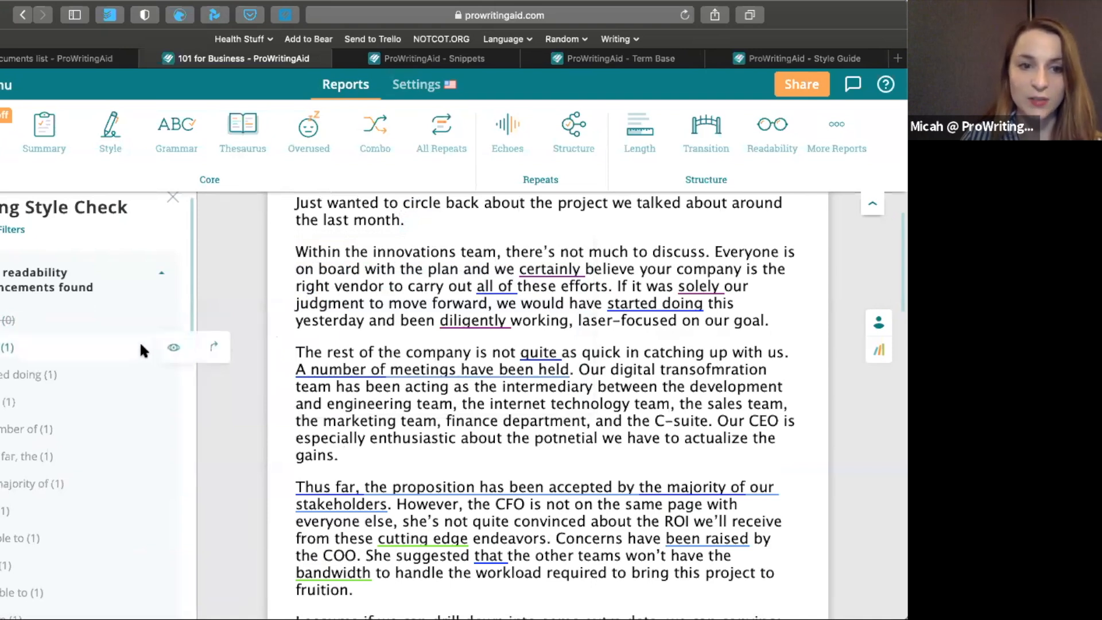
Remove "all of" and "solely" from the innovations team paragraph using the suggestions, and collapse the readability enhancements list
click(214, 346)
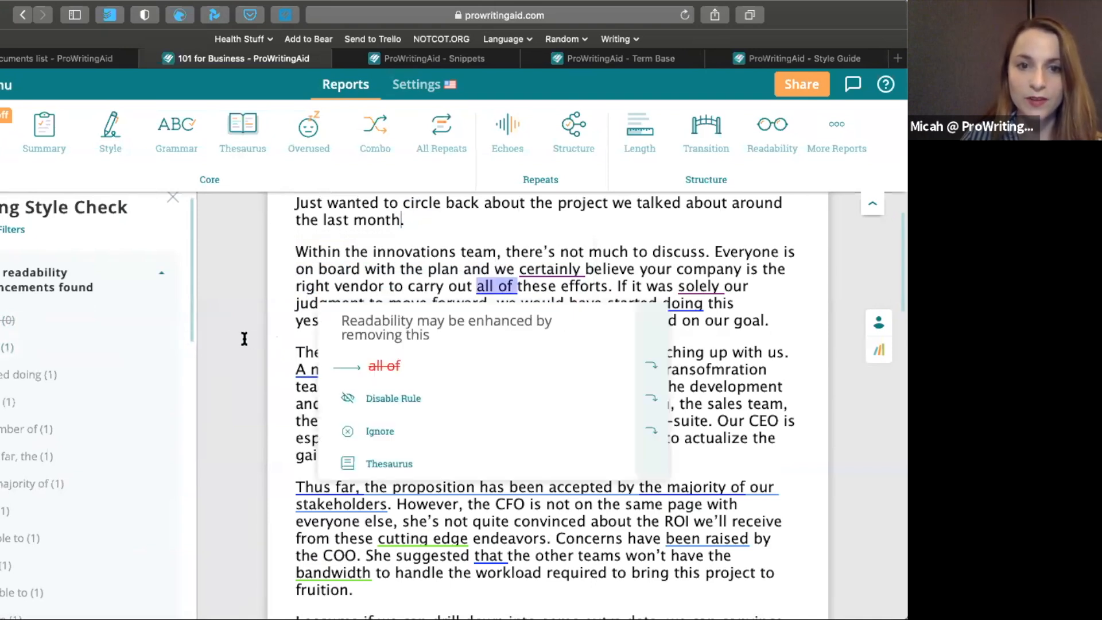
click(655, 377)
click(656, 376)
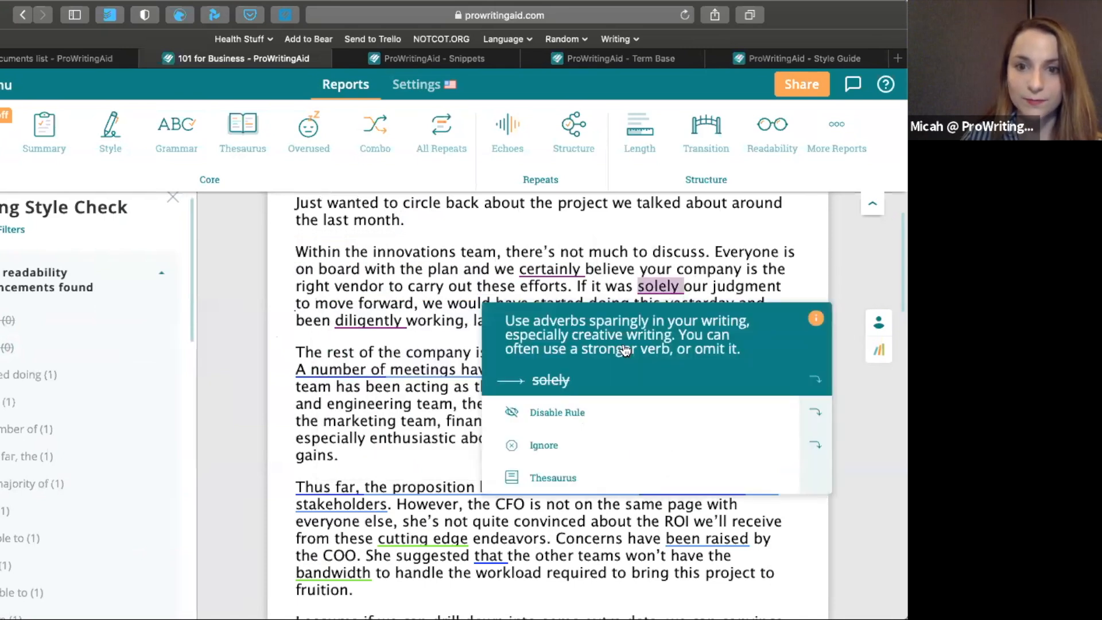
click(158, 269)
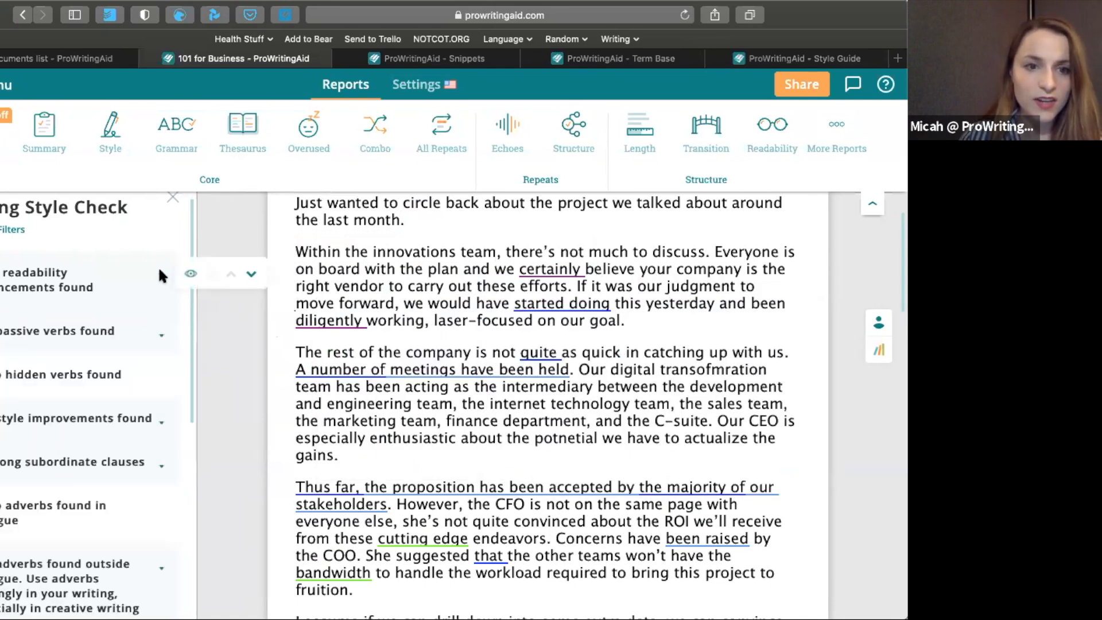
Expand the passive verbs list and replace "A number of meetings have been held" with "We have held a number of meetings"
click(160, 333)
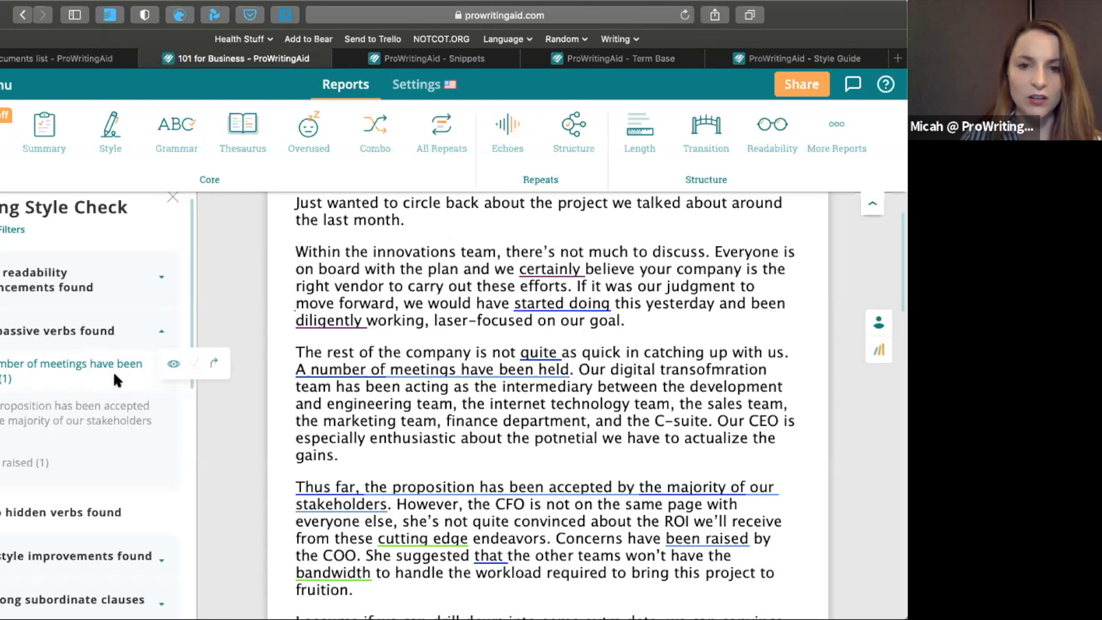
drag(295, 369, 386, 369)
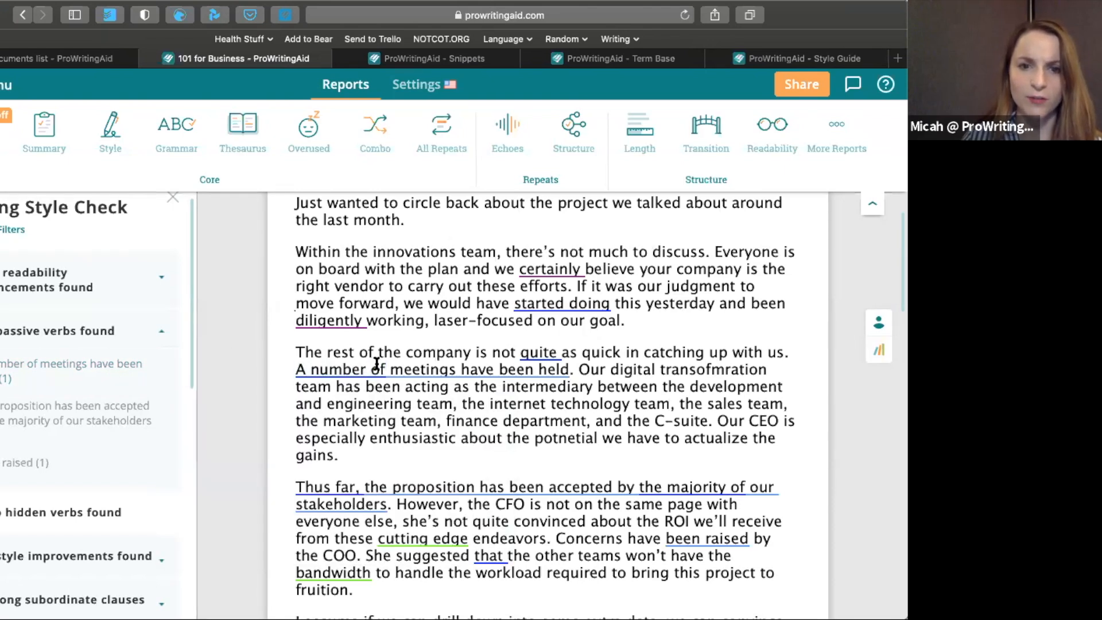
mouse_move(407, 367)
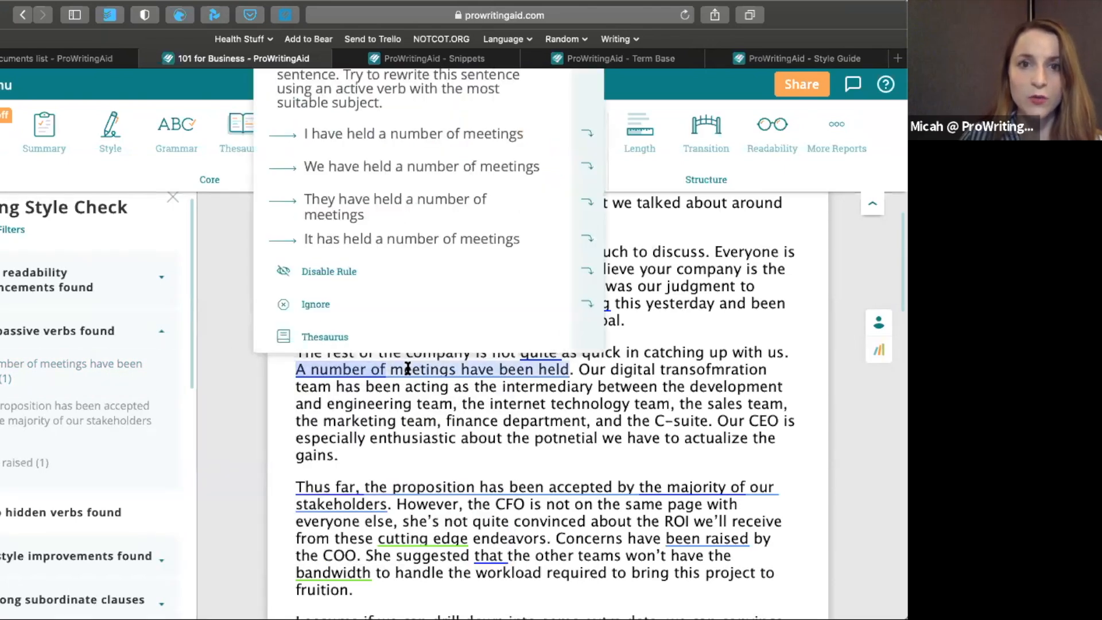
scroll(408, 368, up, 1)
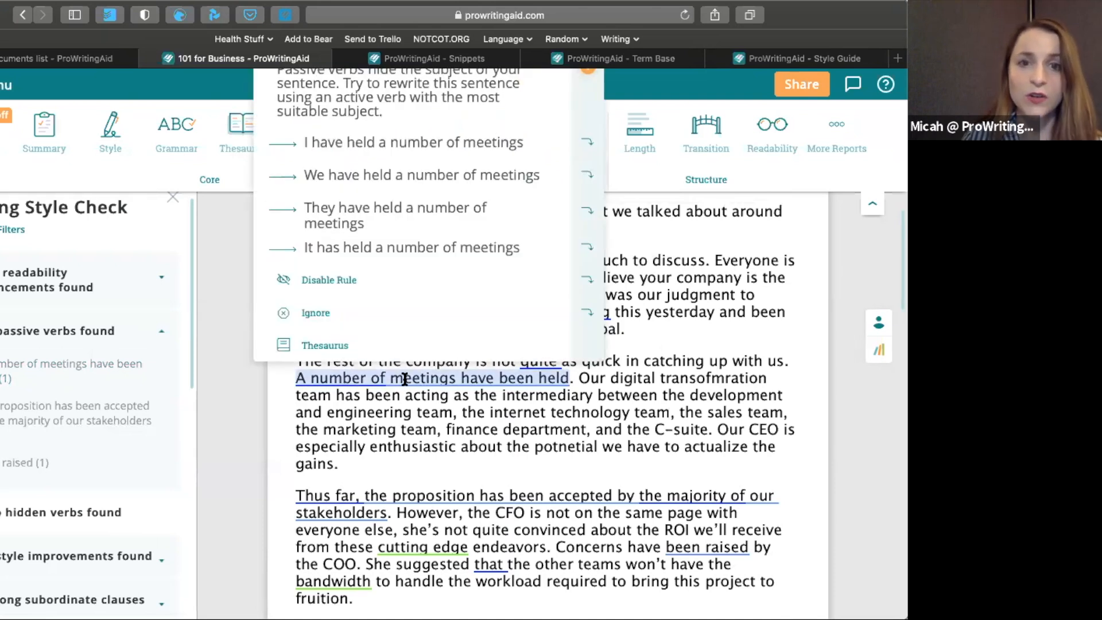
click(429, 175)
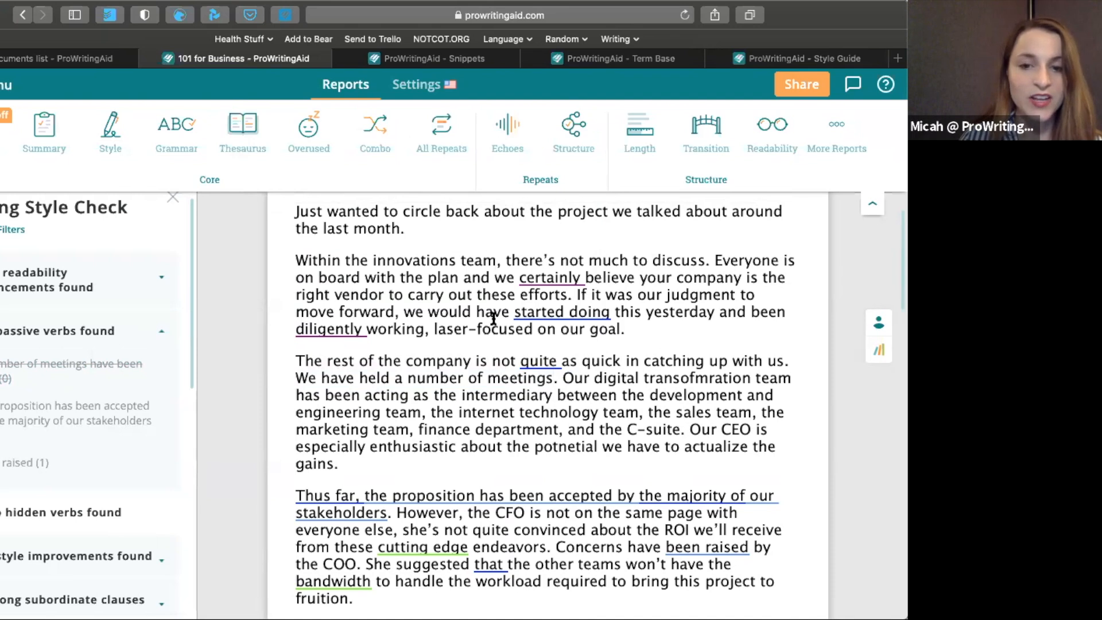
click(540, 361)
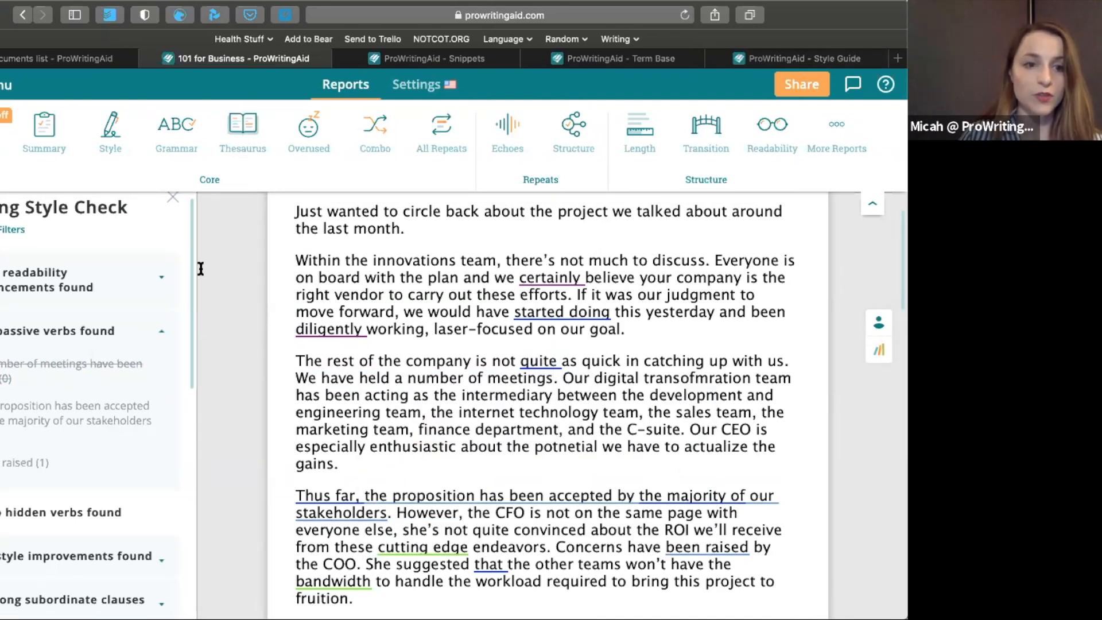
Review the suggestions for the passive "proposition has been accepted" phrase, read the passive voice explanation, and collapse the passive verbs list
mouse_move(59, 402)
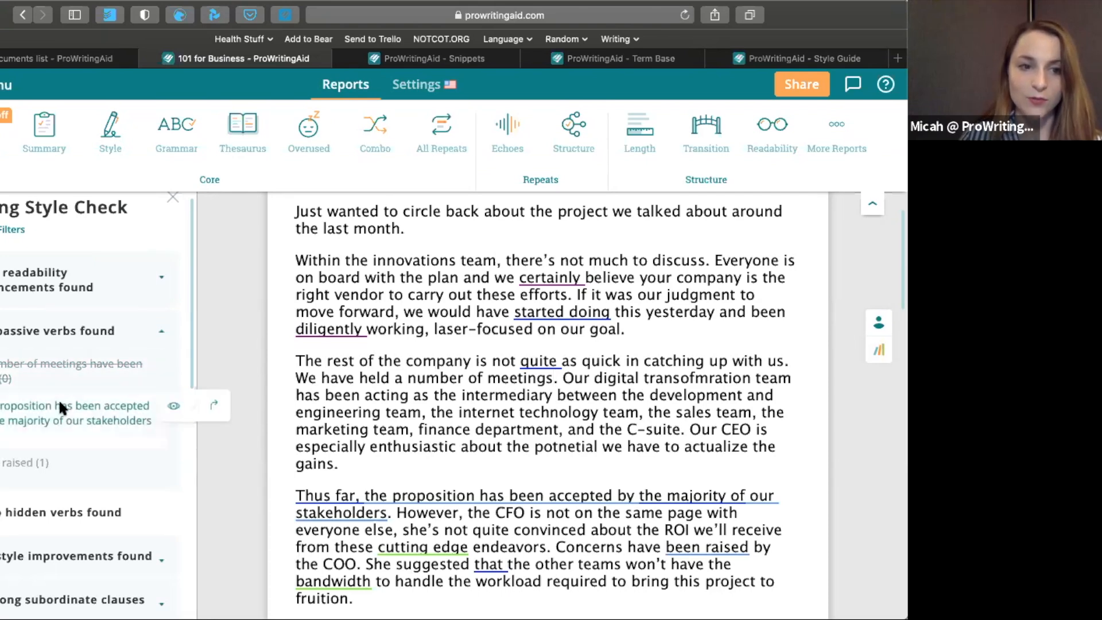
click(217, 406)
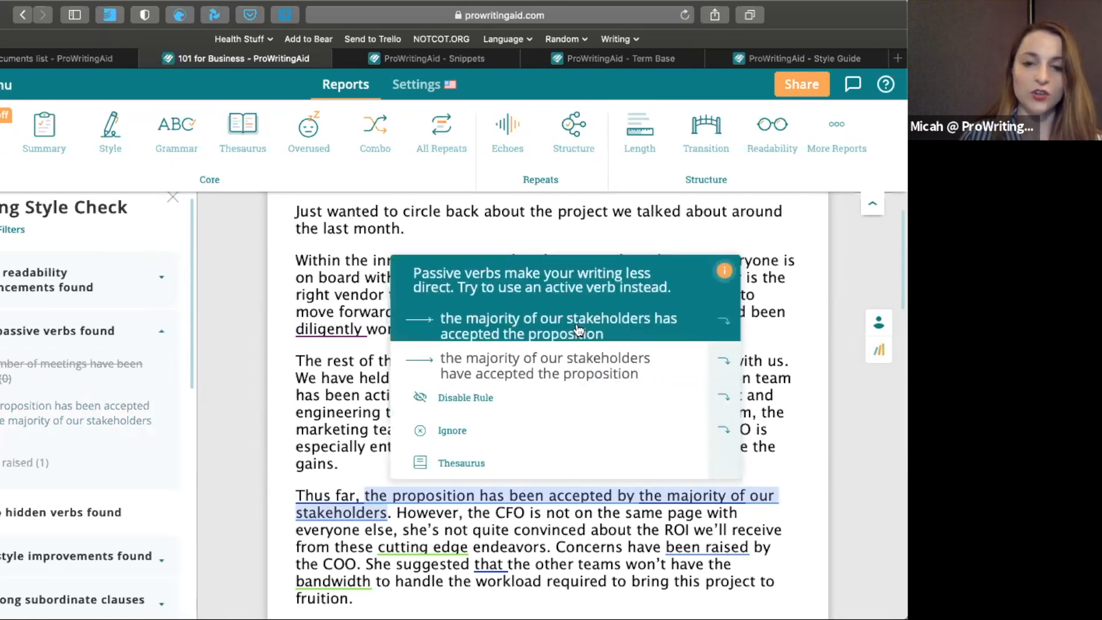
click(728, 275)
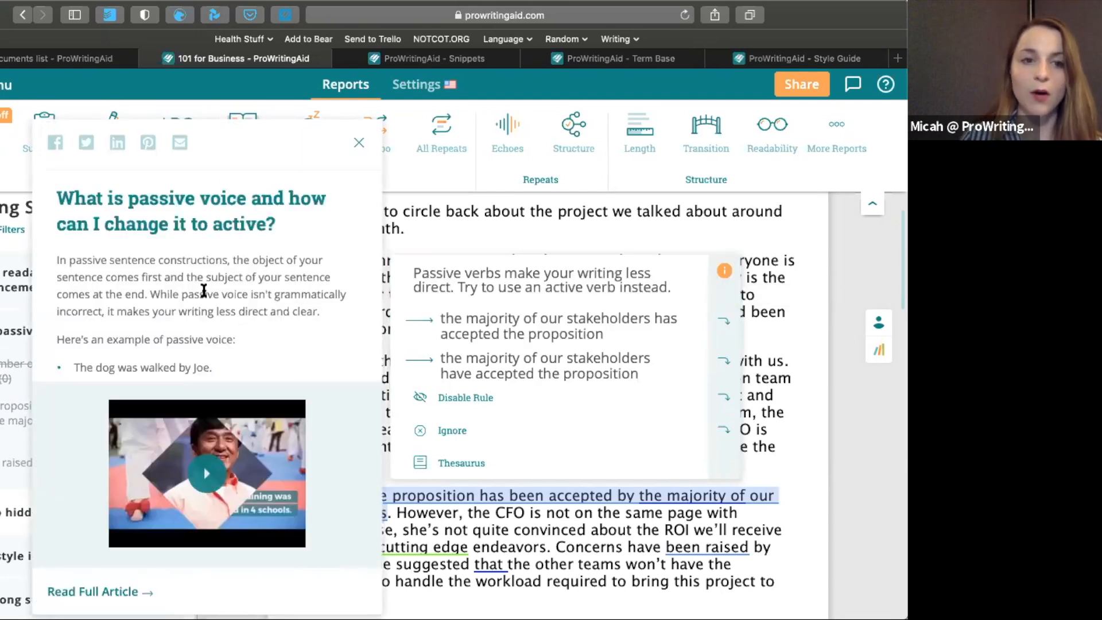
scroll(204, 290, down, 5)
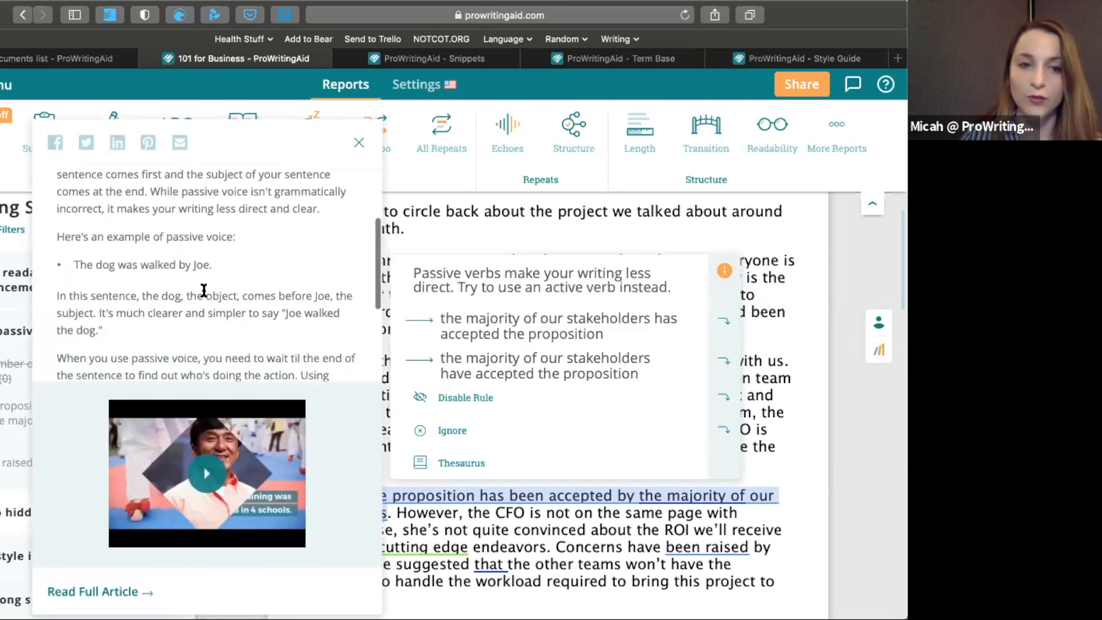
scroll(203, 290, down, 5)
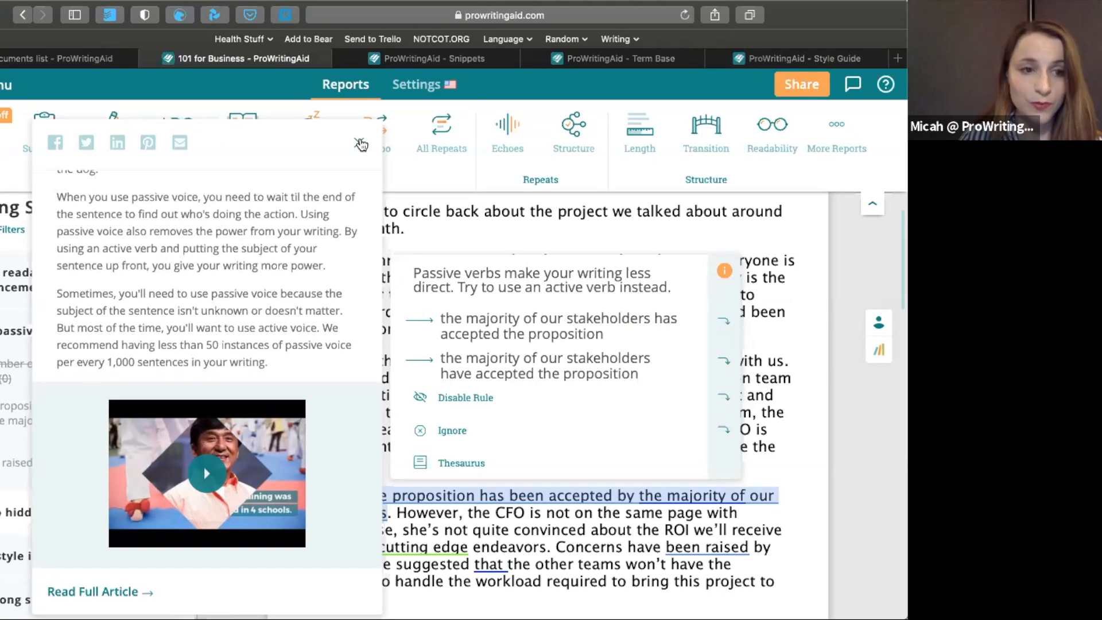
click(360, 145)
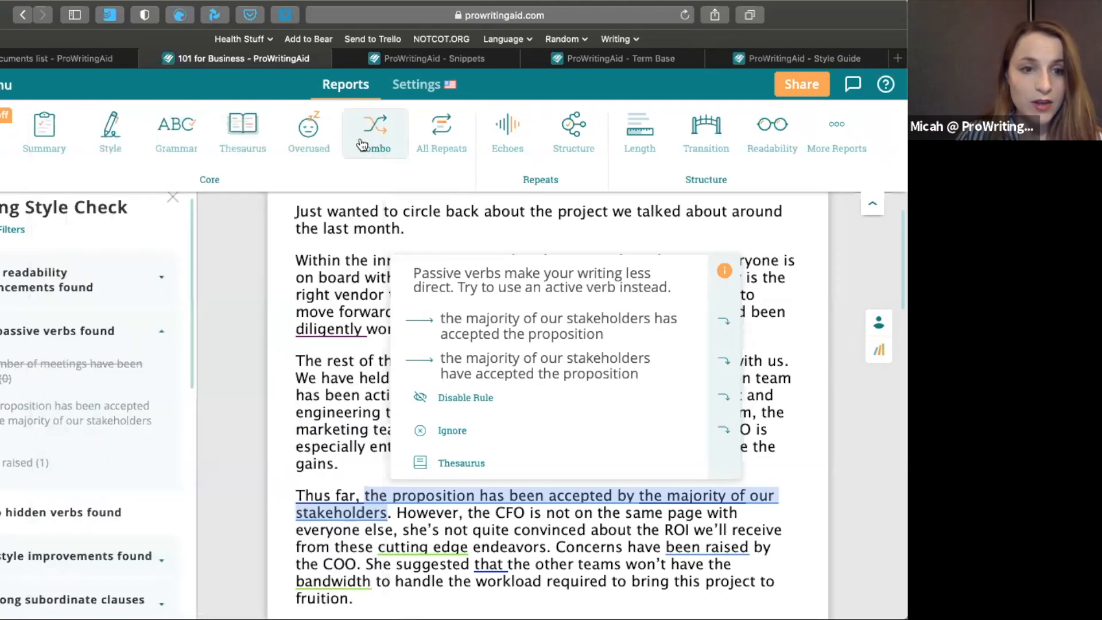
click(159, 334)
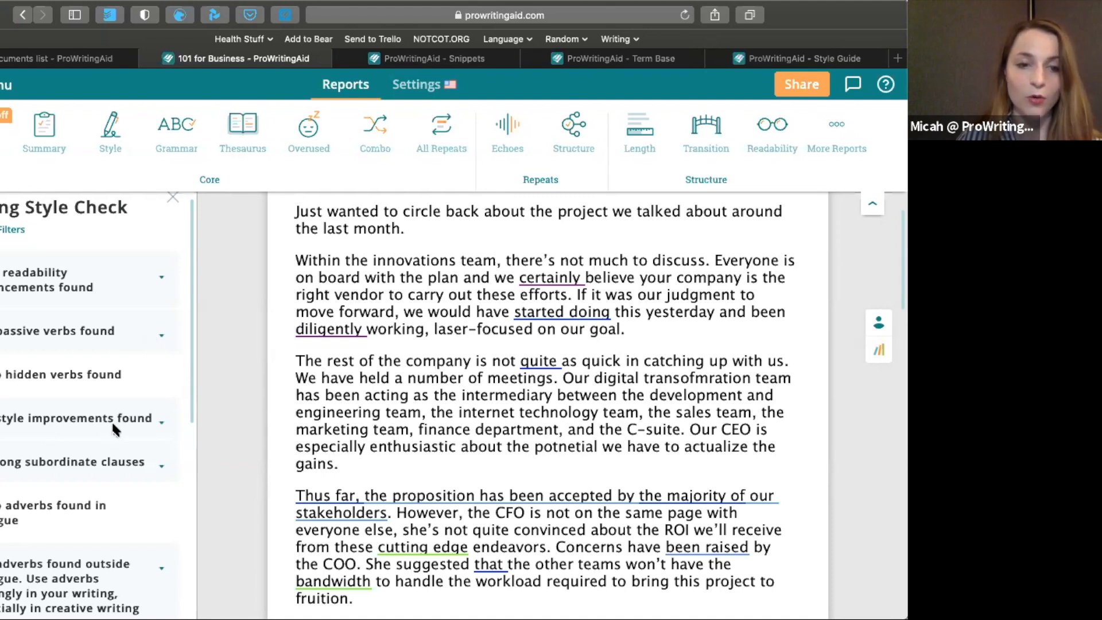
Expand the style improvements list and replace the business jargon "cutting edge" with "groundbreaking"
mouse_move(117, 413)
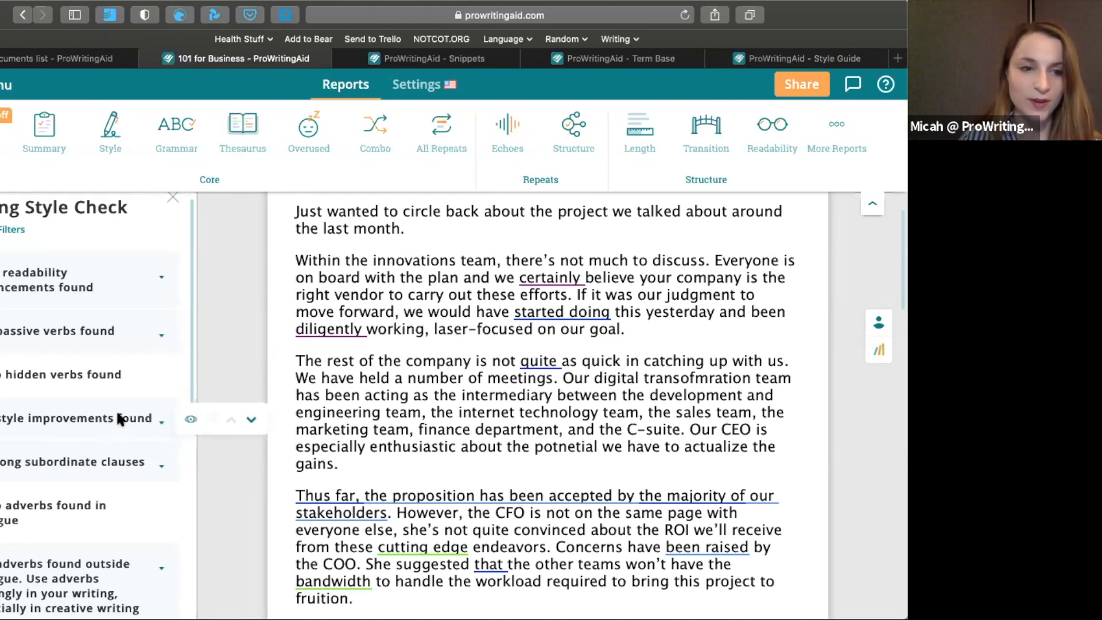
click(117, 415)
scroll(116, 408, down, 3)
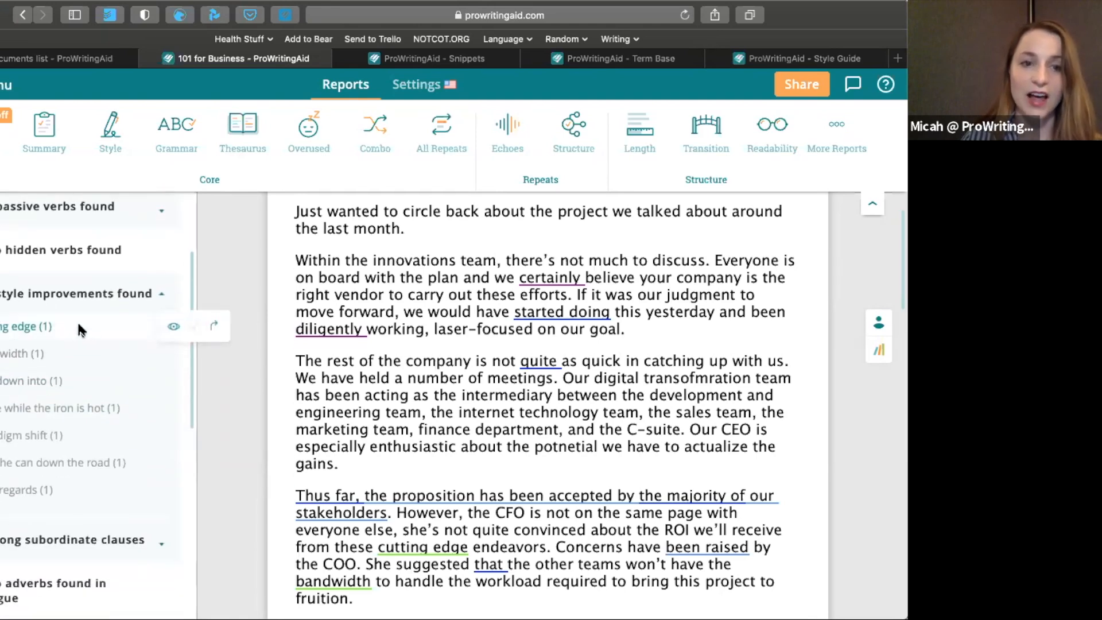
click(214, 327)
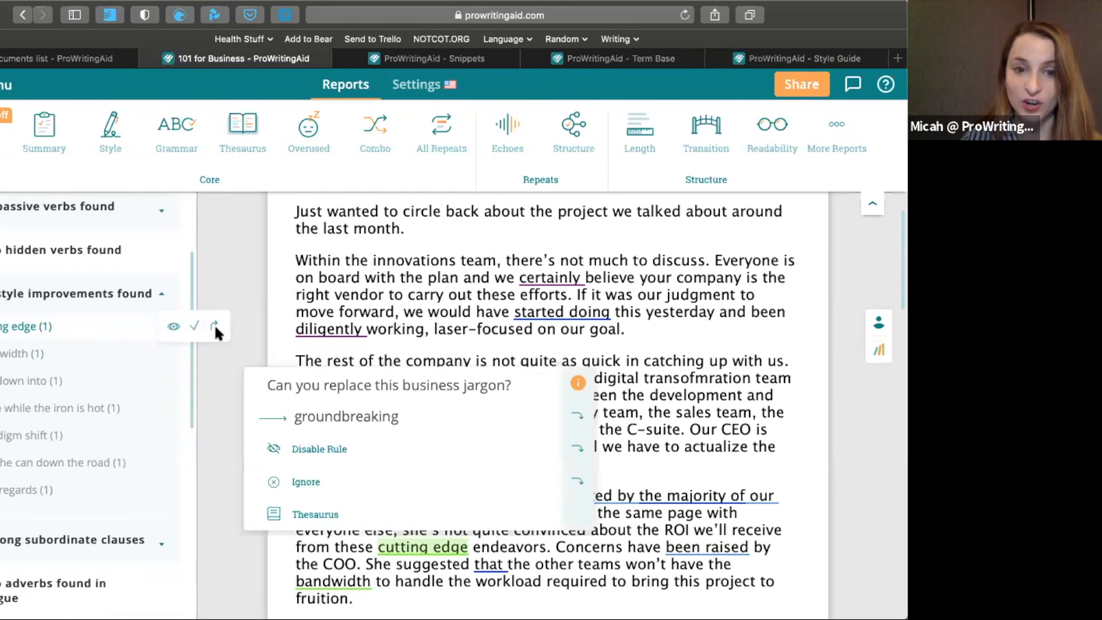
click(441, 424)
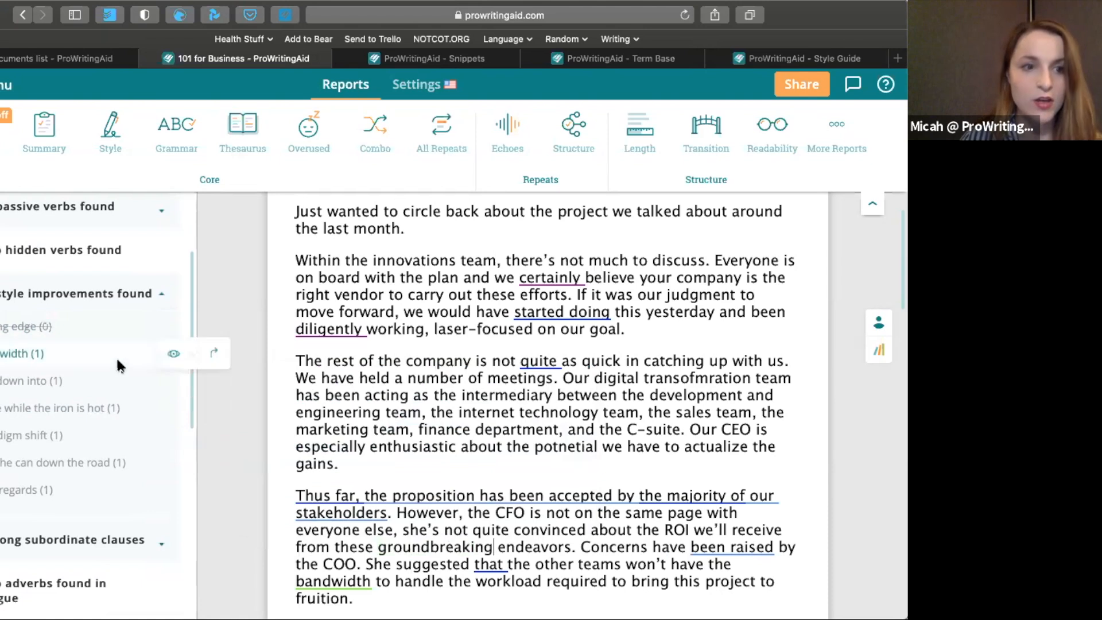
Replace the business jargon "bandwidth" with "capacity" and collapse the style improvements list
click(215, 351)
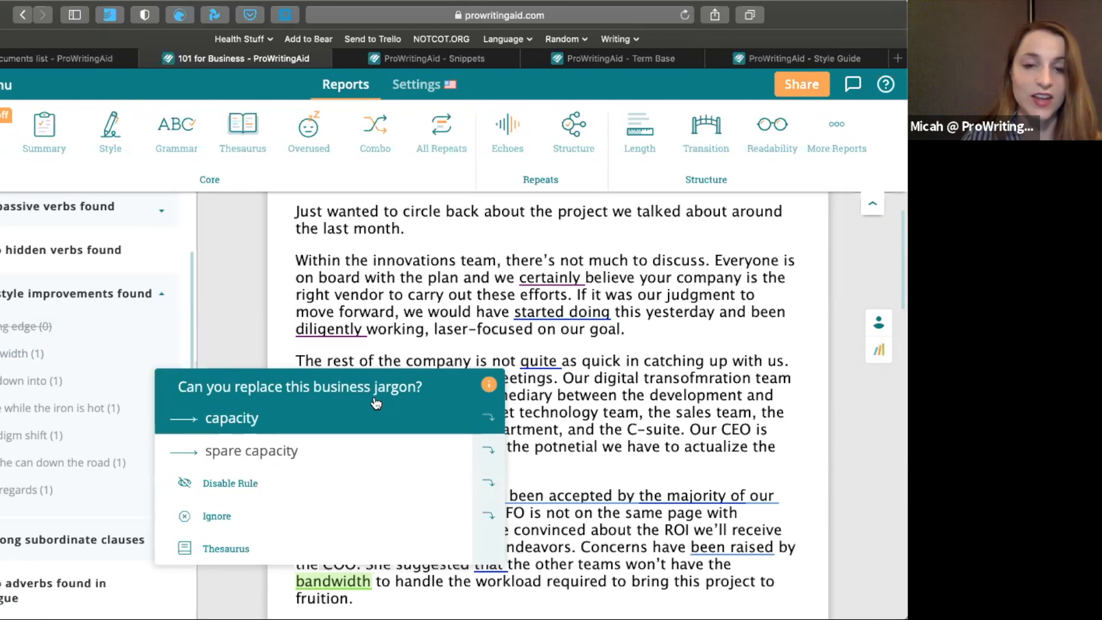
click(376, 408)
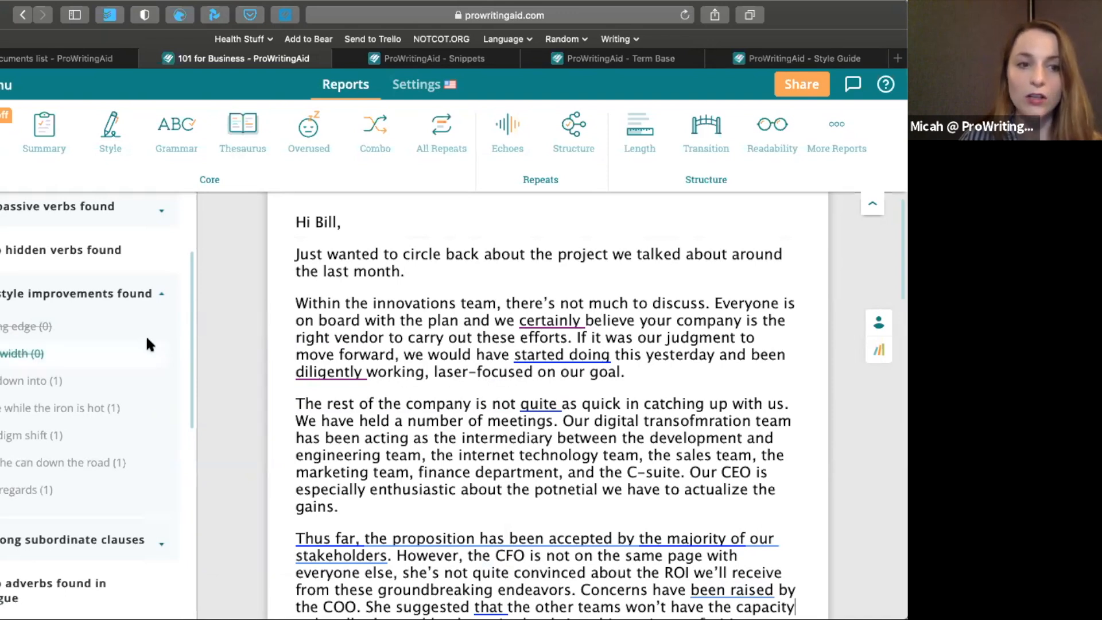
mouse_move(141, 294)
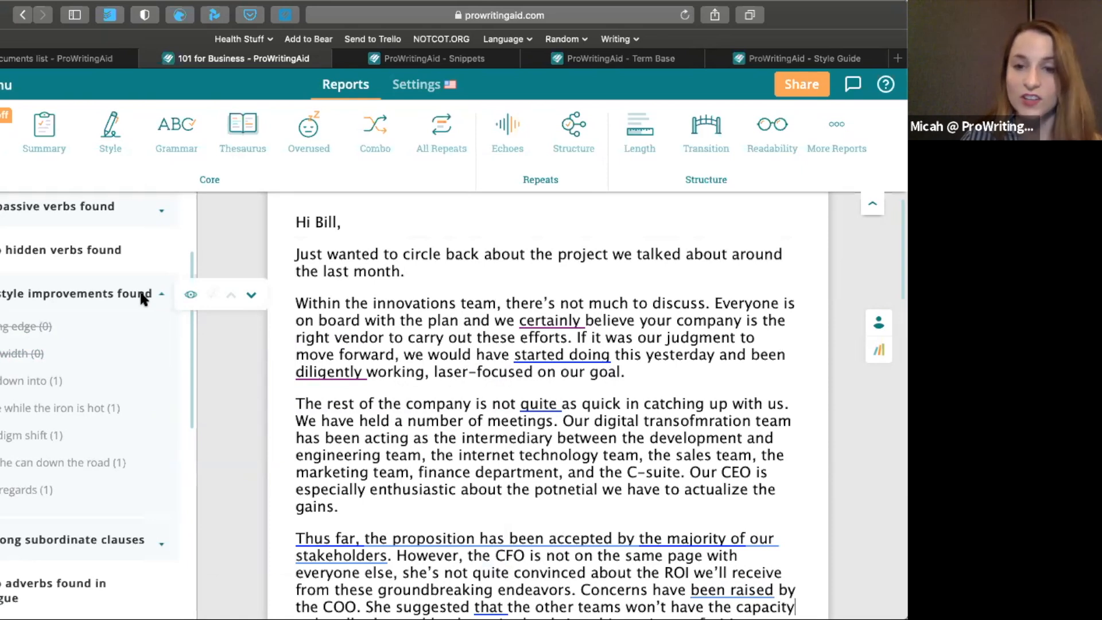
click(141, 295)
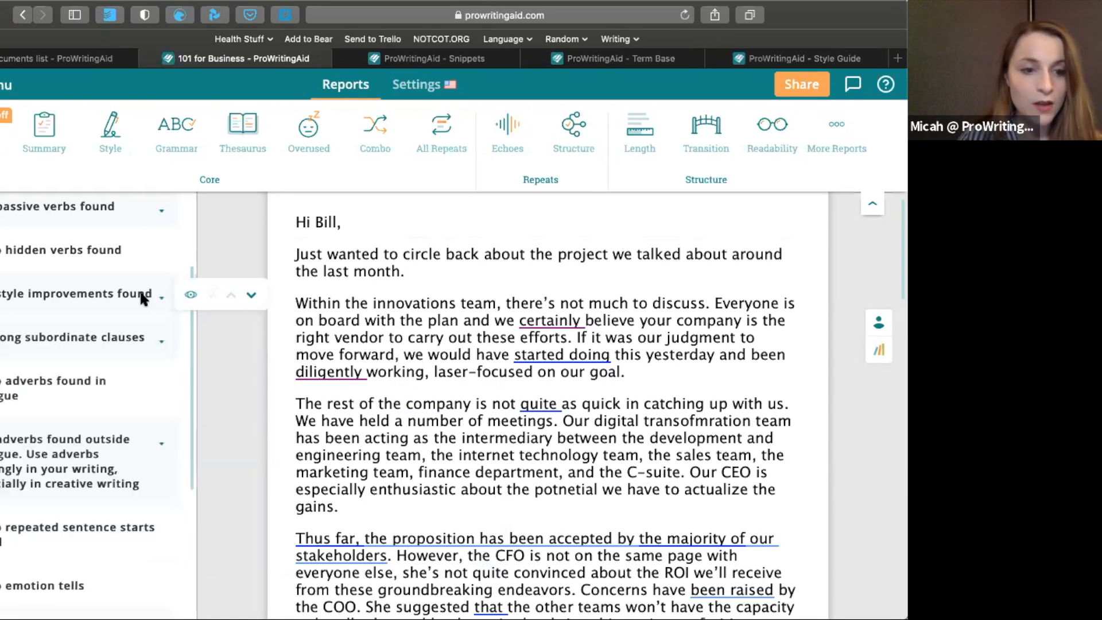
scroll(138, 277, up, 5)
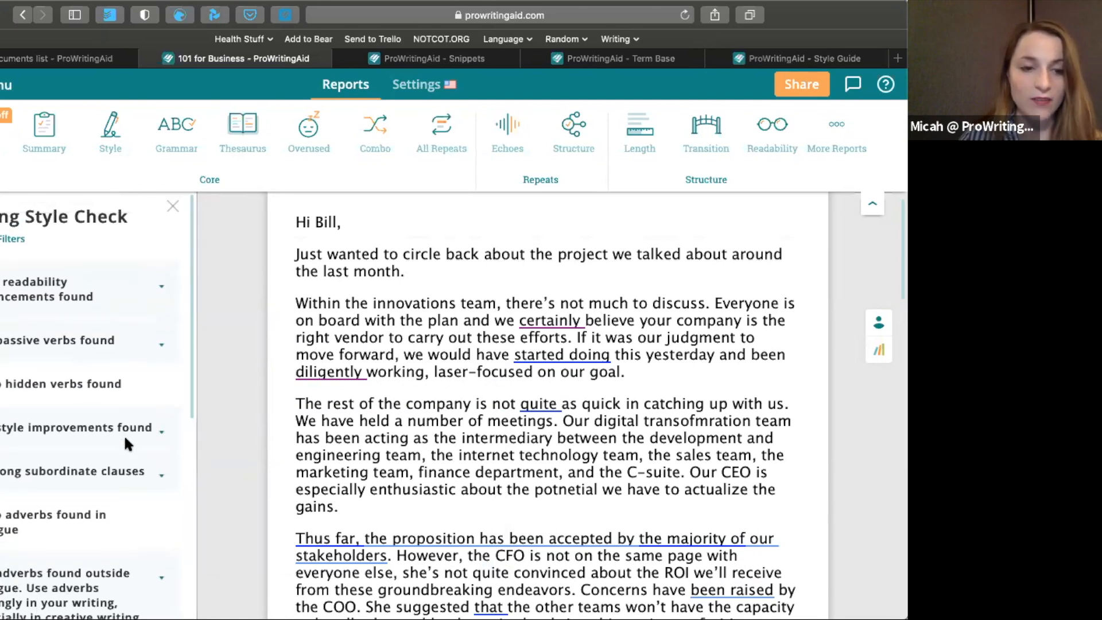
scroll(109, 444, down, 4)
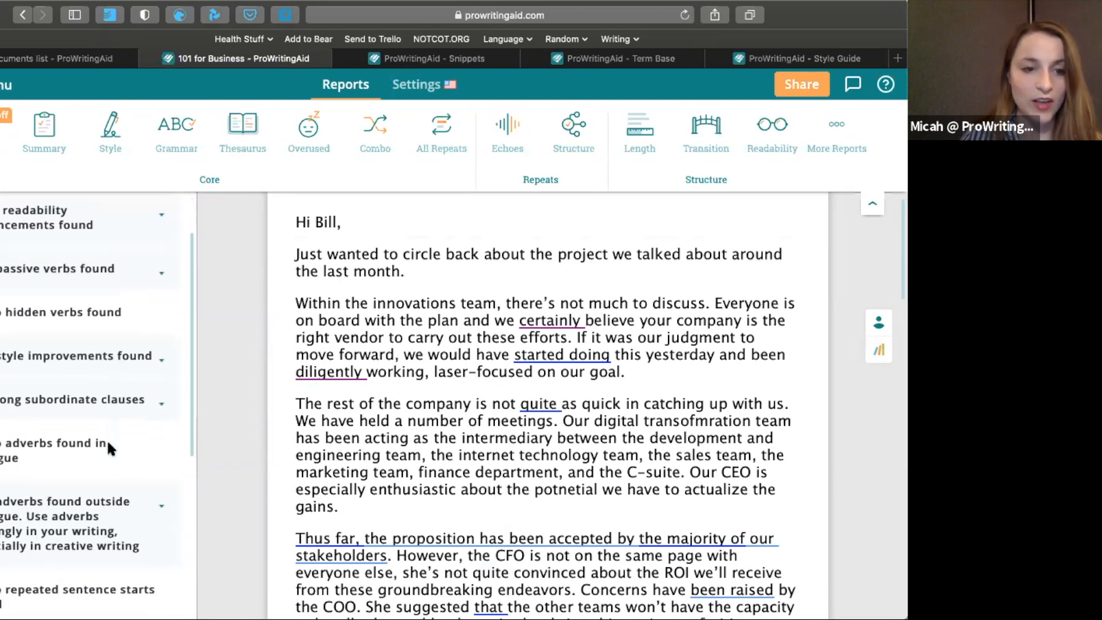
Look through the remaining Writing Style categories and run the Sticky Sentences report
scroll(109, 447, down, 2)
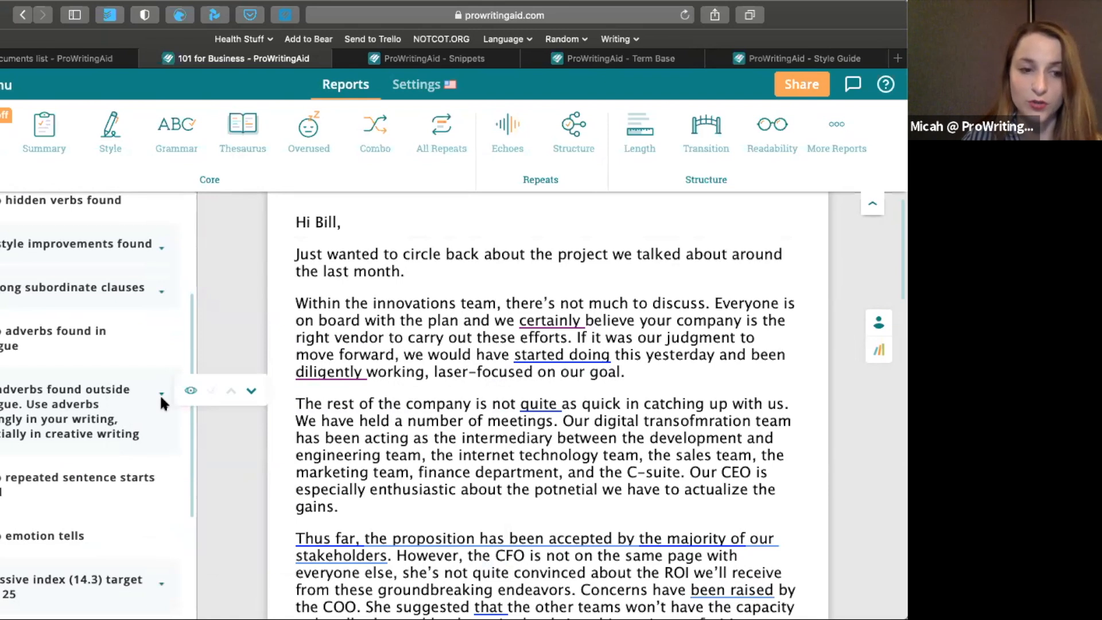
scroll(161, 397, down, 4)
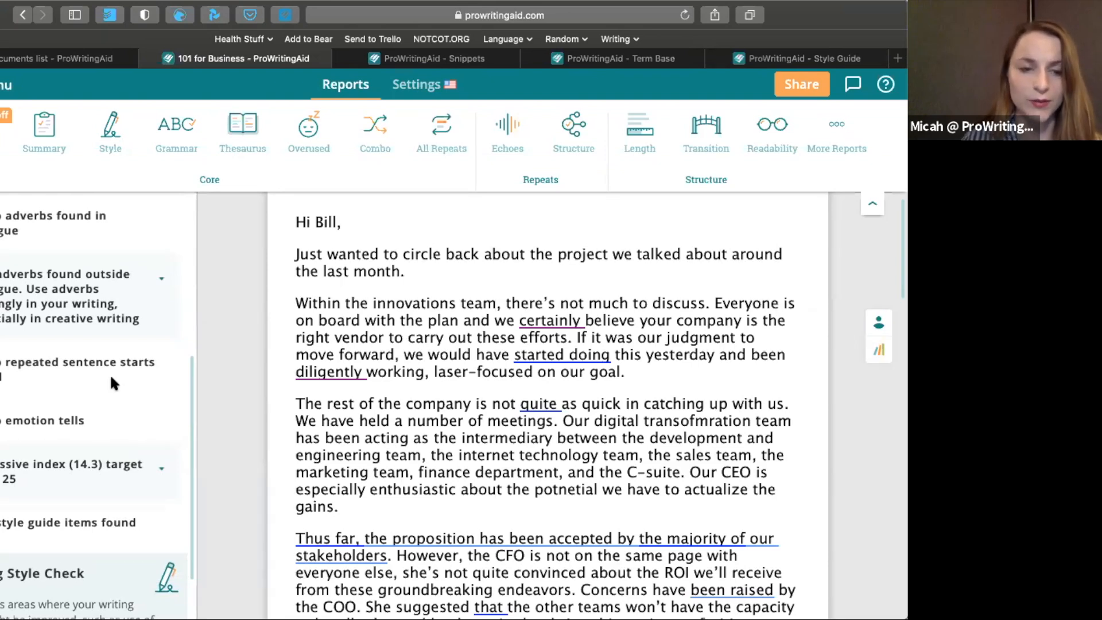
scroll(113, 383, up, 8)
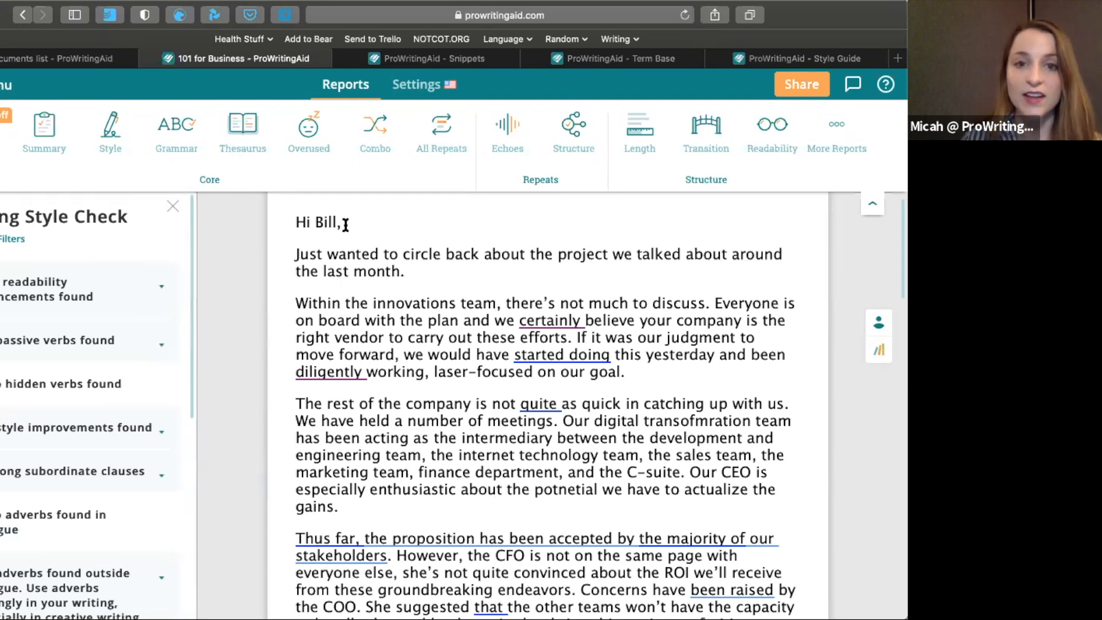
click(820, 153)
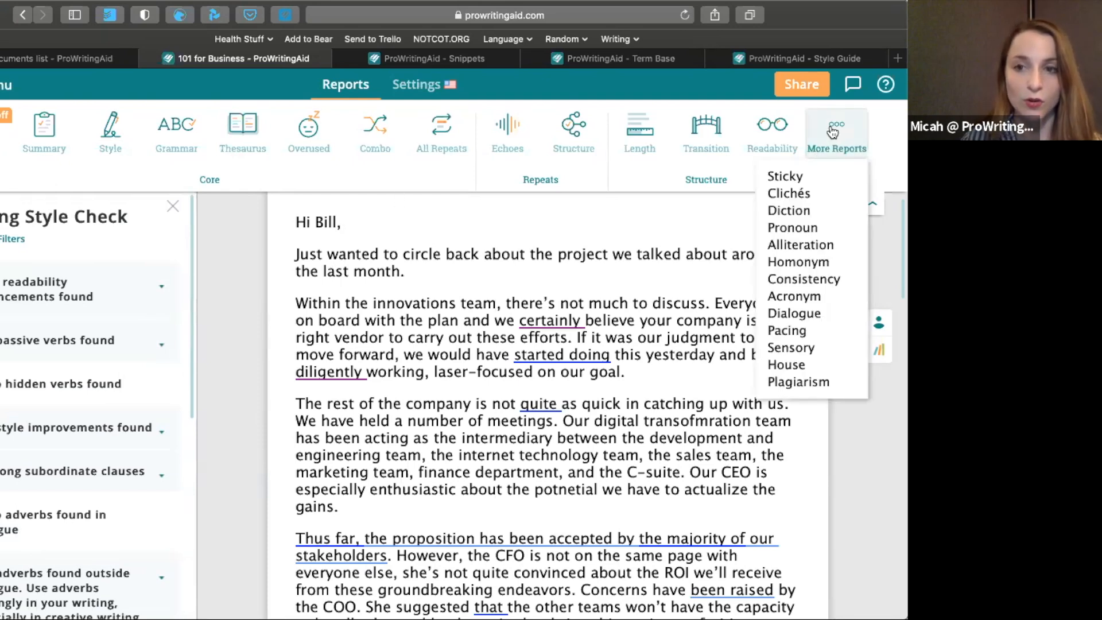
click(797, 176)
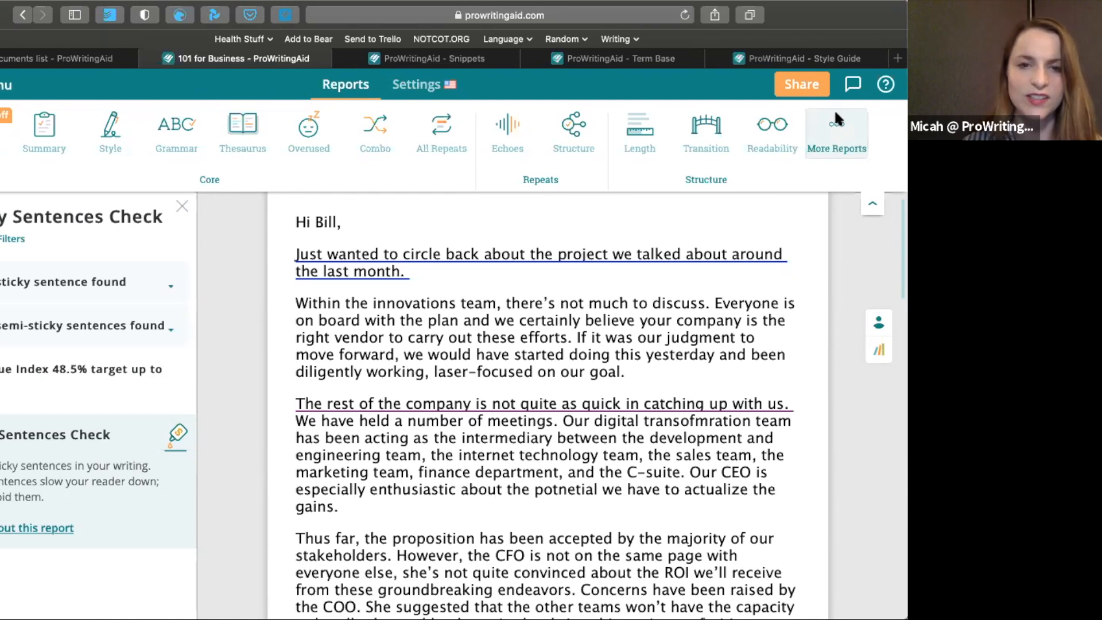
Expand the sticky sentences list and review the suggested rewrites for the email's opening sentence
click(166, 284)
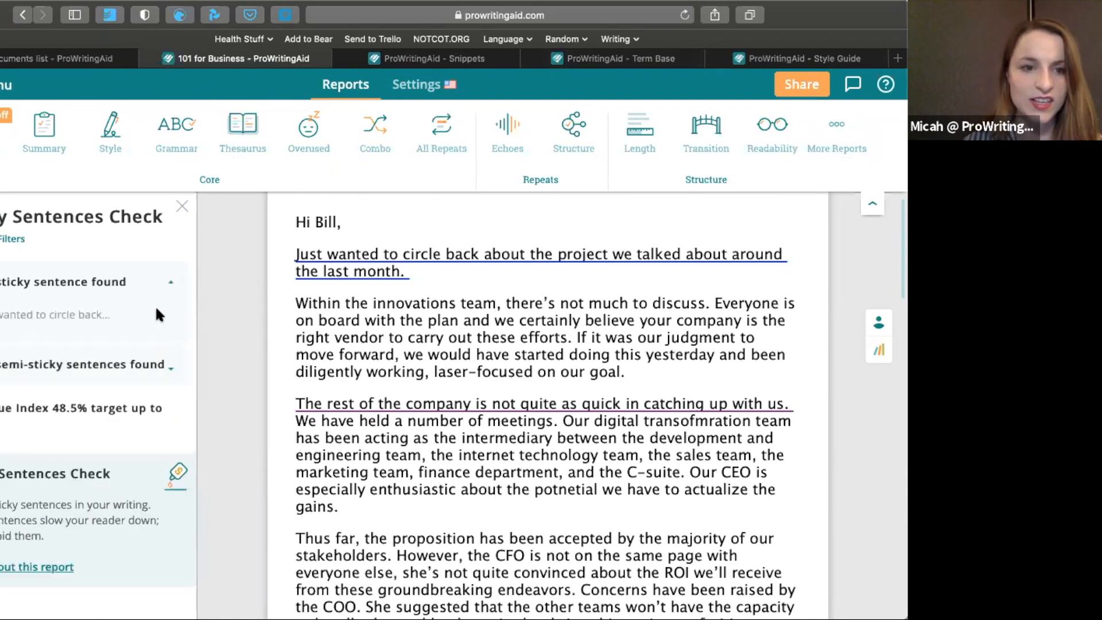
click(222, 315)
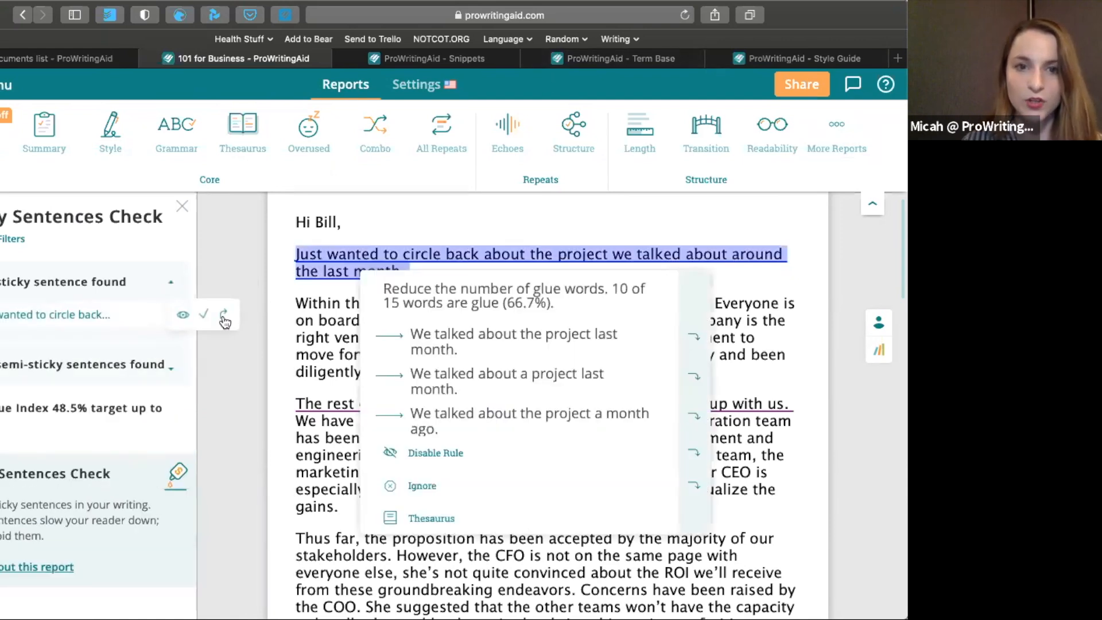
click(318, 269)
click(318, 270)
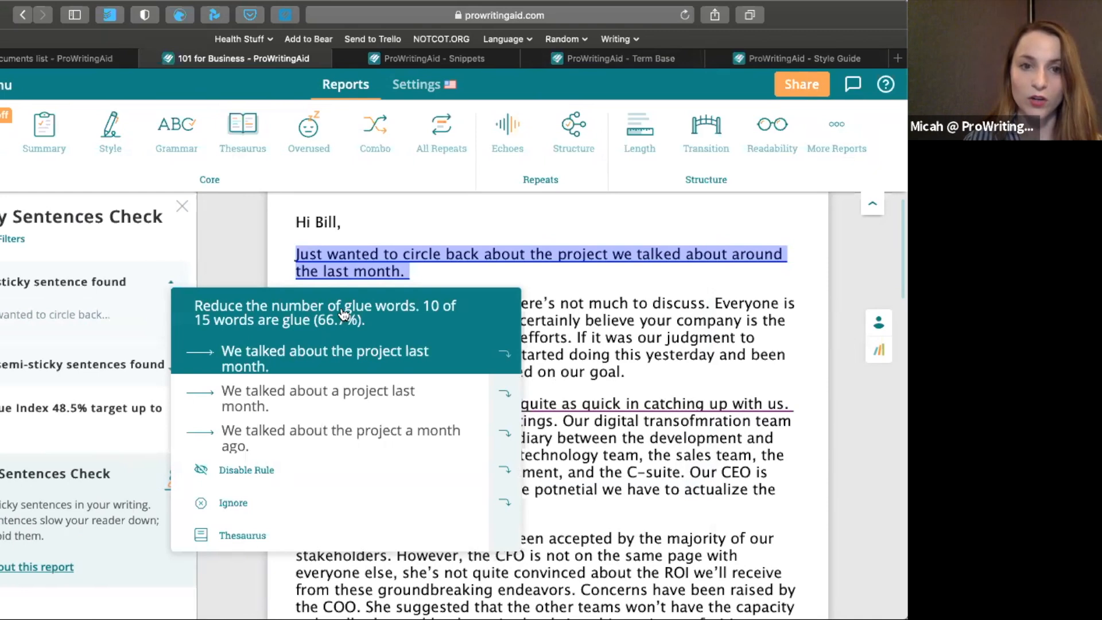
click(320, 250)
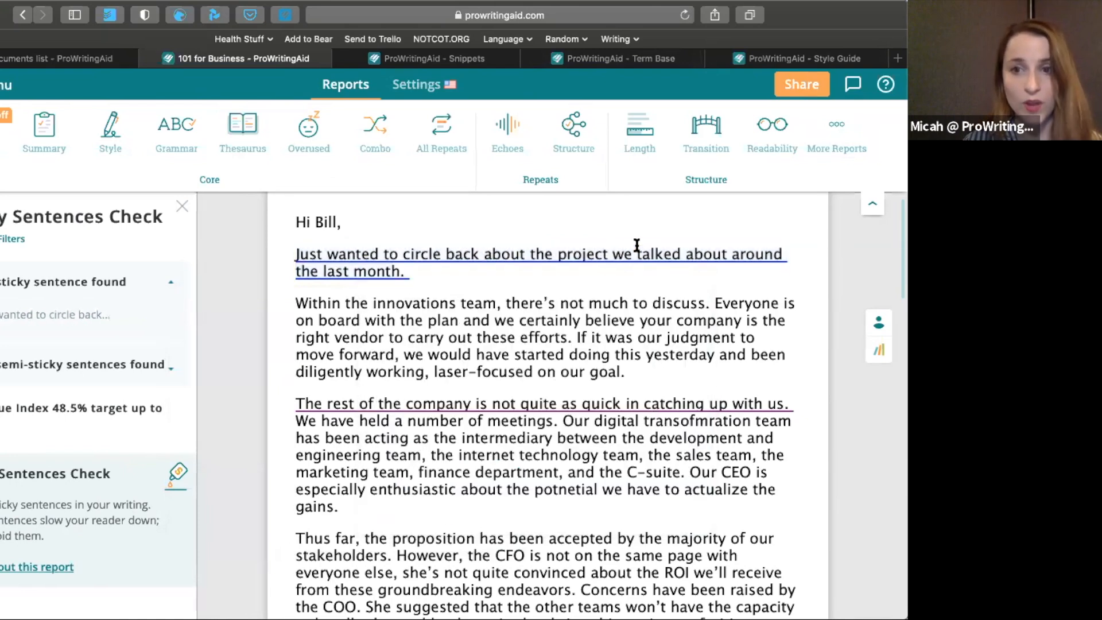
mouse_move(381, 256)
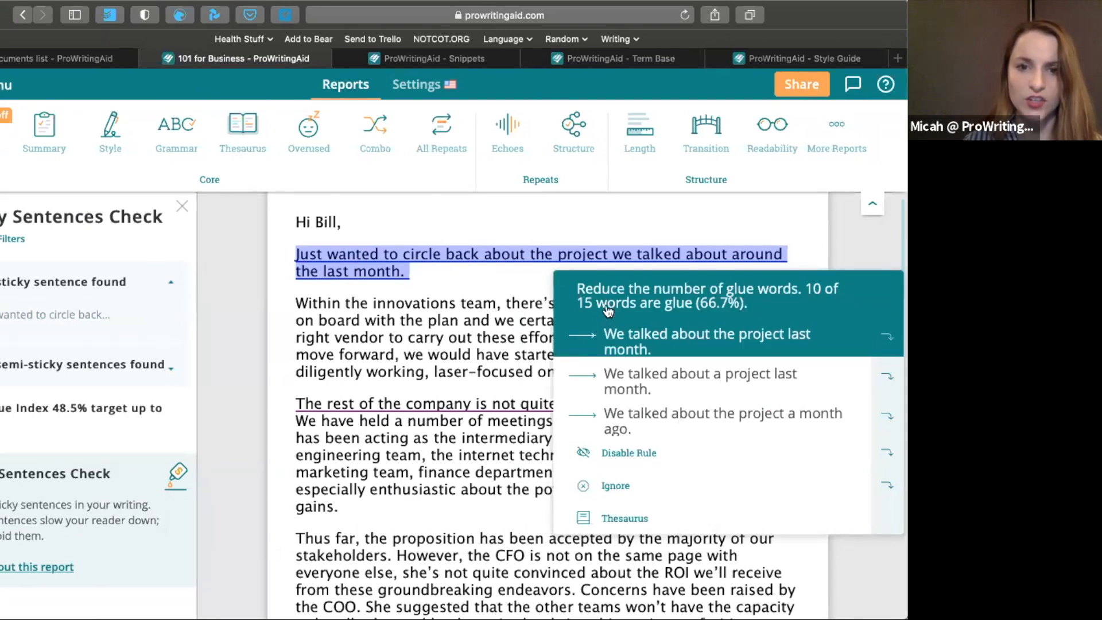
mouse_move(576, 250)
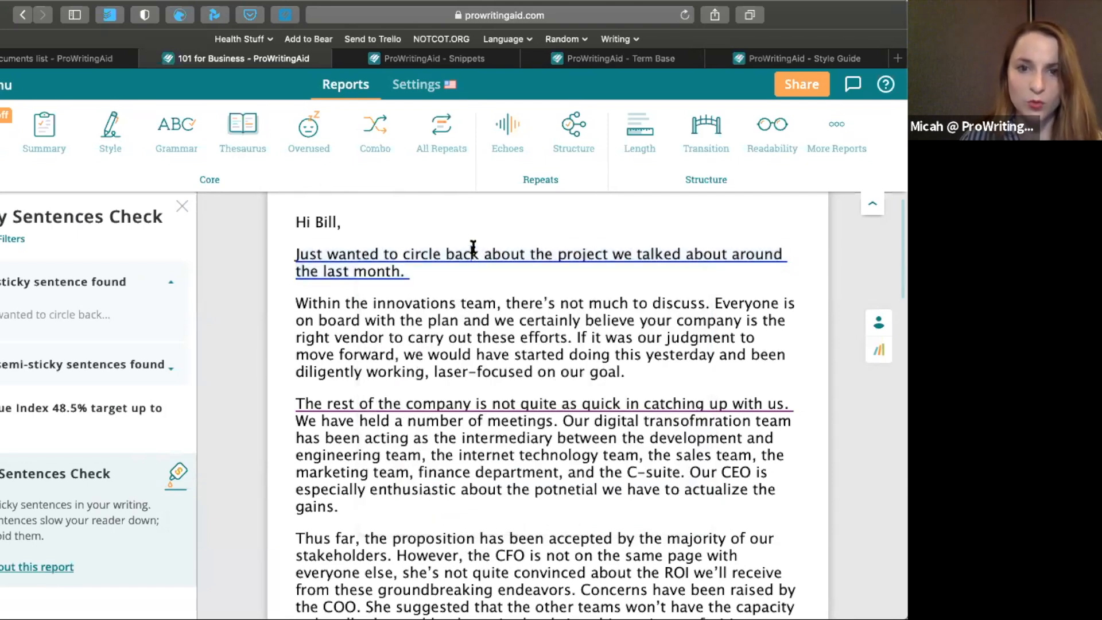
Rewrite the opening sentence as "Just wanted to talk about the project from last month."
drag(483, 254, 403, 254)
key(BackSpace)
text(talk)
drag(637, 276, 563, 255)
text(from last month.)
Rerun the Sticky Sentences report and accept the rewrite "I wanted to discuss the project from last month." for the opening sentence
click(836, 131)
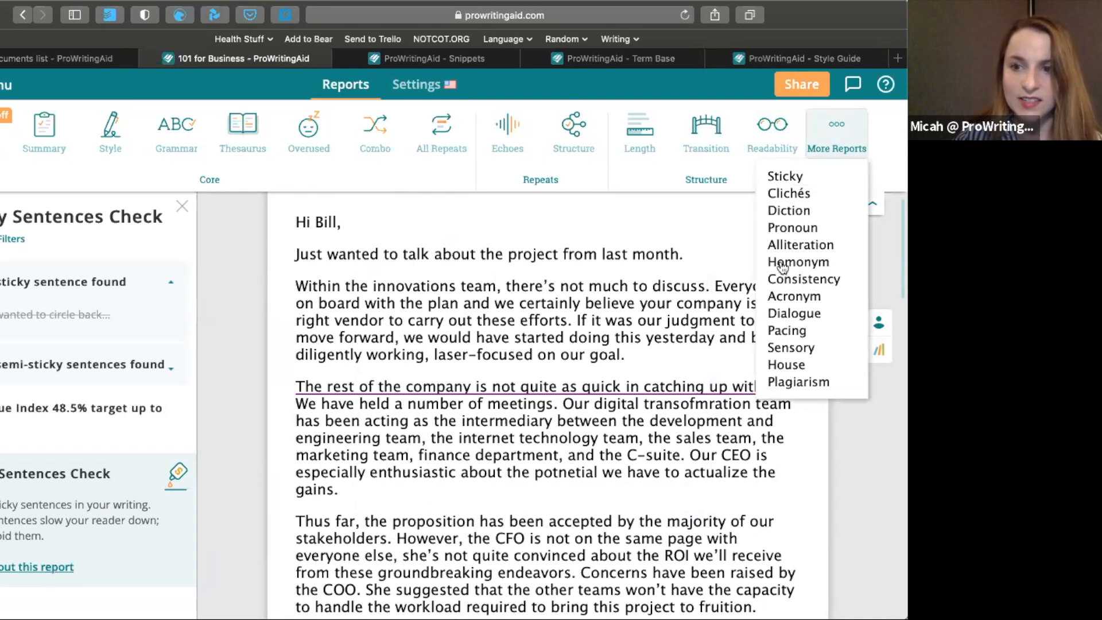
click(785, 176)
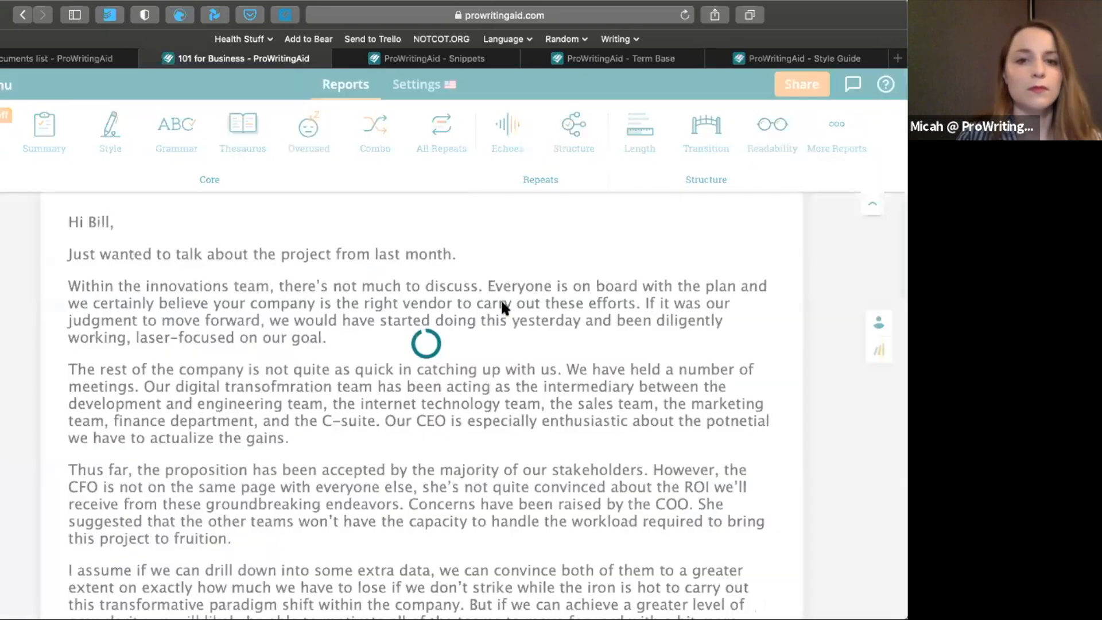
mouse_move(386, 251)
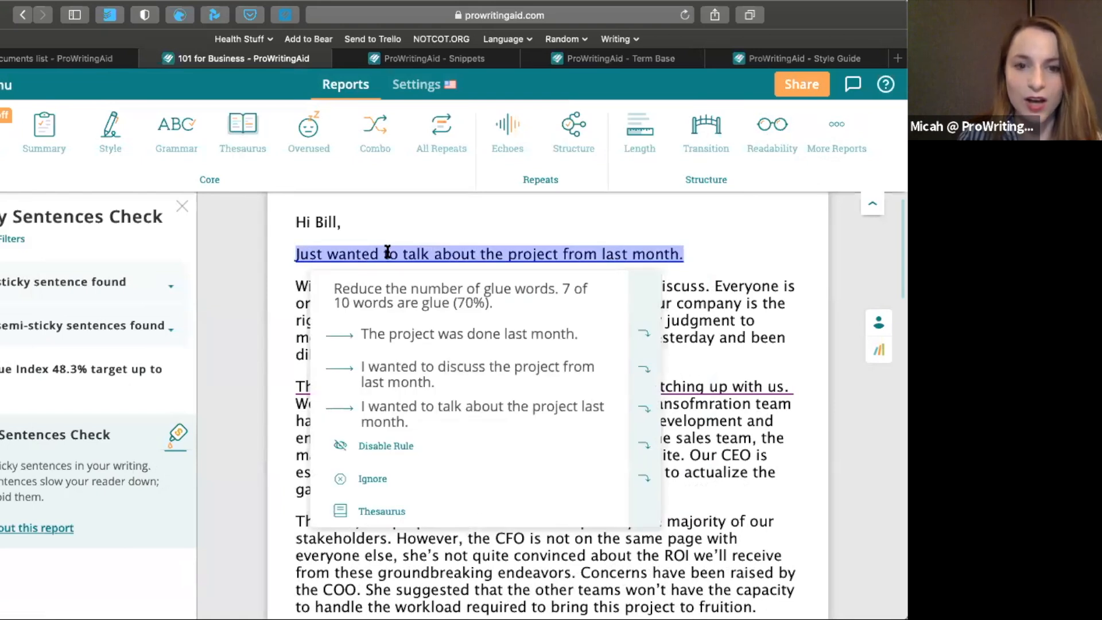
click(406, 373)
Rerun the Sticky Sentences report, expand the semi-sticky sentences, and check the glue words in "The rest of the company is not quite as quick"
click(829, 146)
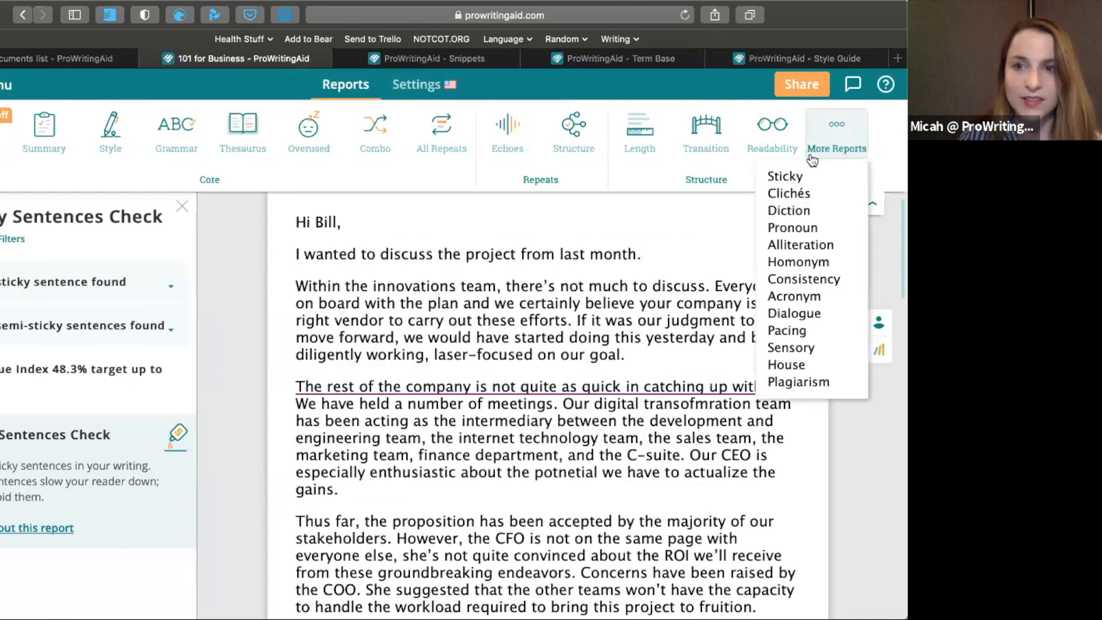
click(827, 183)
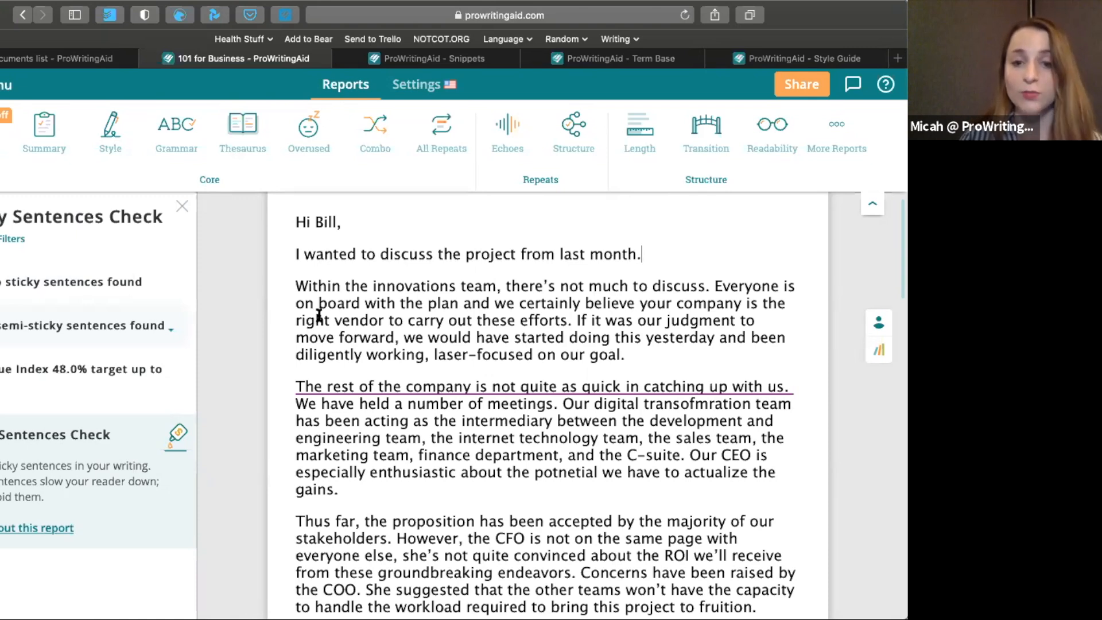
mouse_move(150, 327)
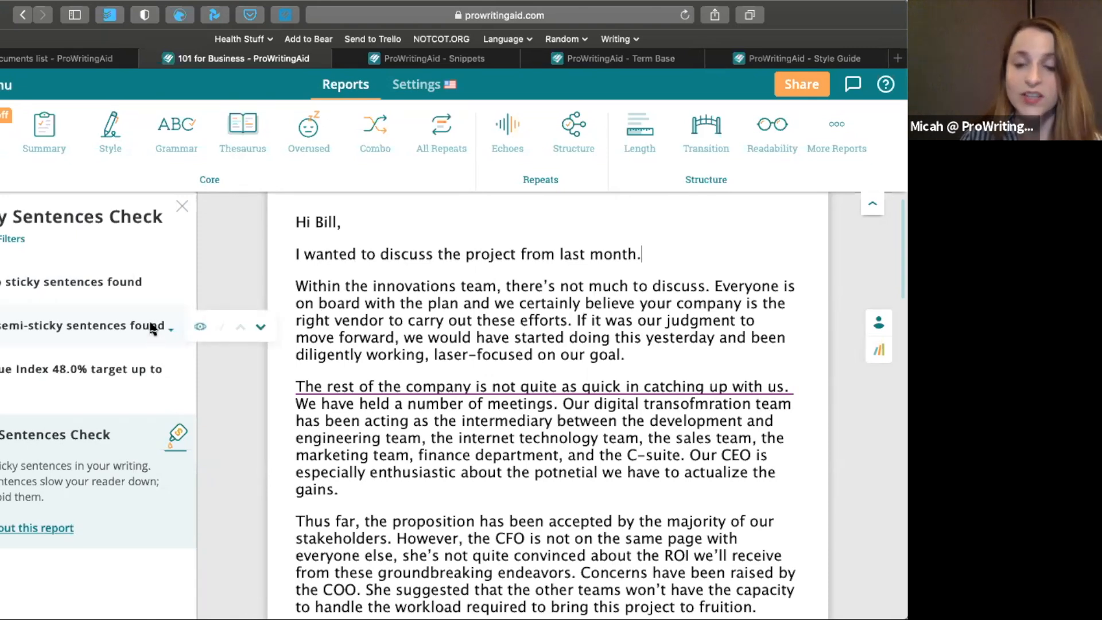
click(151, 327)
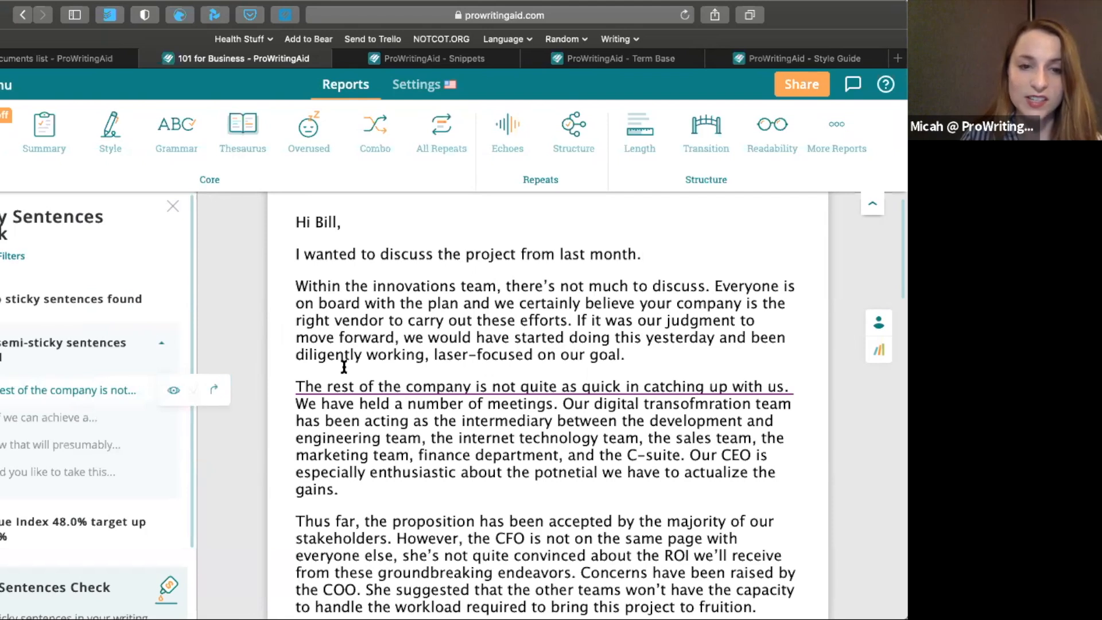
click(400, 380)
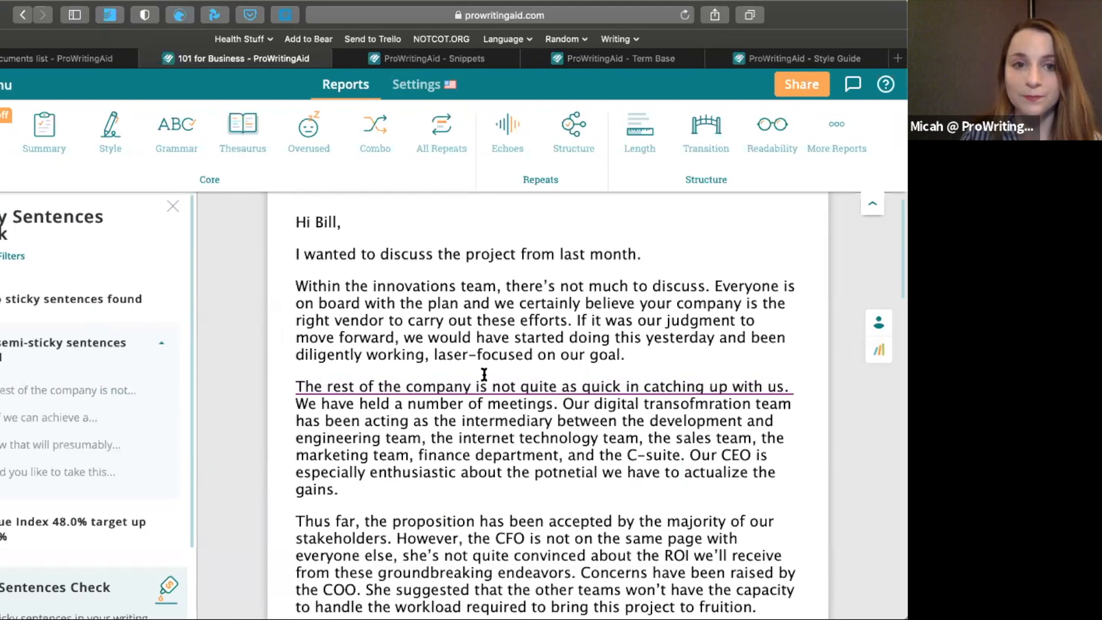
mouse_move(463, 392)
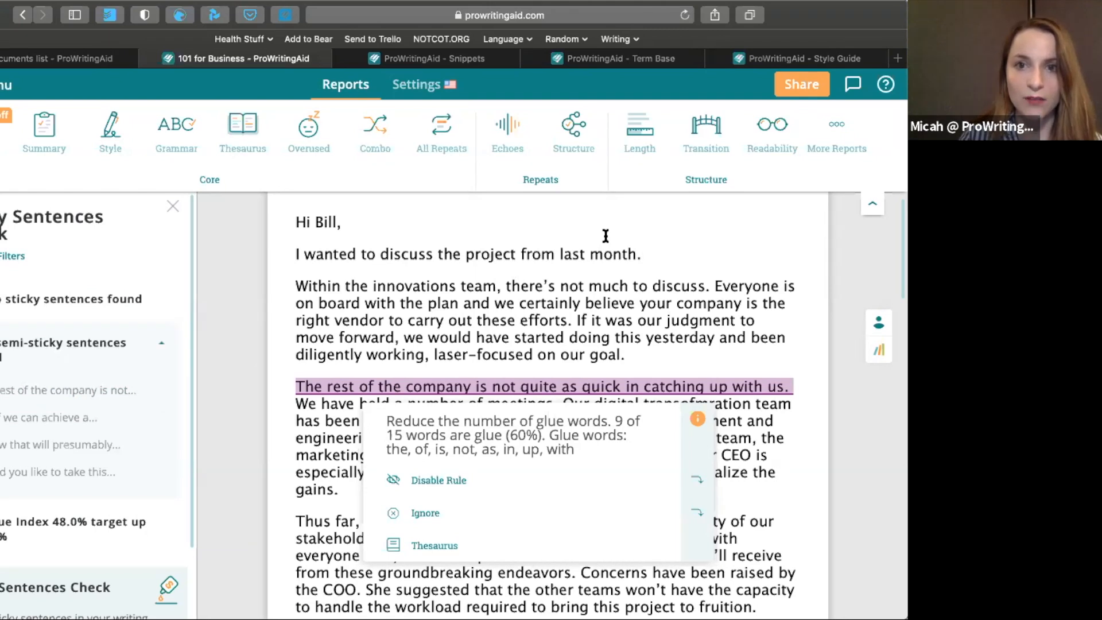
click(854, 144)
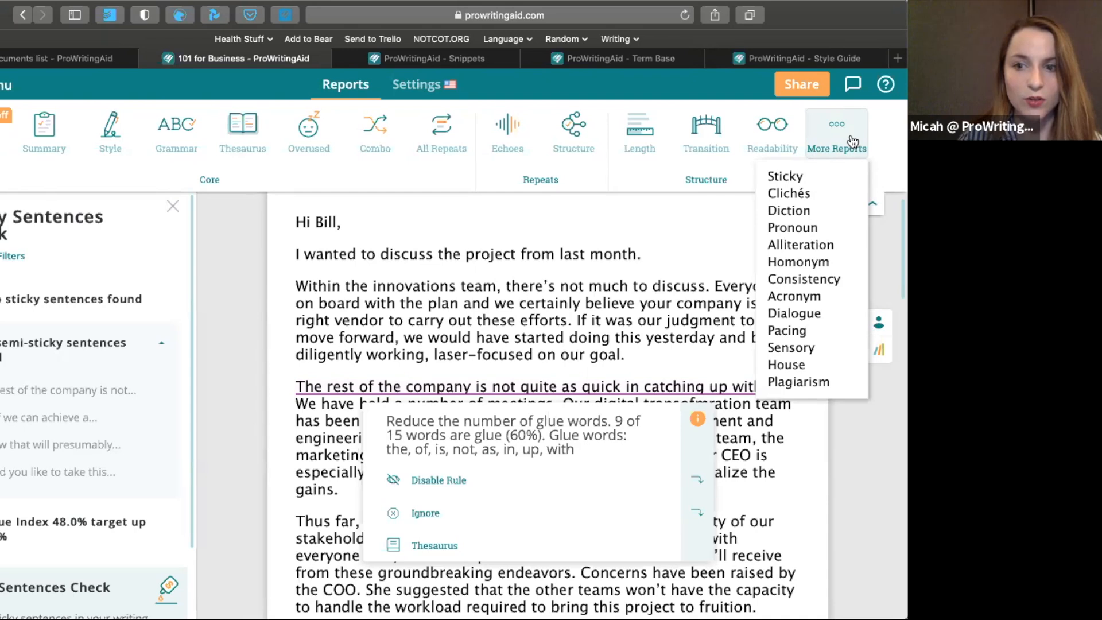
click(518, 267)
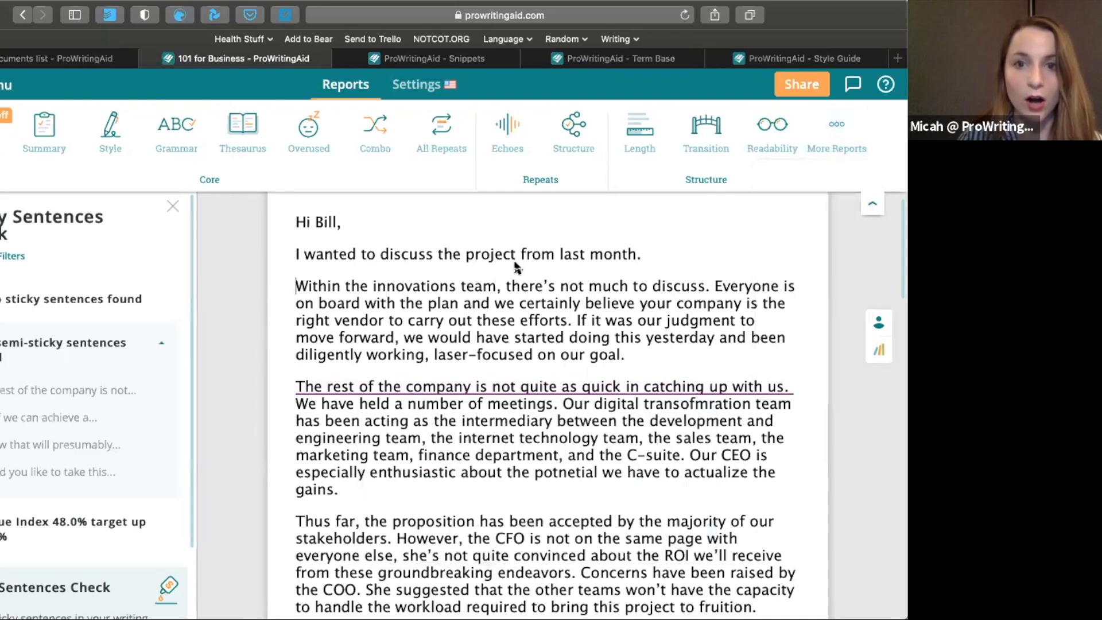
Turn real-time checking back on and review the document's goals, including style guide compliance, sentence length and business jargon
click(3, 140)
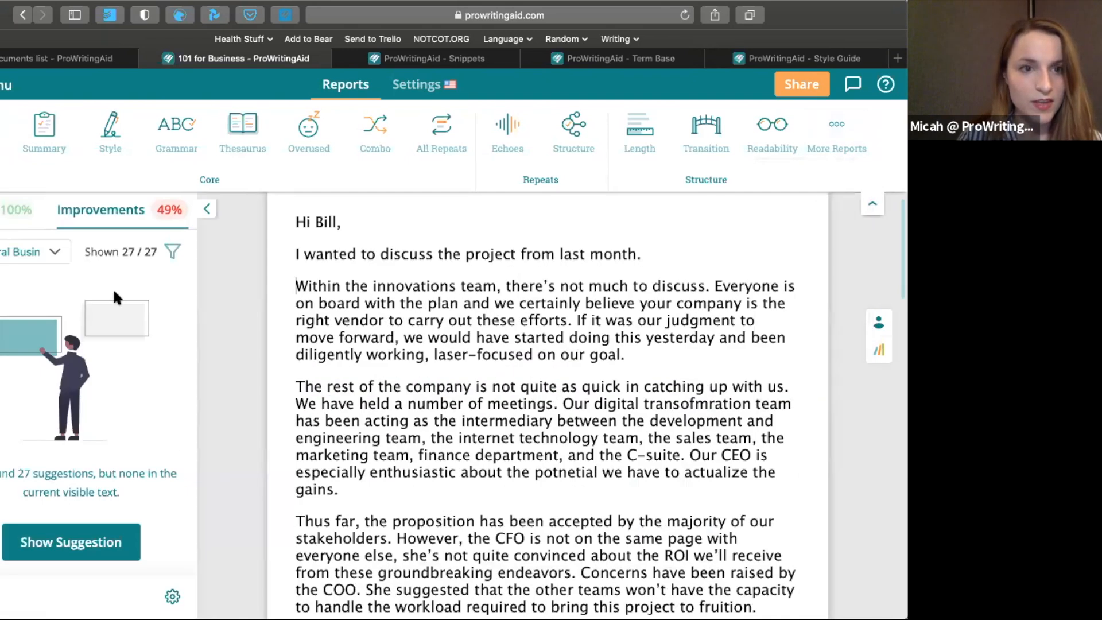
click(9, 221)
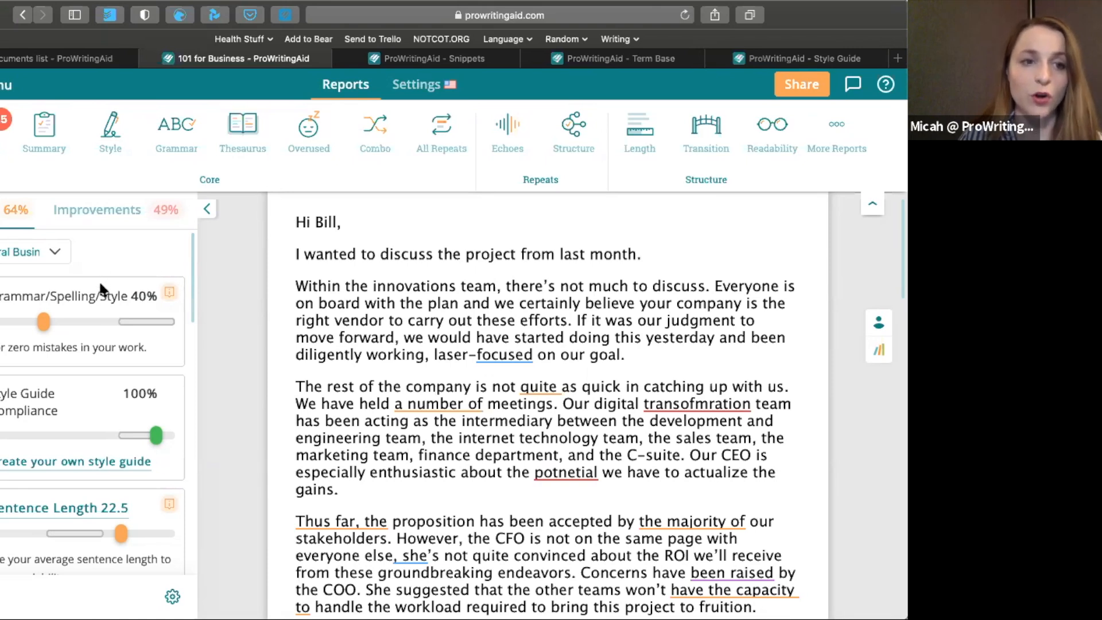
scroll(101, 287, down, 6)
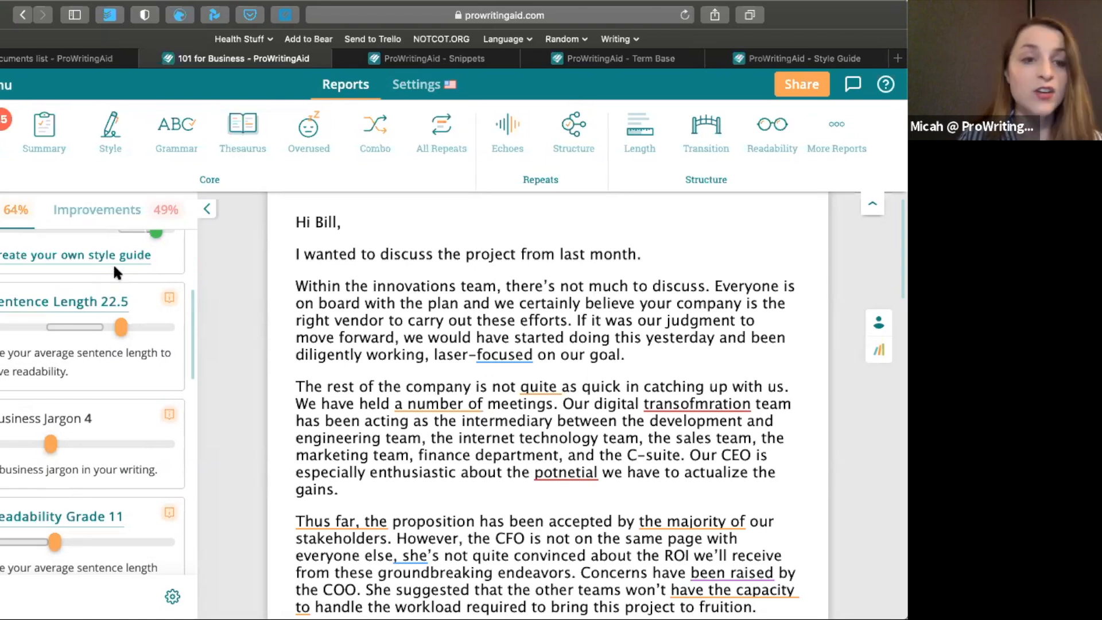
scroll(115, 263, up, 5)
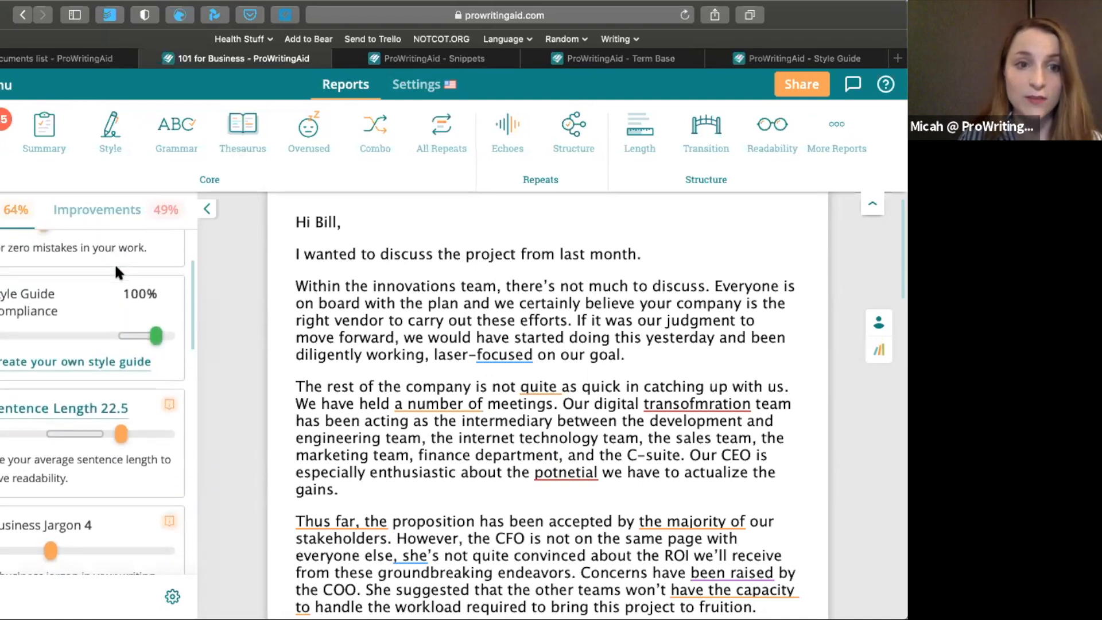
Open the Summary report, review the key scores and the areas that may need work, and close the report
click(54, 128)
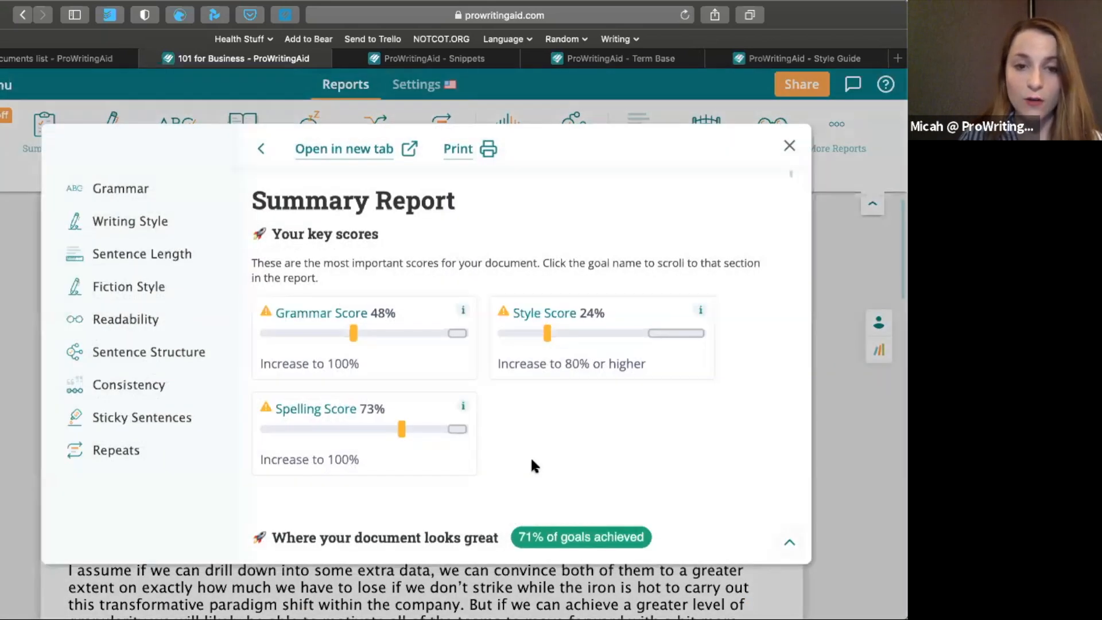
scroll(531, 459, down, 2)
scroll(531, 460, up, 2)
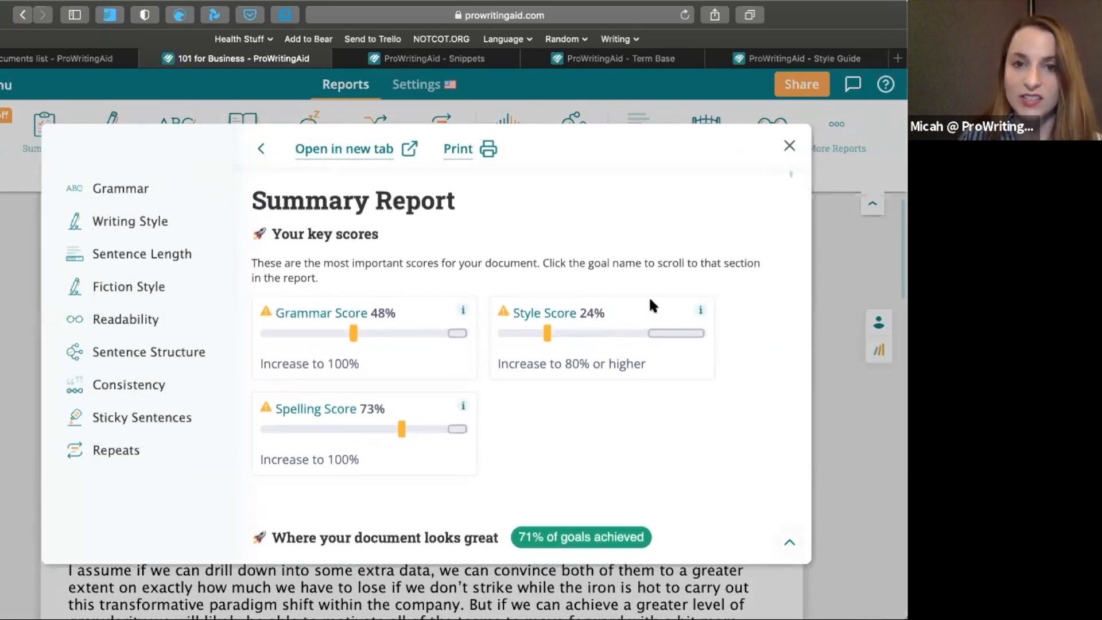
scroll(633, 320, down, 10)
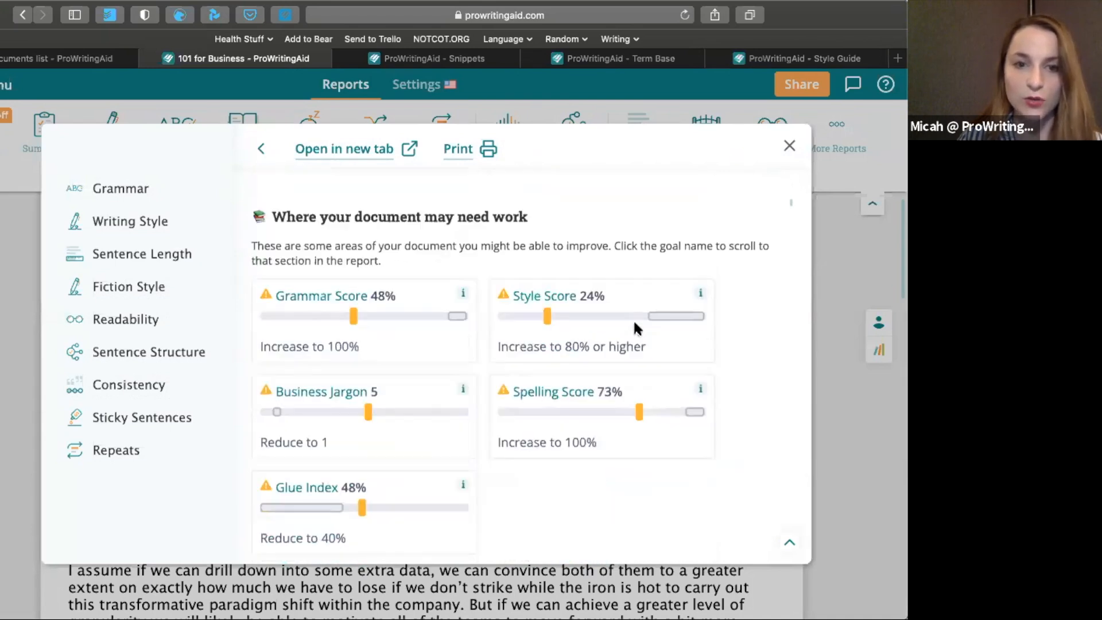
scroll(660, 344, down, 1)
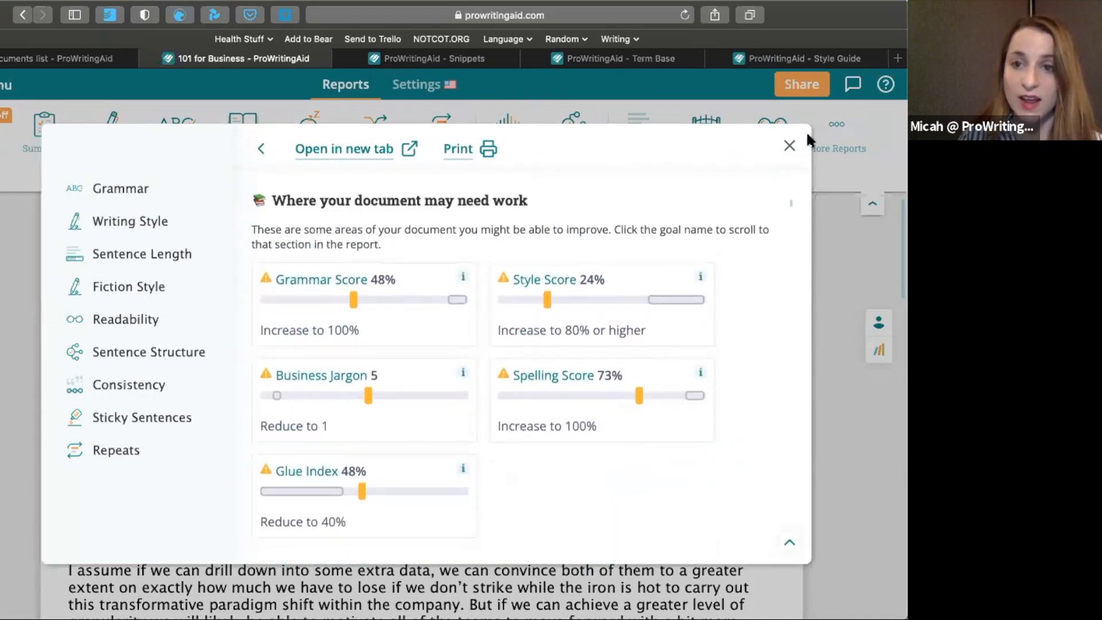
click(791, 147)
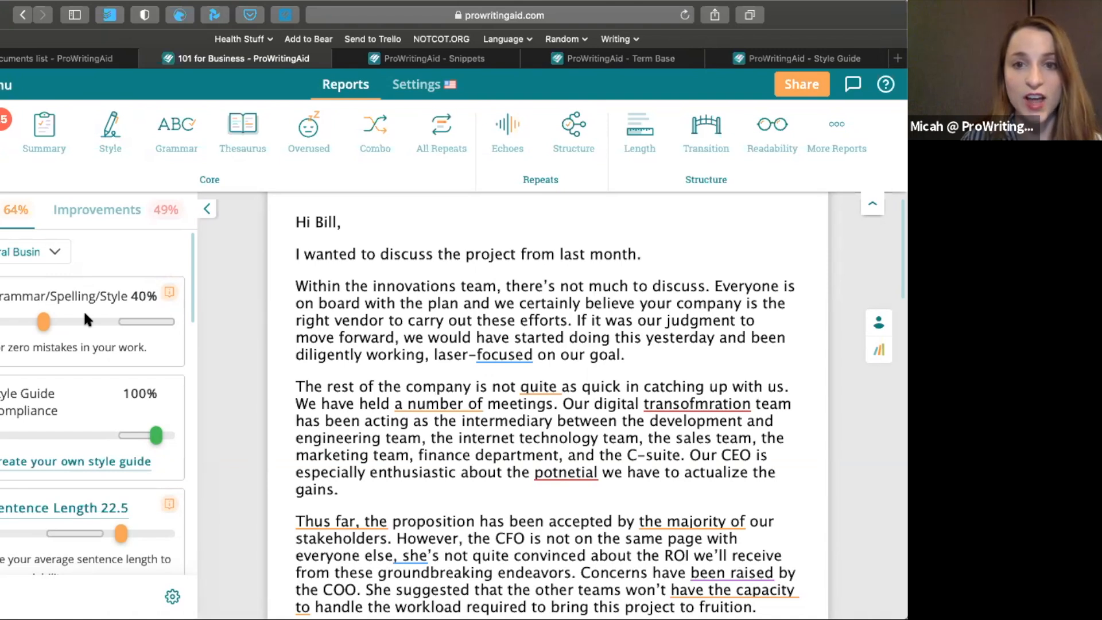
Change the document type to Email (General) and look through the updated goals for sentence length, business jargon and readability
click(55, 252)
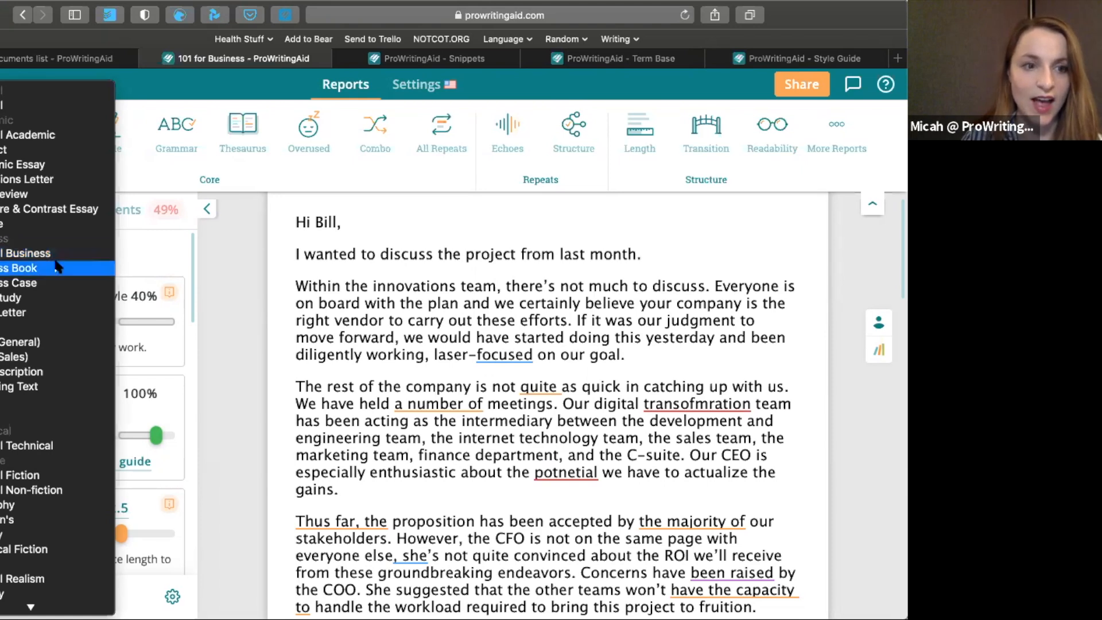
click(55, 342)
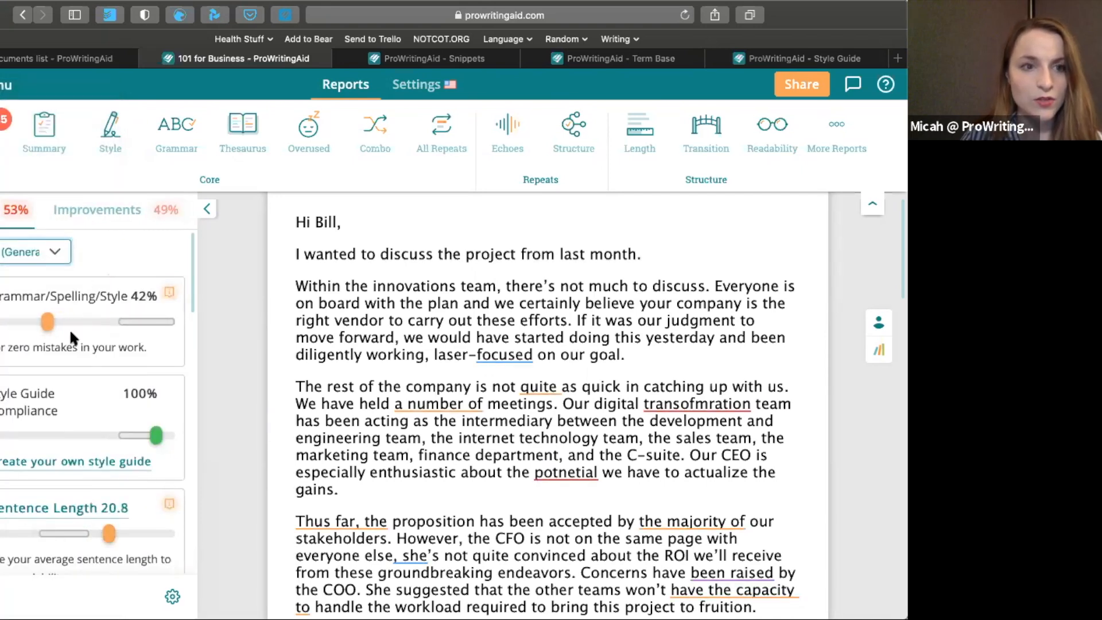
scroll(70, 328, down, 3)
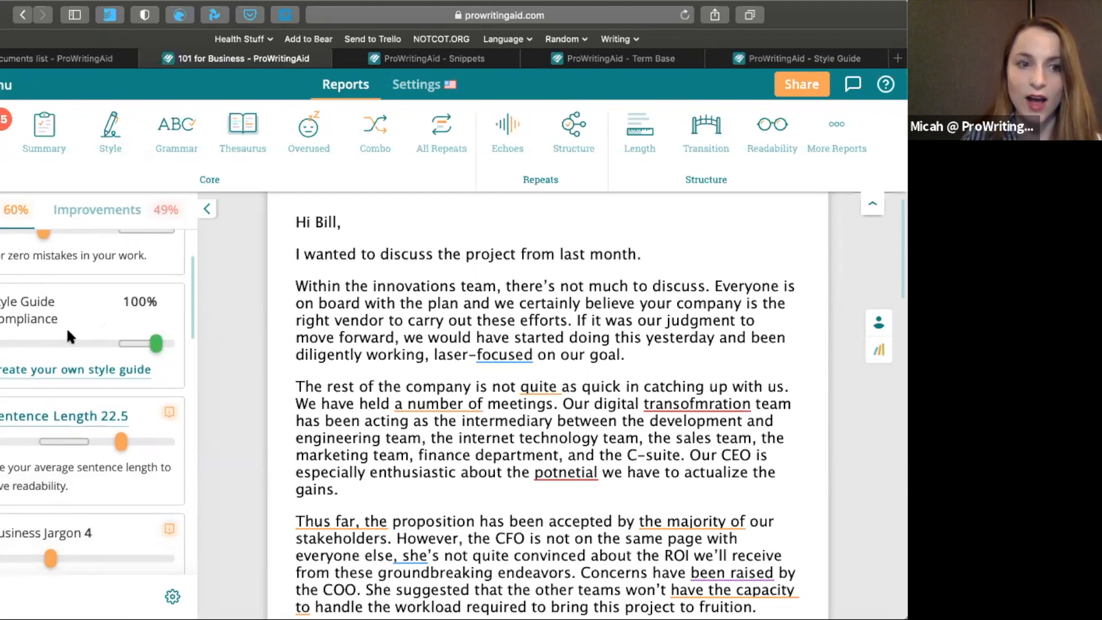
scroll(94, 333, down, 5)
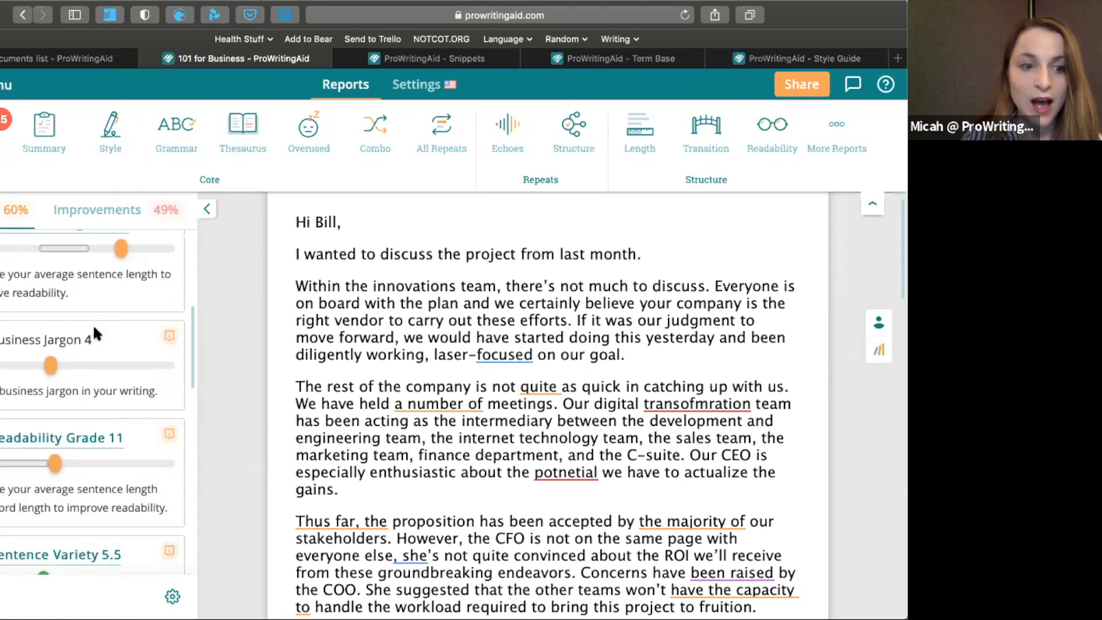
Look through the remaining Email (General) goals, from sentence variety to the glue index, and check the suggested positivity range
scroll(94, 330, down, 4)
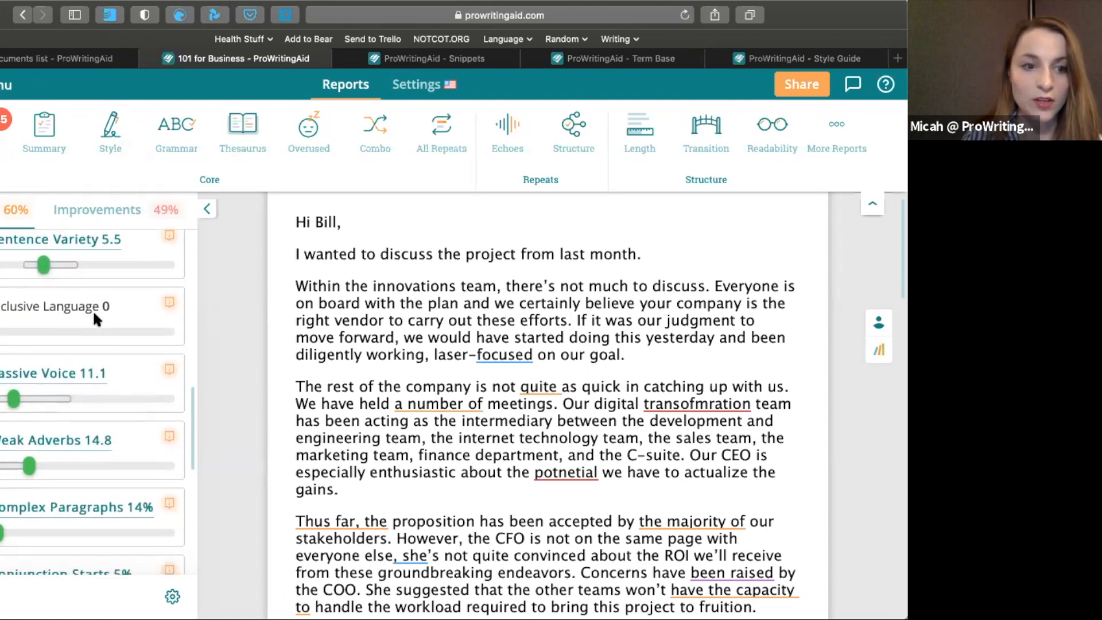
scroll(66, 405, down, 5)
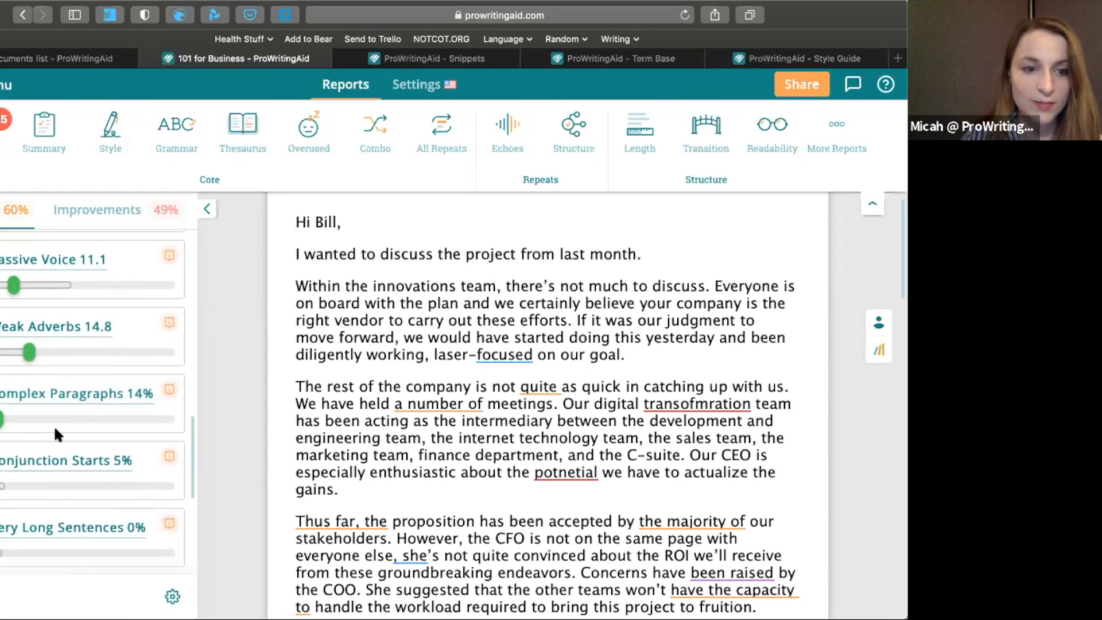
scroll(60, 426, down, 3)
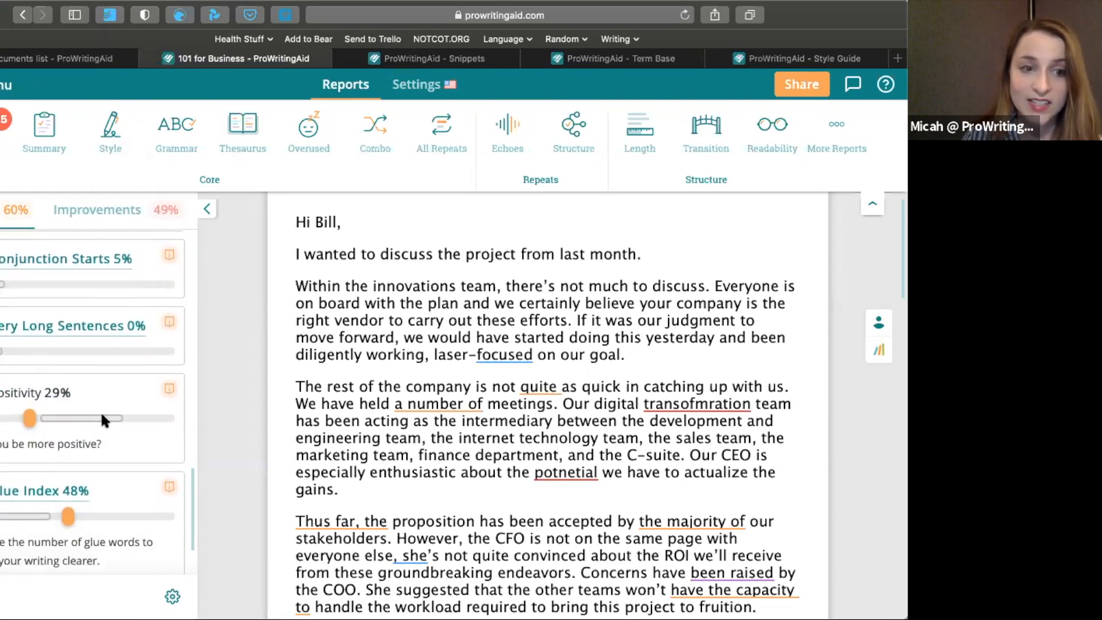
mouse_move(118, 419)
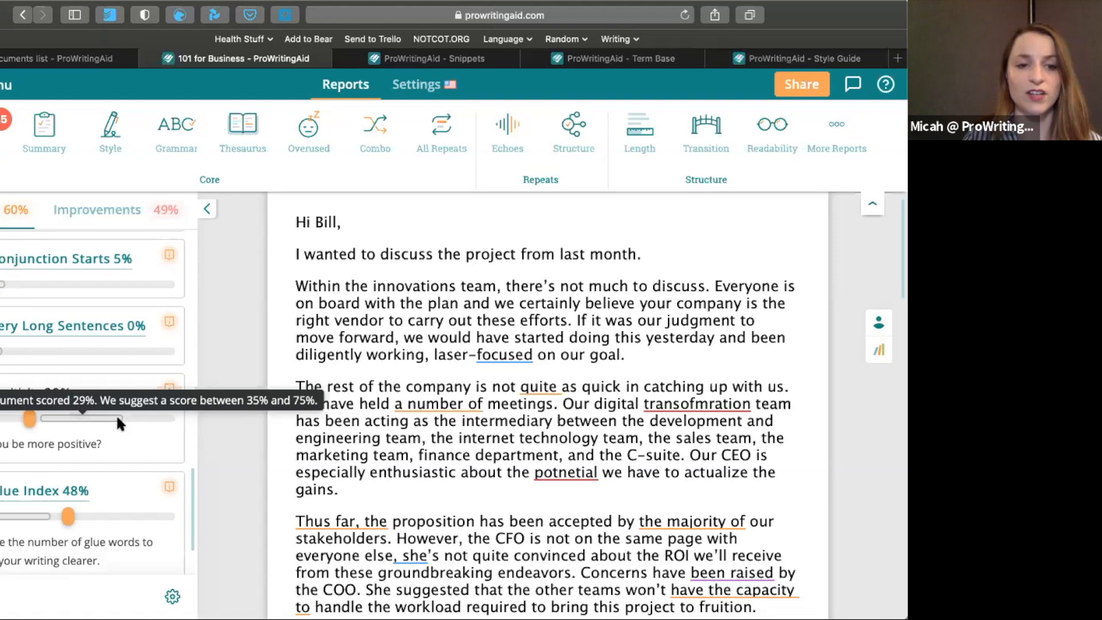
scroll(87, 436, up, 5)
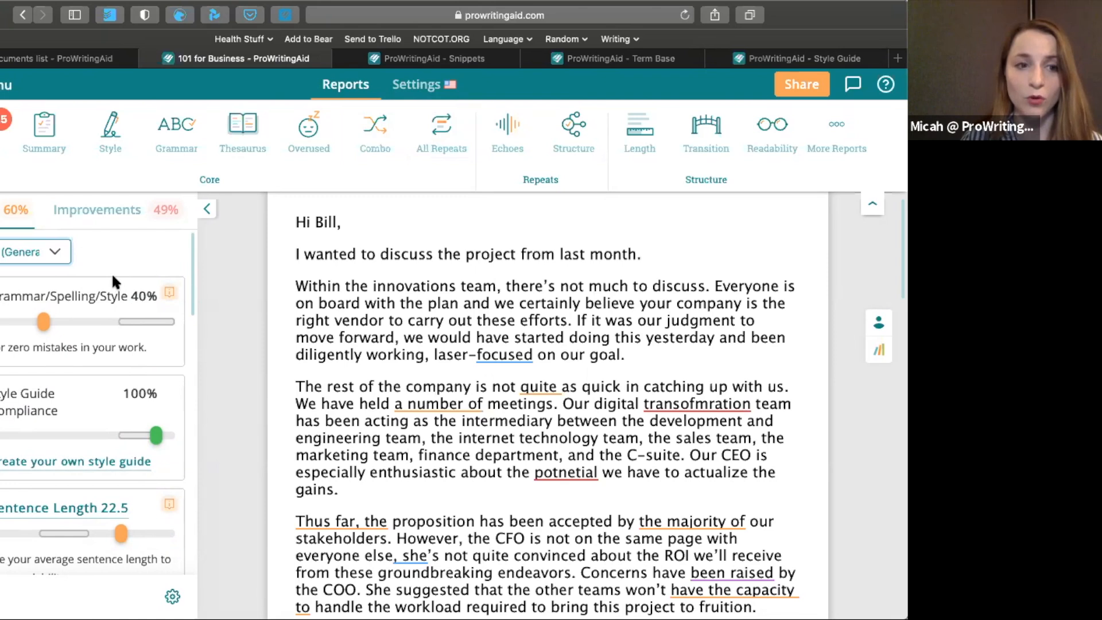
Try the General Technical document type, look through its goals, and return the type to Email (General)
click(55, 254)
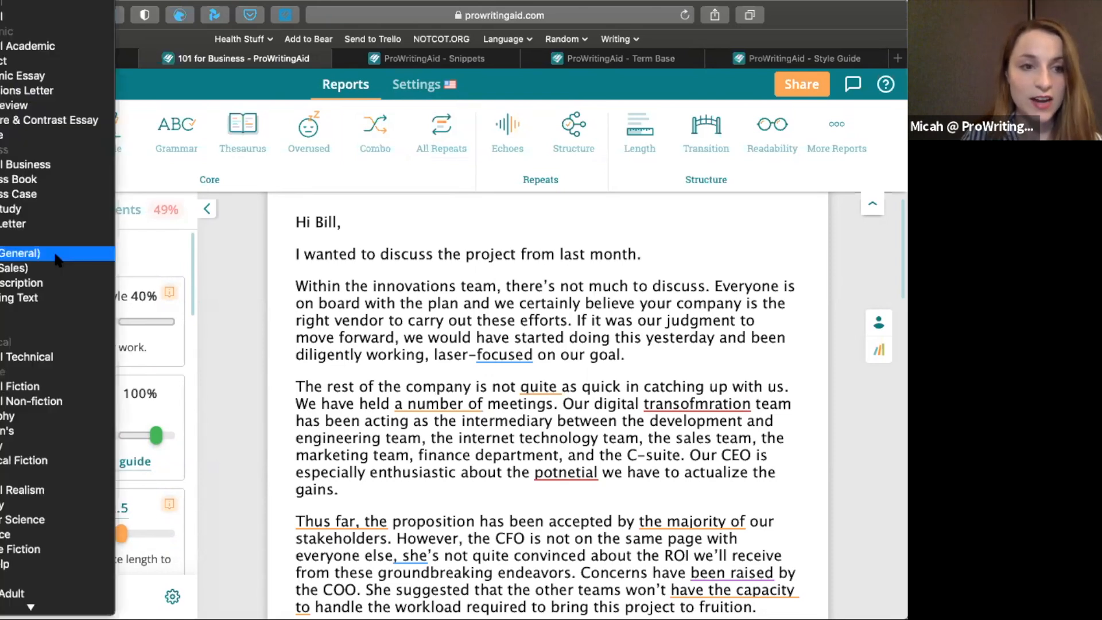
click(36, 360)
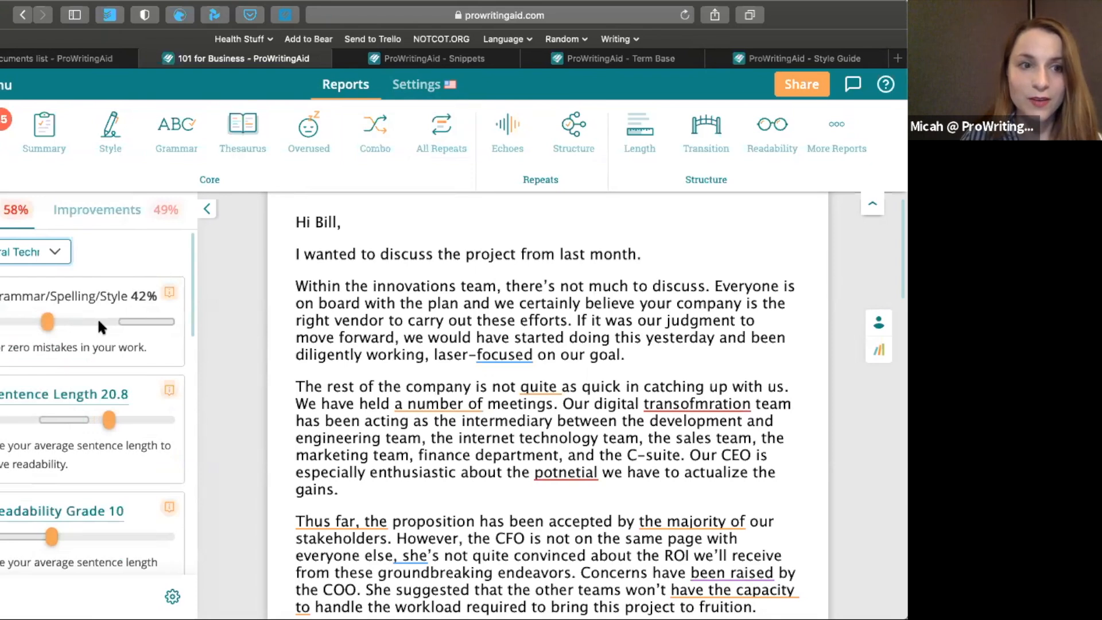
scroll(99, 325, down, 1)
scroll(98, 318, up, 1)
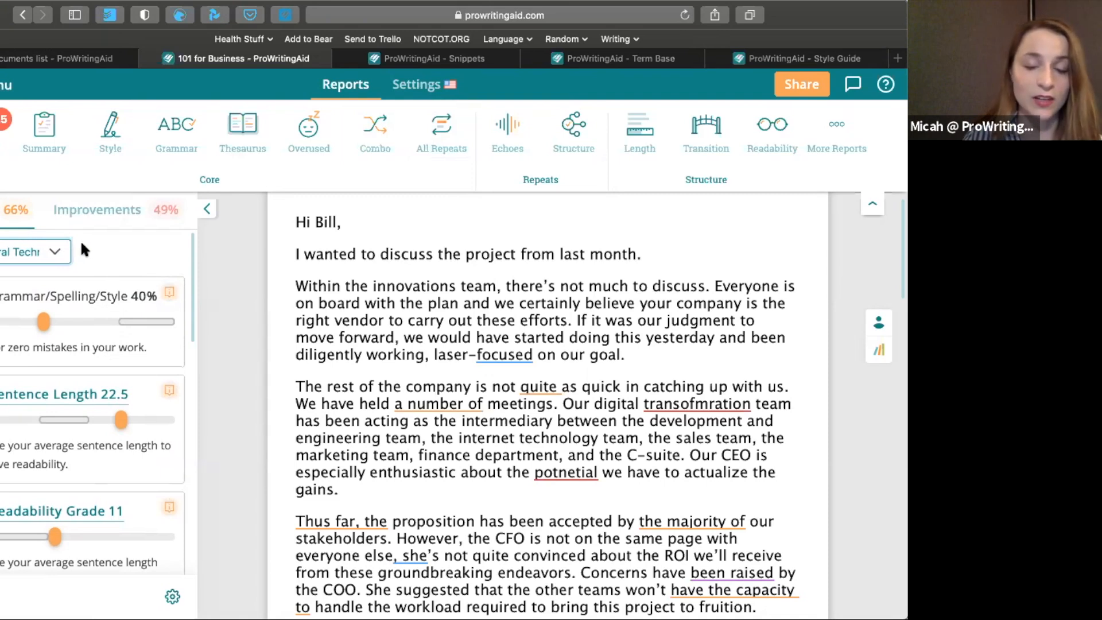
click(41, 247)
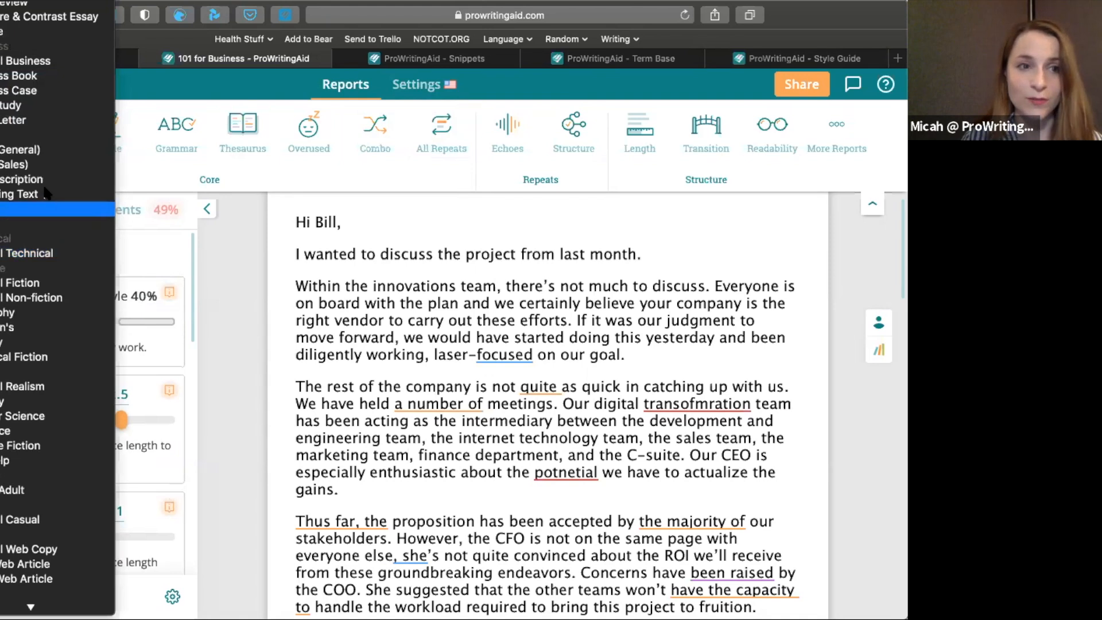
click(46, 154)
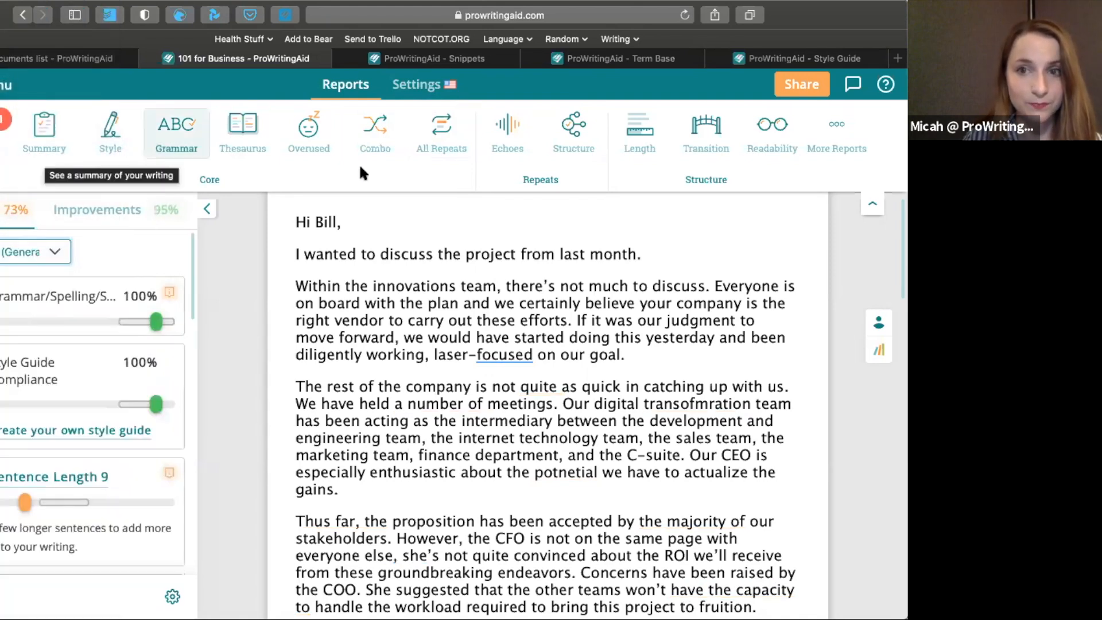
click(842, 129)
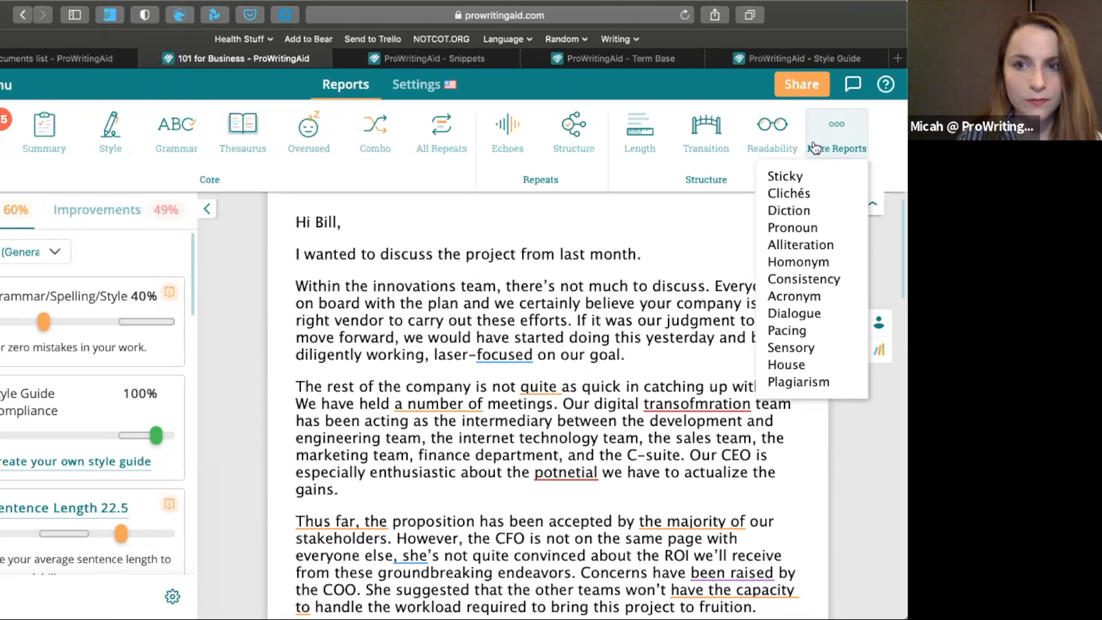
click(645, 255)
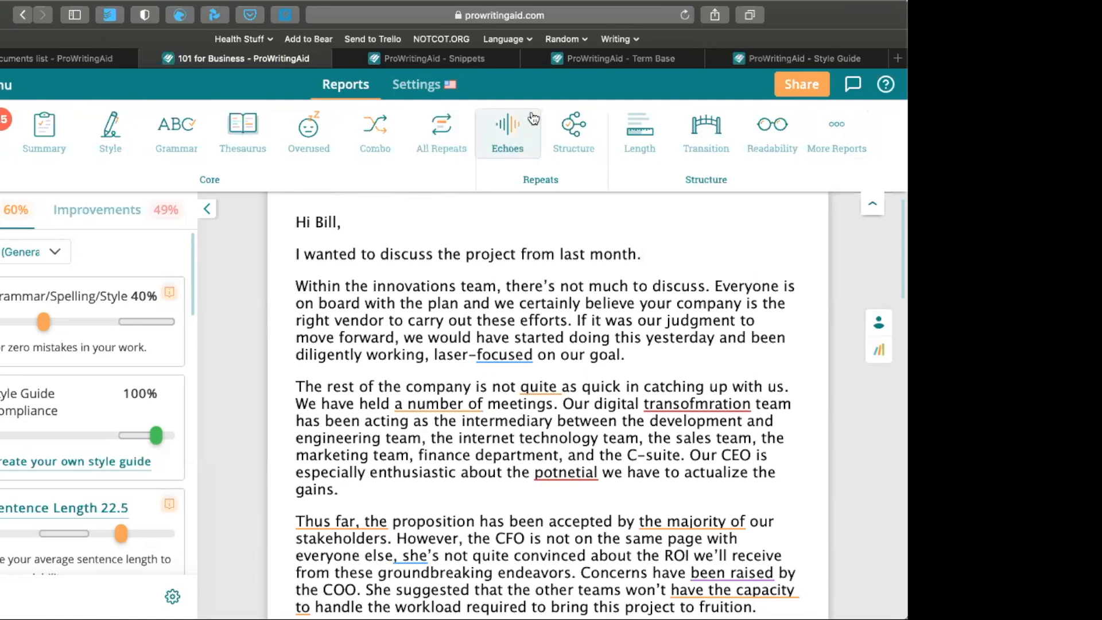
Switch to the Snippets page and open the Work Telephone Number snippet under Work Contact Details
click(461, 58)
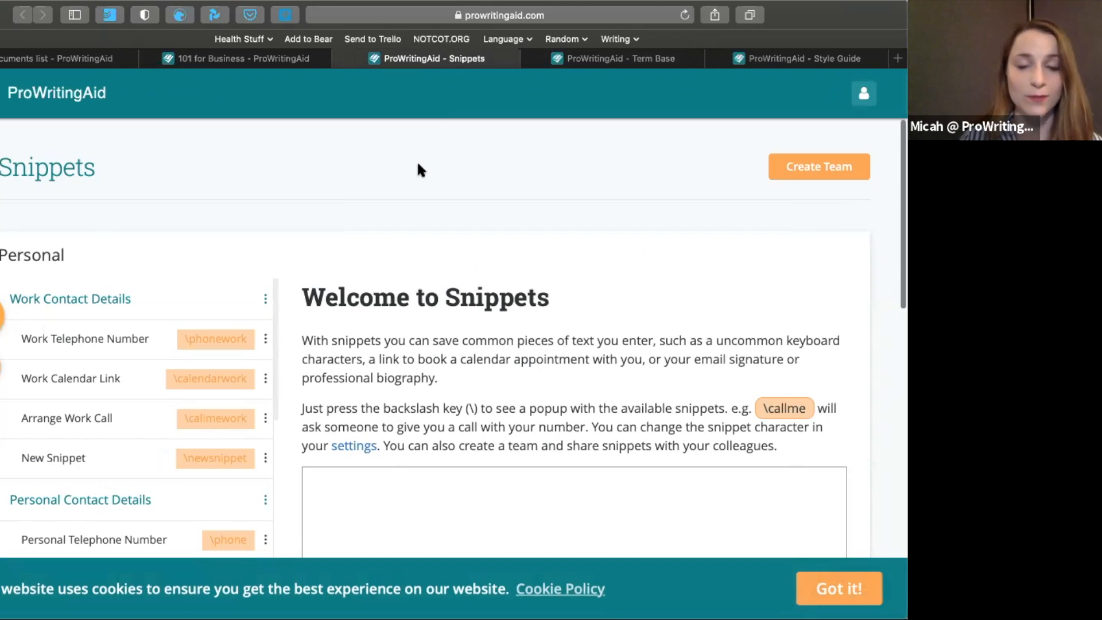
scroll(419, 165, down, 2)
scroll(418, 164, up, 1)
scroll(417, 160, down, 5)
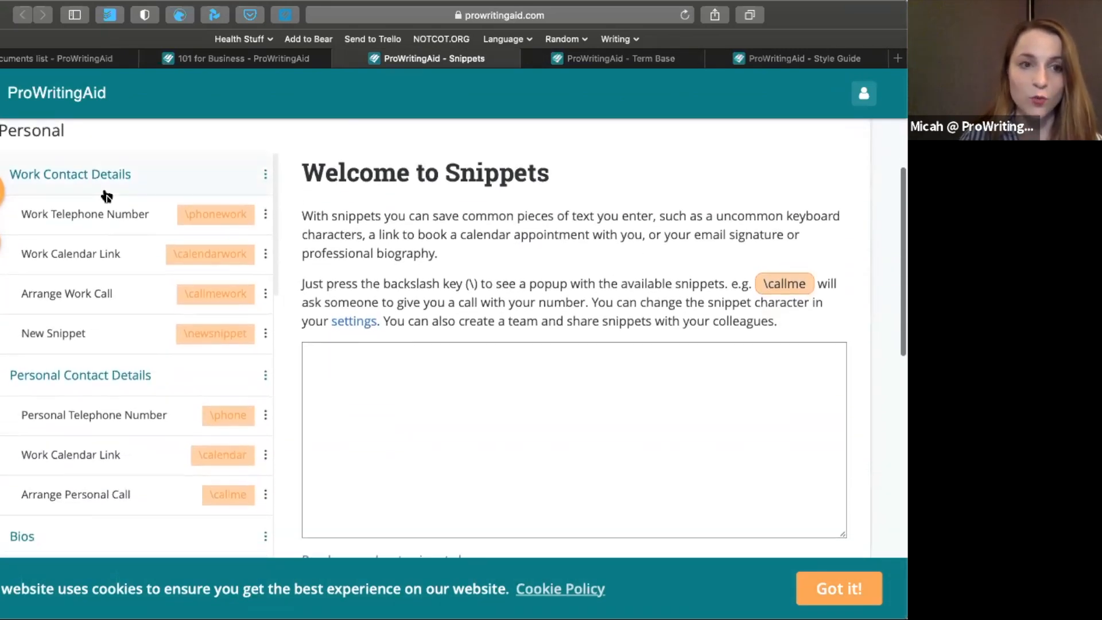
click(86, 222)
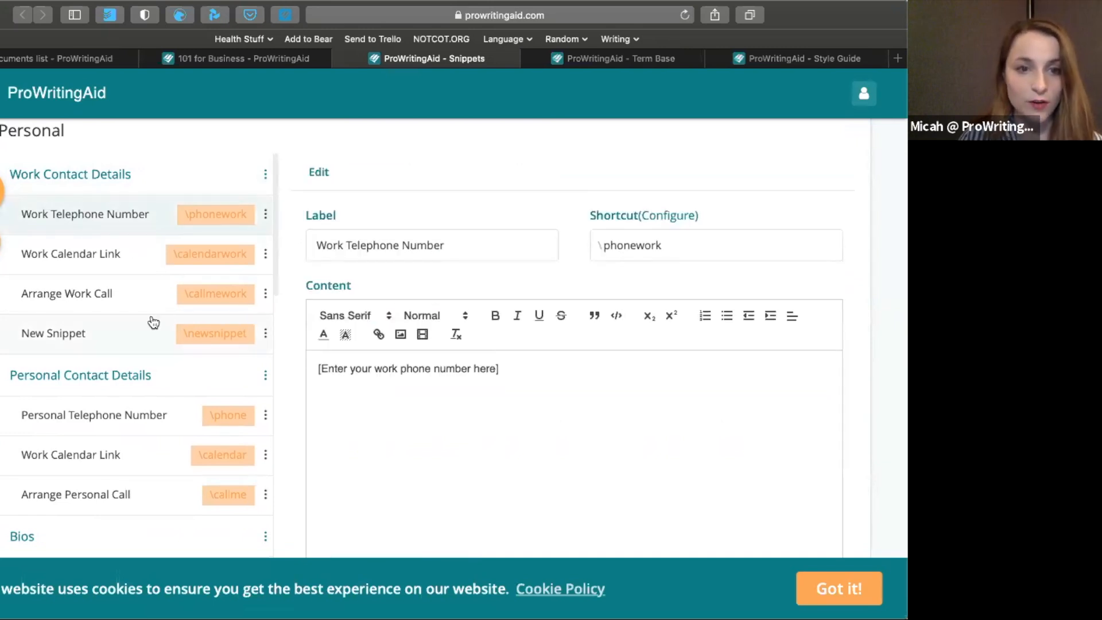
Browse the personal snippets to None Keyboard Characters and open the Degree symbol snippet
scroll(146, 321, down, 3)
scroll(146, 321, down, 4)
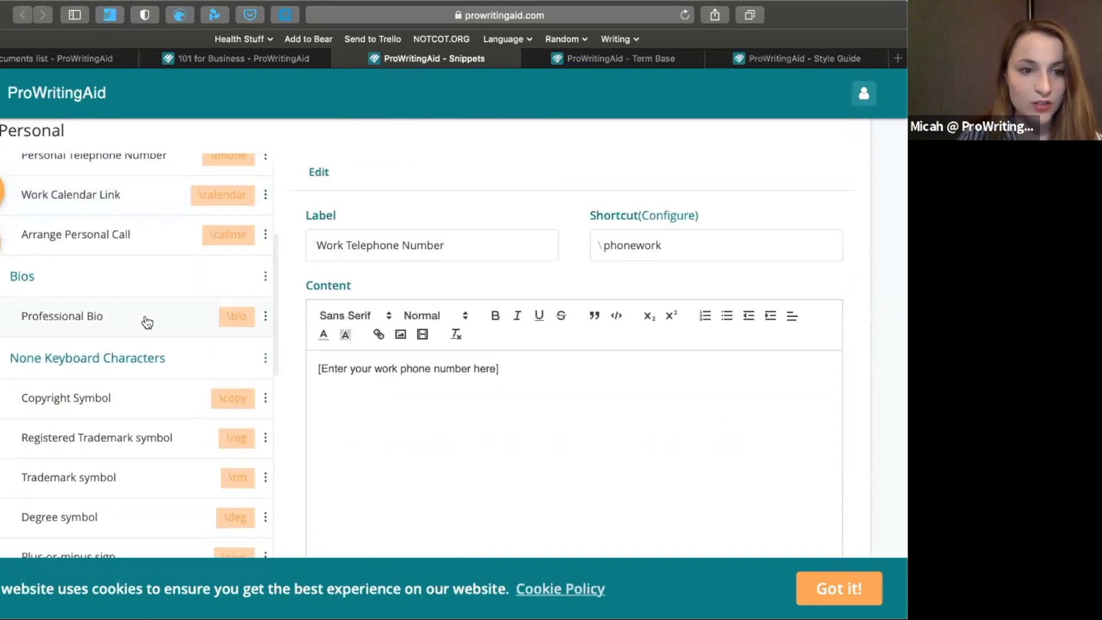
scroll(132, 303, down, 2)
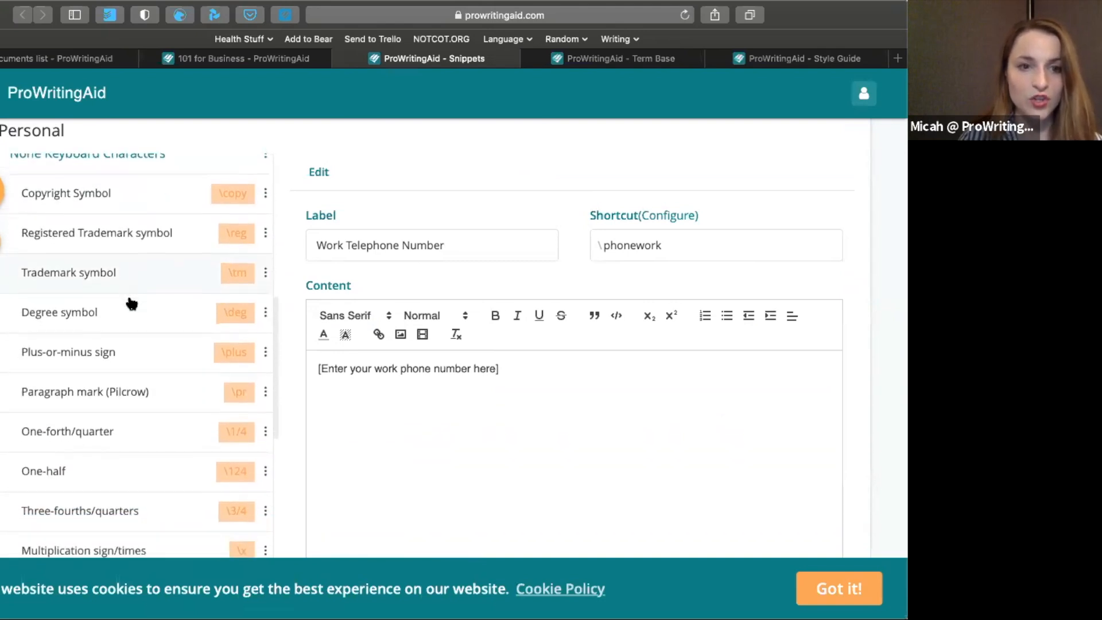
click(92, 313)
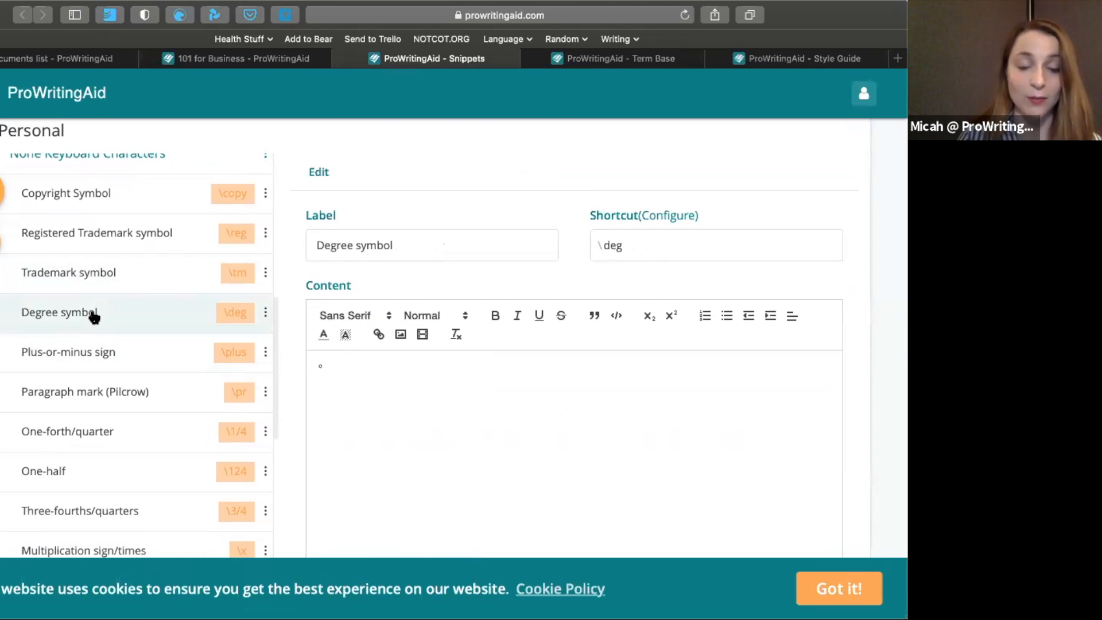
Look through the symbol snippets and open the Company Address snippet in the PWA team's snippets
scroll(91, 313, down, 5)
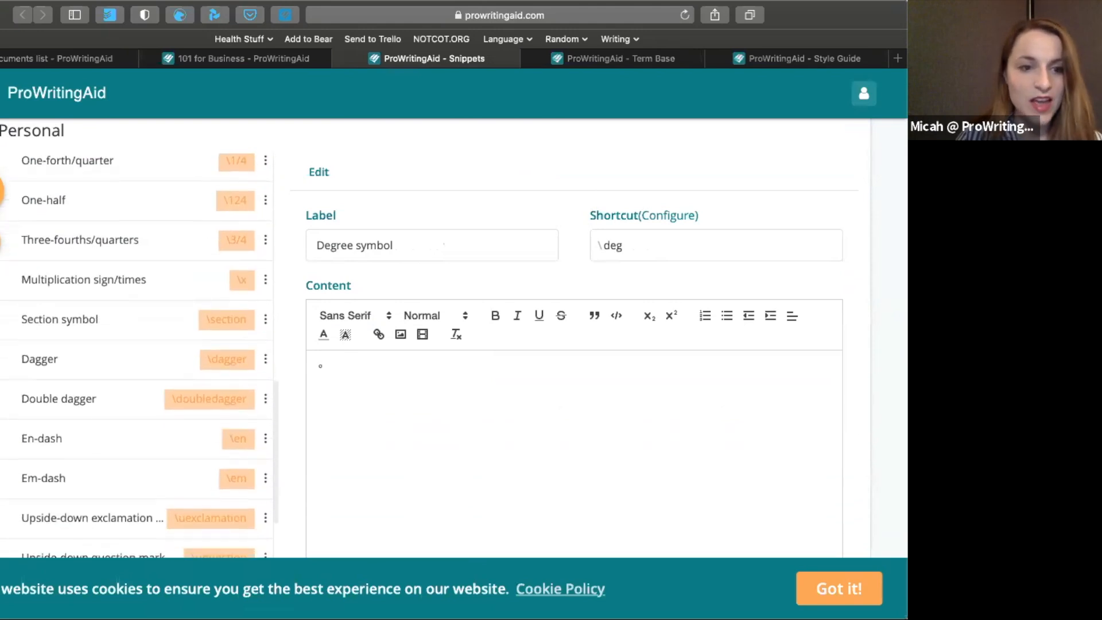
scroll(436, 339, down, 4)
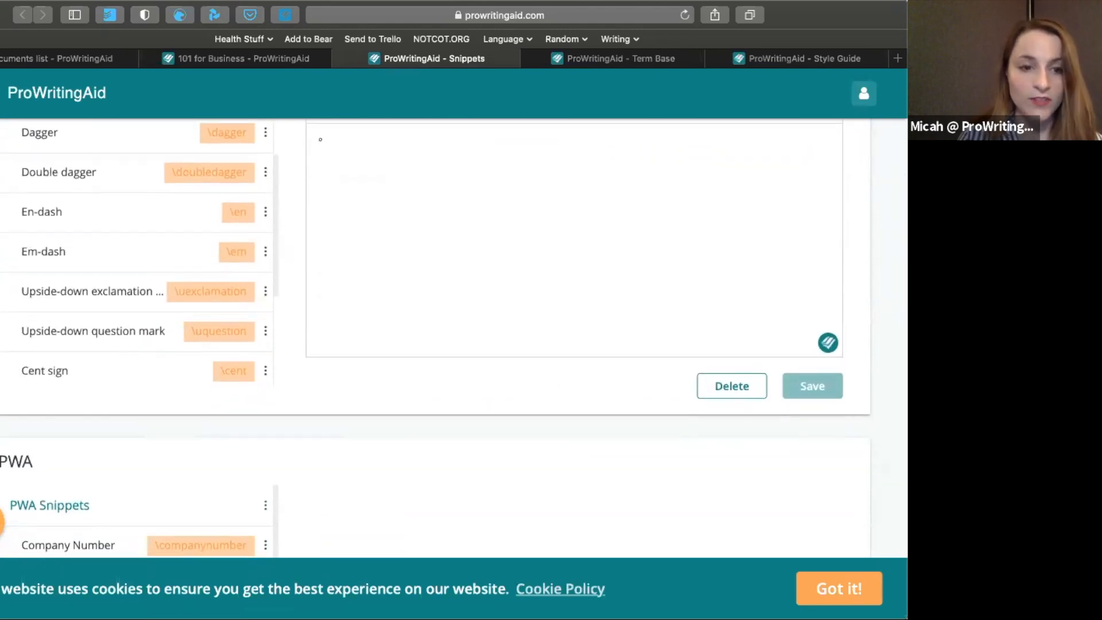
scroll(436, 339, down, 3)
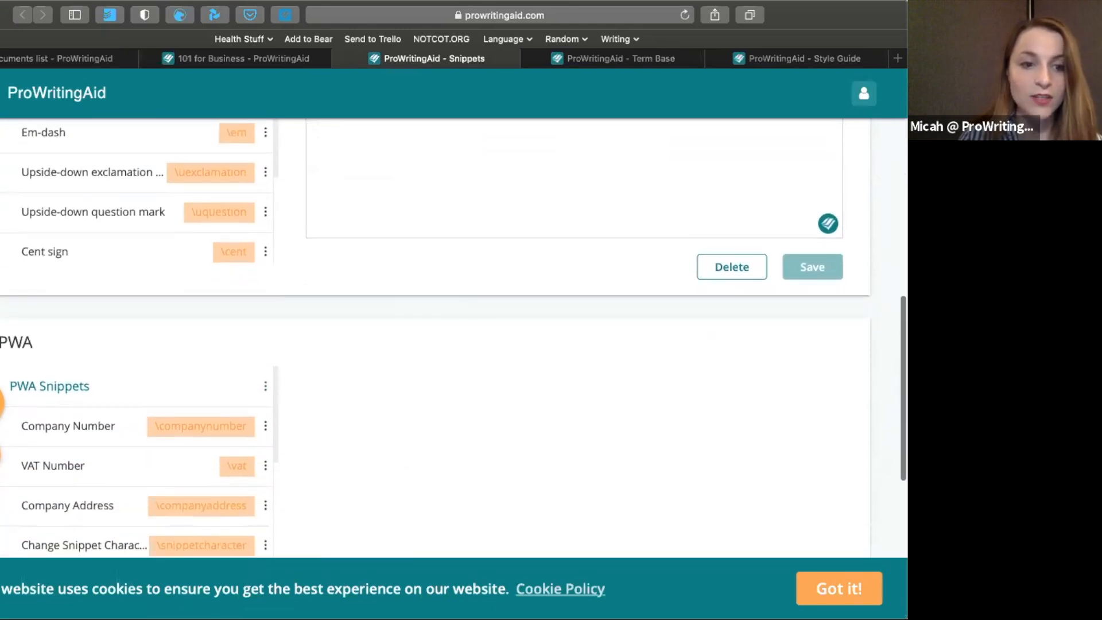
scroll(437, 339, down, 1)
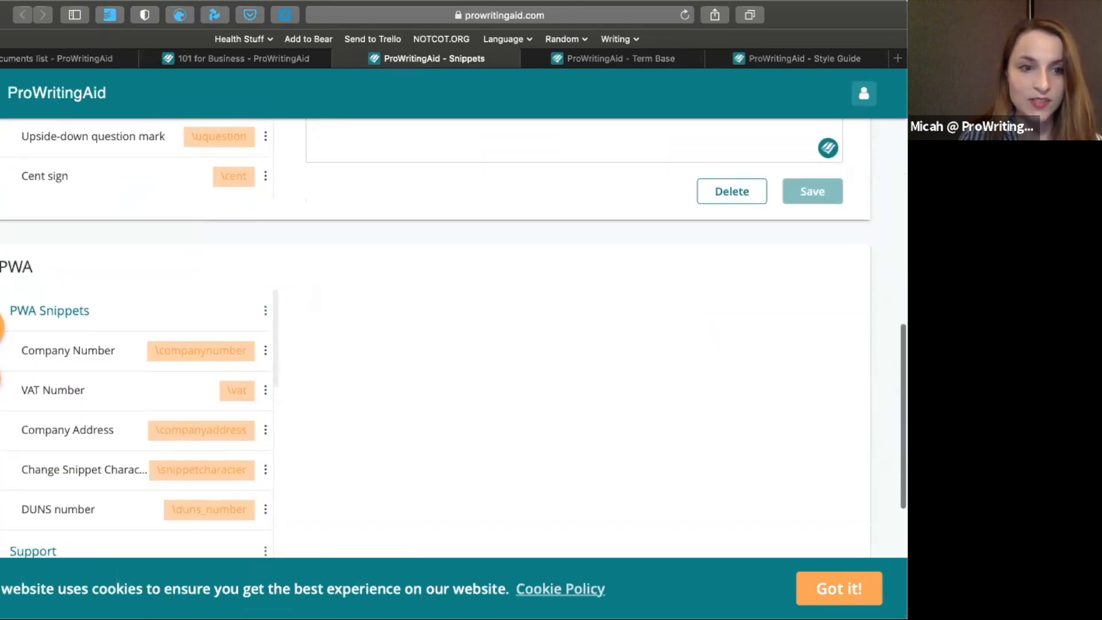
click(56, 438)
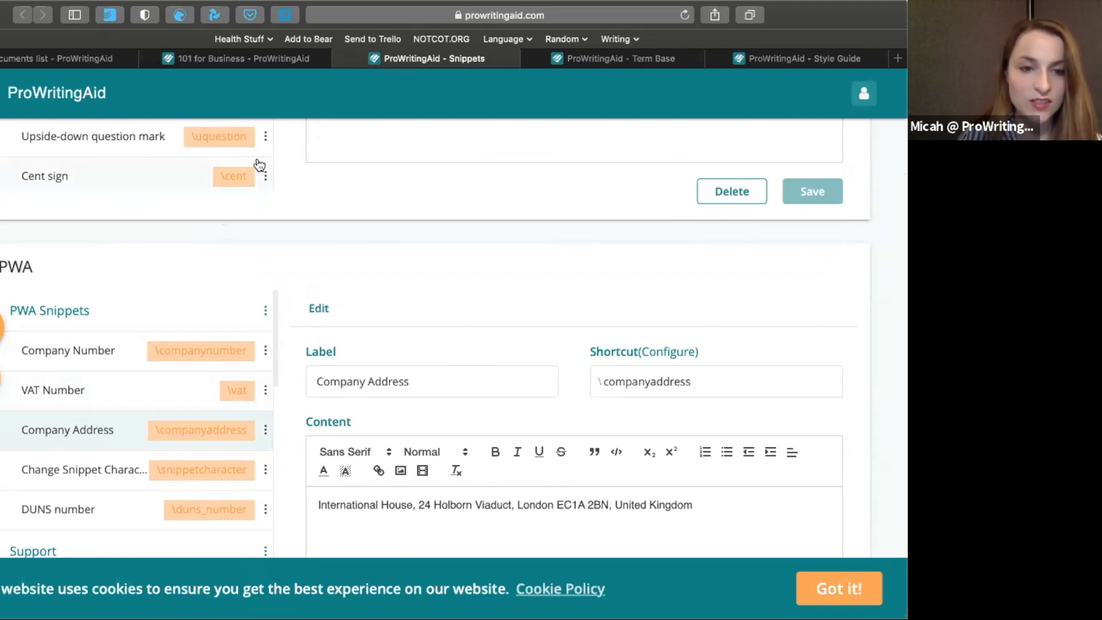
Return to the personal snippets, open the One-half snippet, and examine its shortcut and content
scroll(256, 221, up, 10)
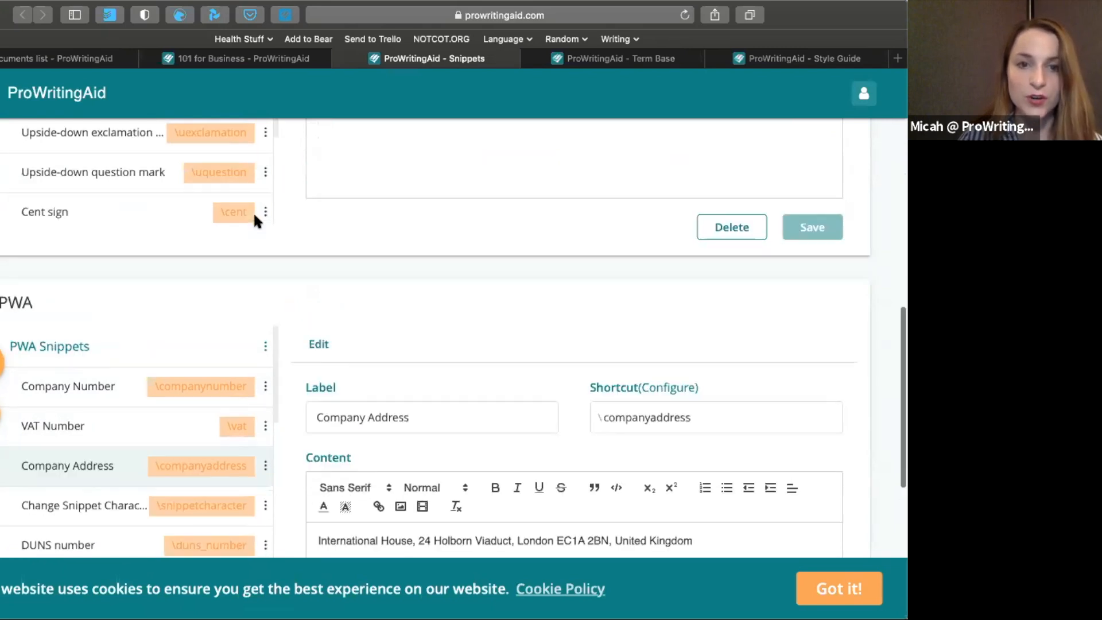
click(117, 207)
scroll(468, 264, up, 5)
scroll(470, 258, up, 2)
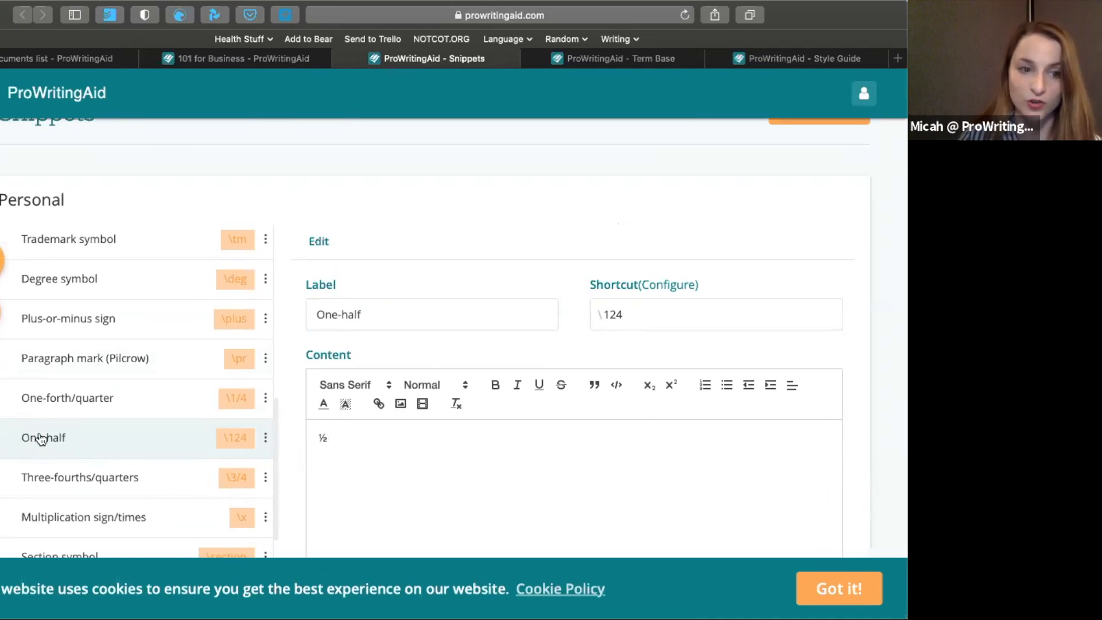
click(686, 309)
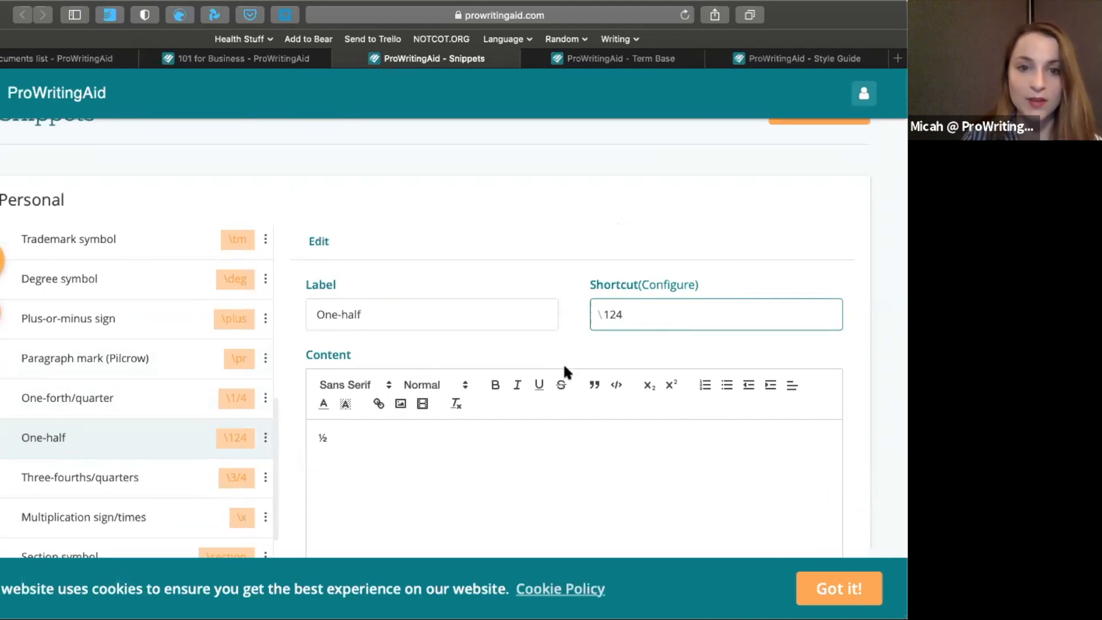
scroll(411, 435, down, 3)
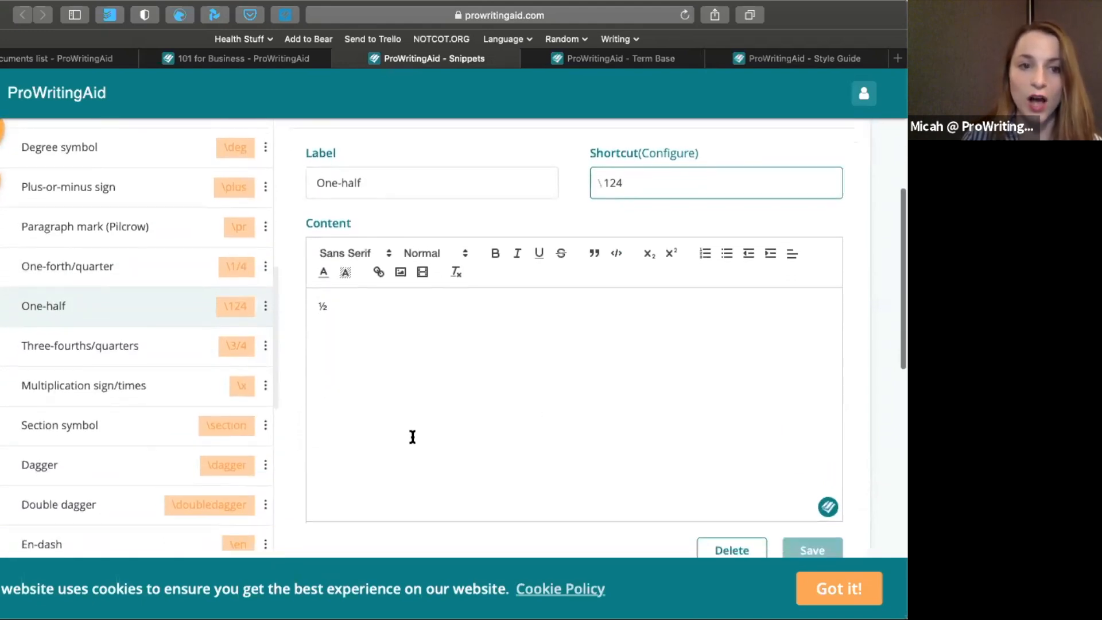
click(434, 325)
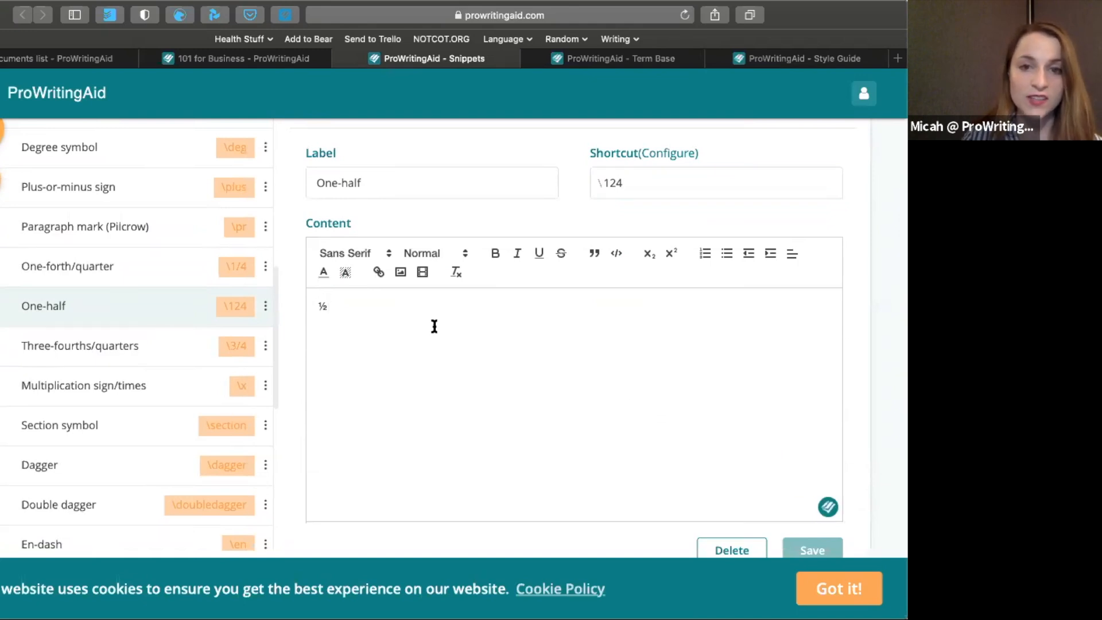
click(421, 379)
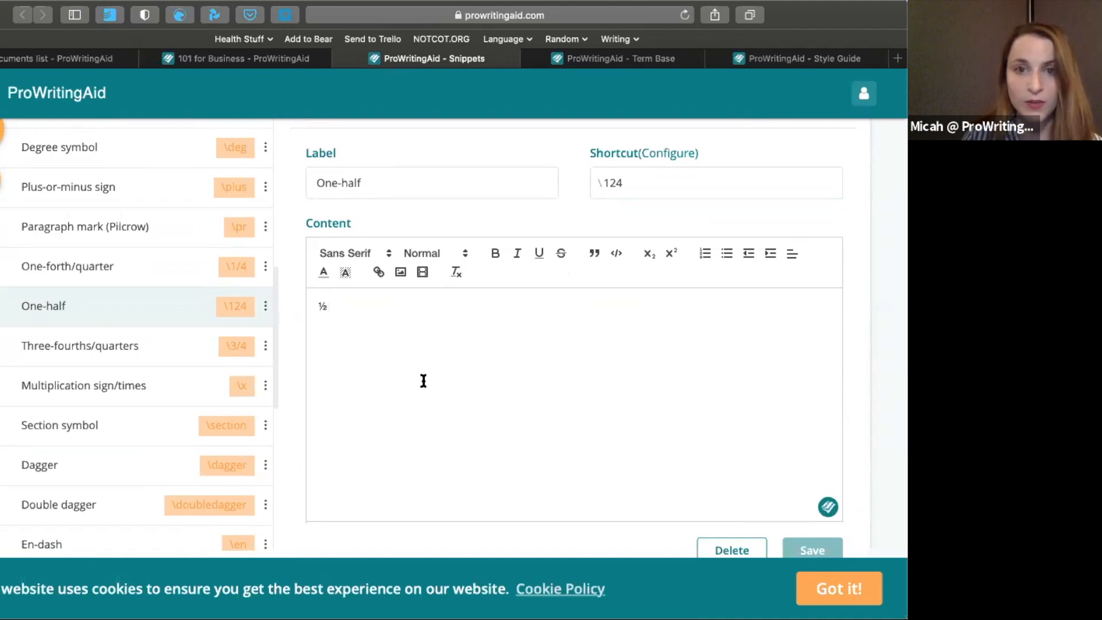
Return to the 101 for Business document and insert the Company Address snippet on the blank line above the greeting
click(281, 59)
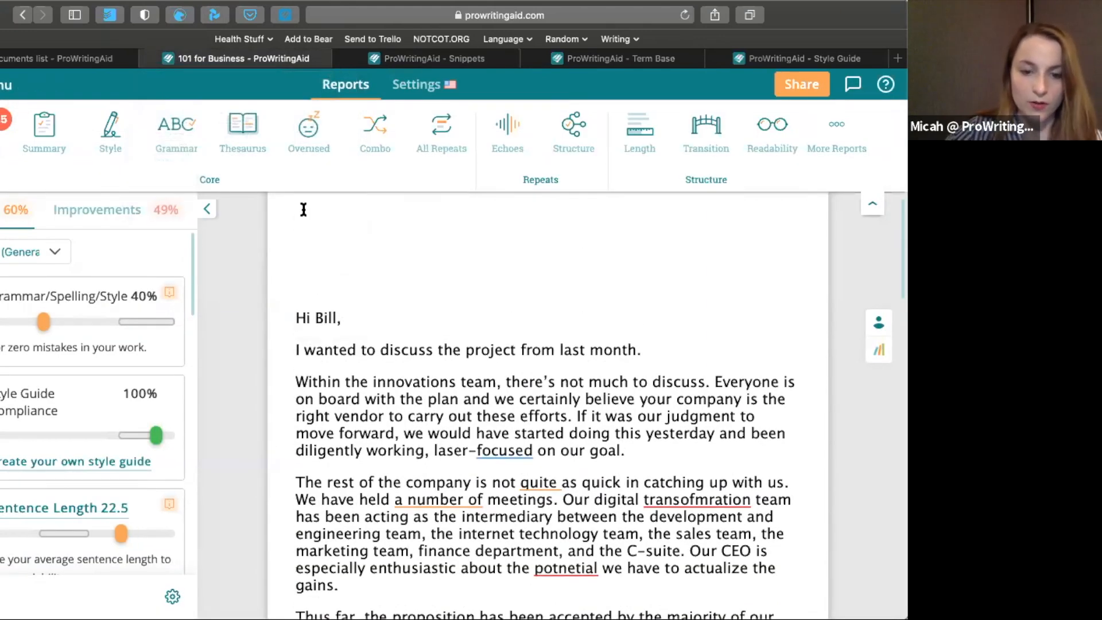
click(303, 209)
text(\)
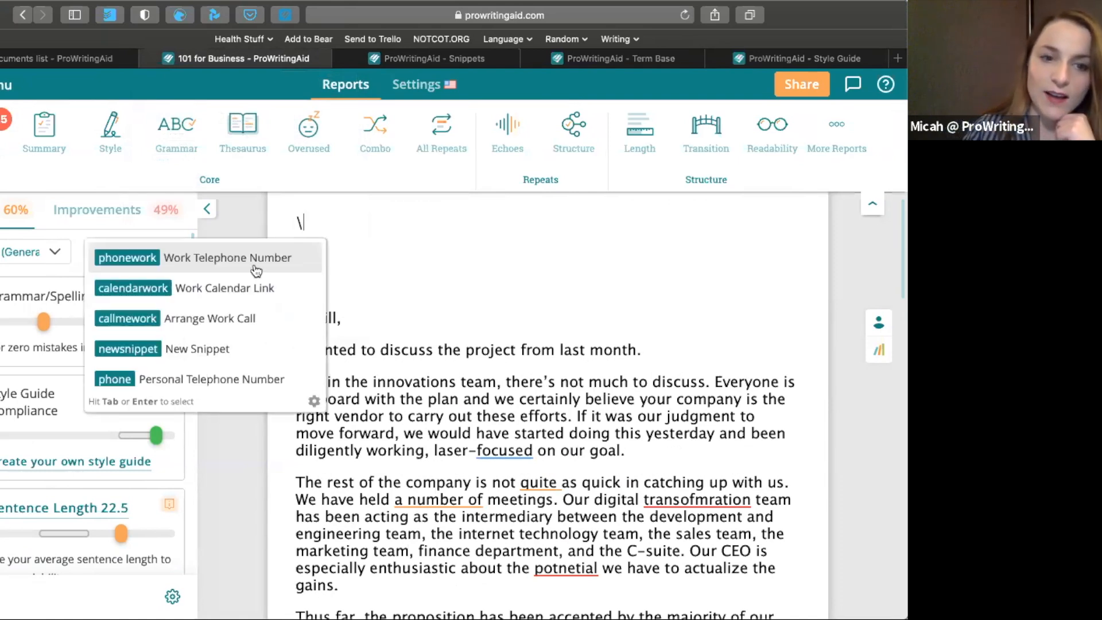
text(compan)
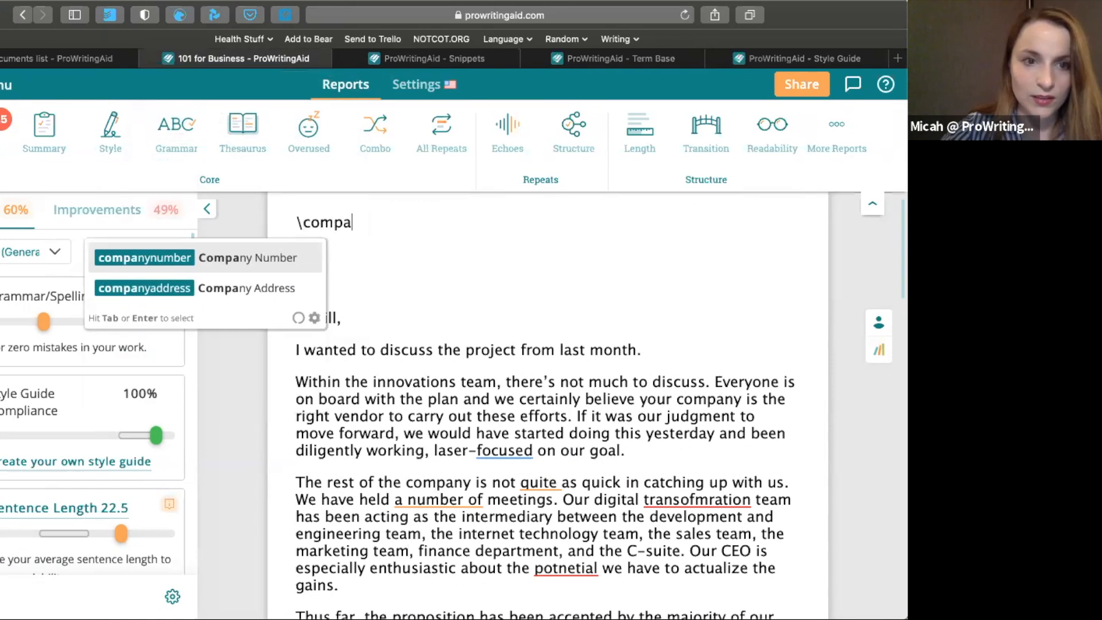
click(224, 292)
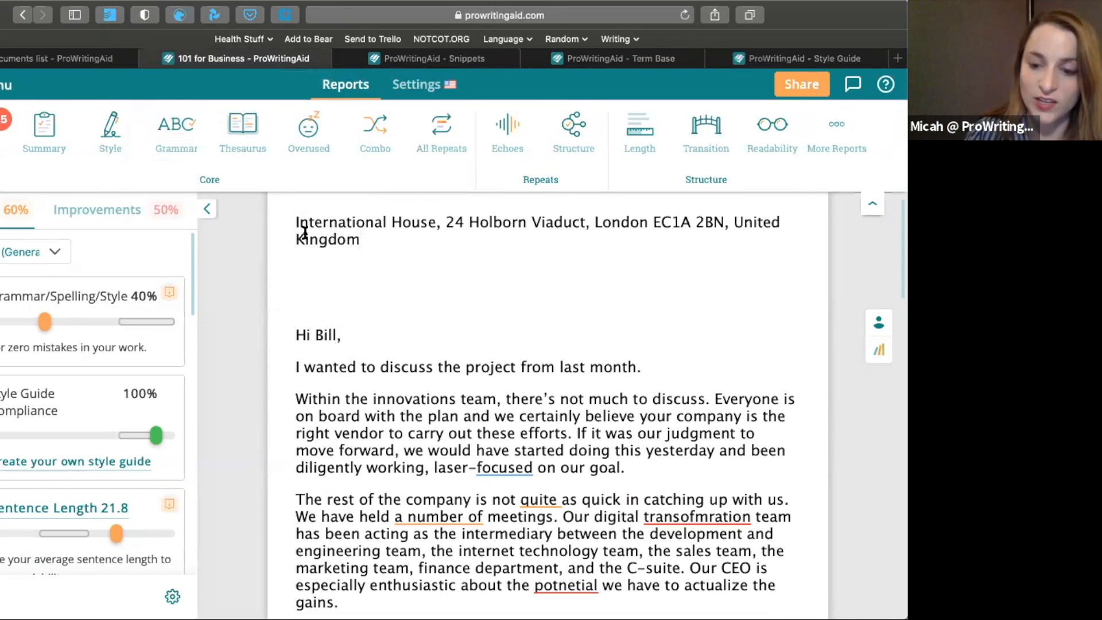
Look up "support" among the snippets and insert the Contact snippet on a new line below the company address
key(Return)
text(\)
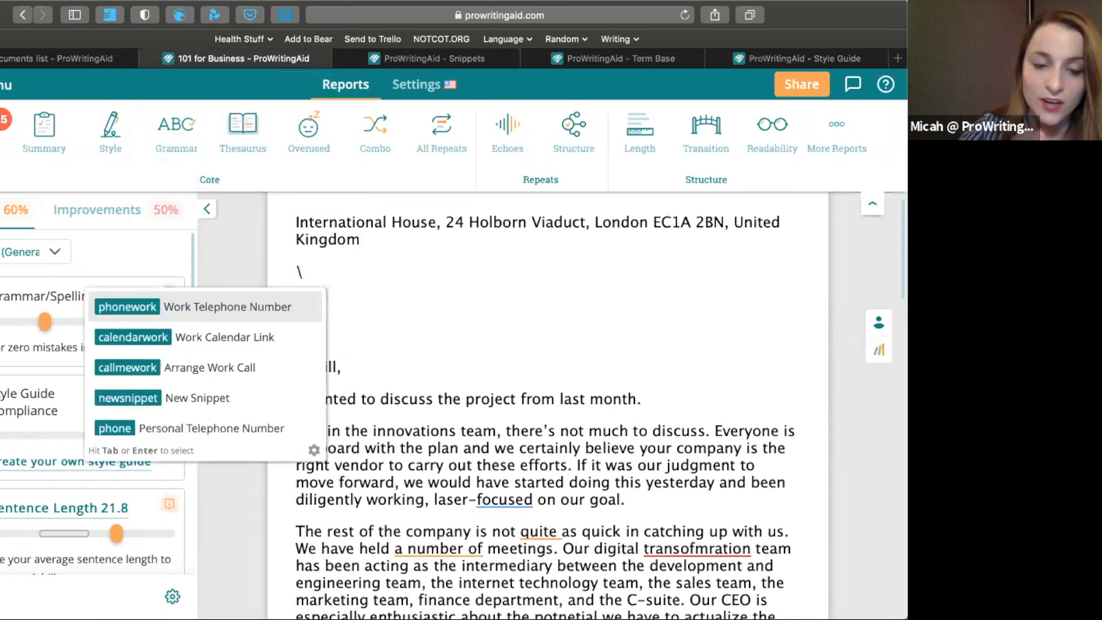
text(support)
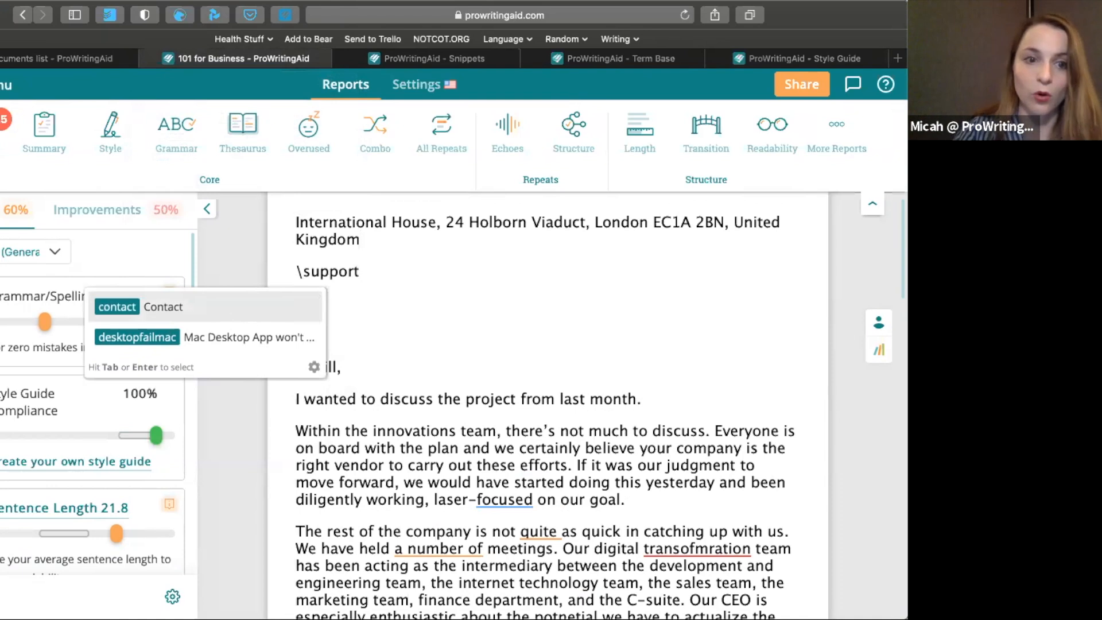
click(219, 313)
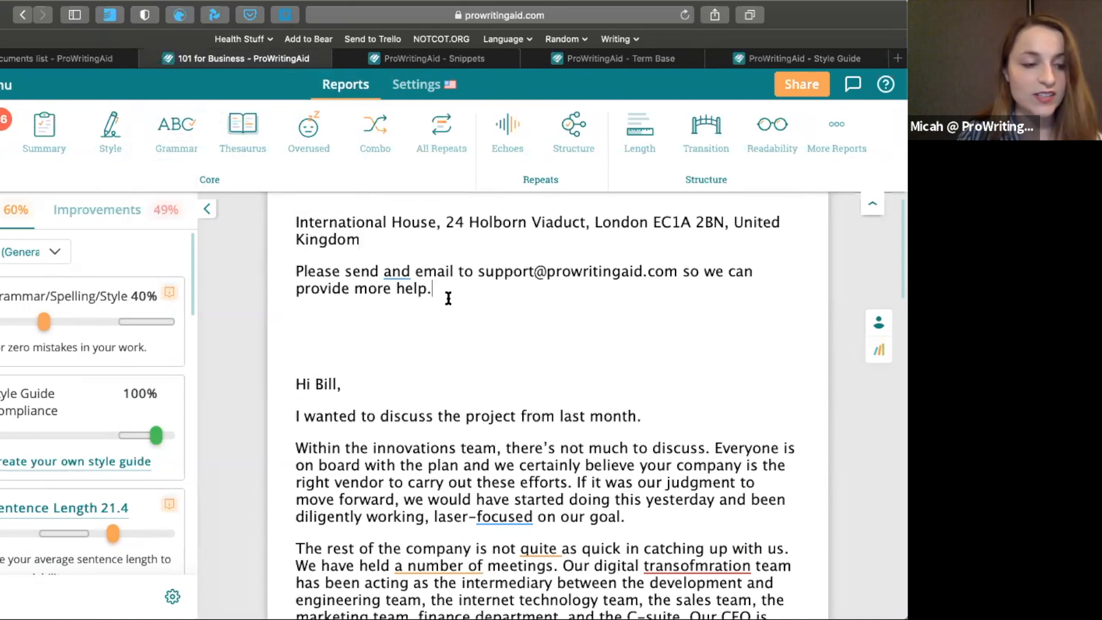
Delete the inserted company address and contact text above the greeting
drag(461, 293, 288, 216)
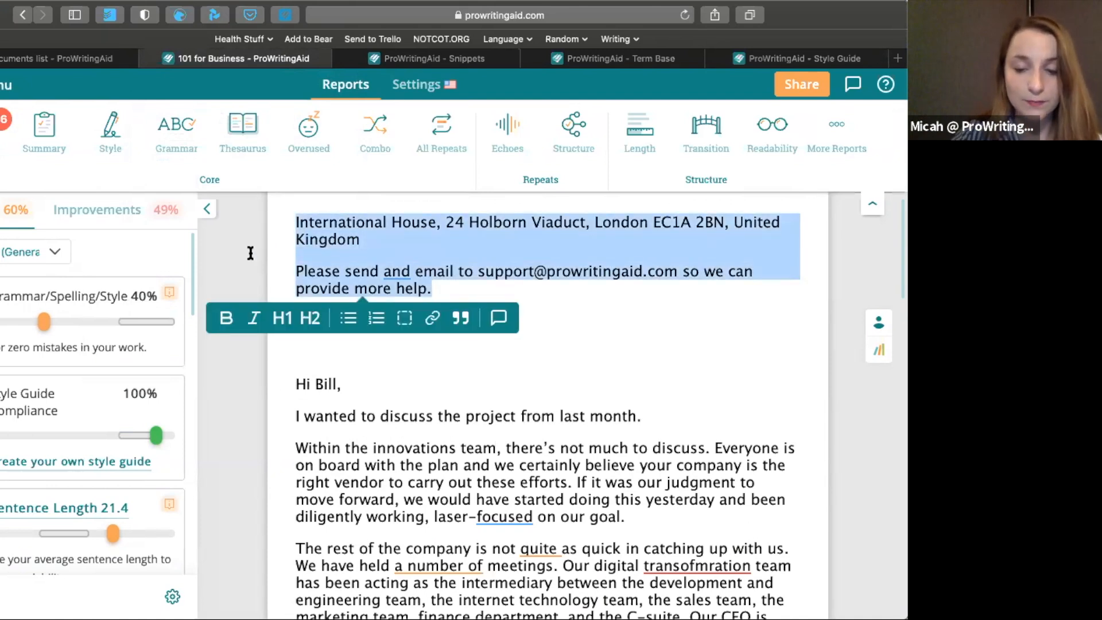
key(BackSpace)
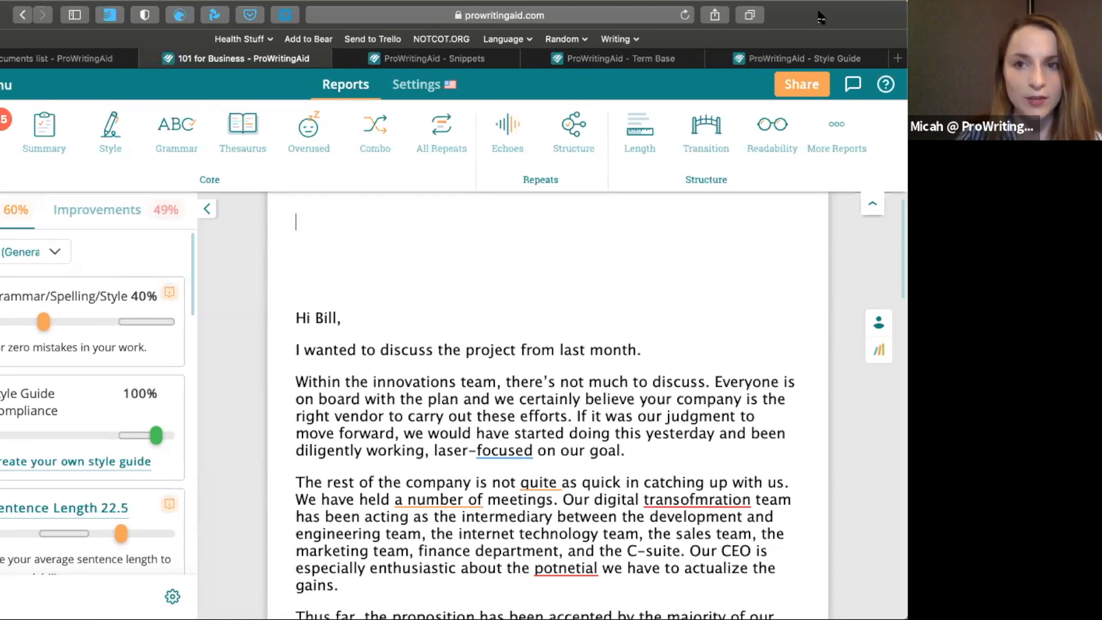
Open the ProWritingAid for Business rule in the personal style guide and examine its match, replacement and message
mouse_move(746, 68)
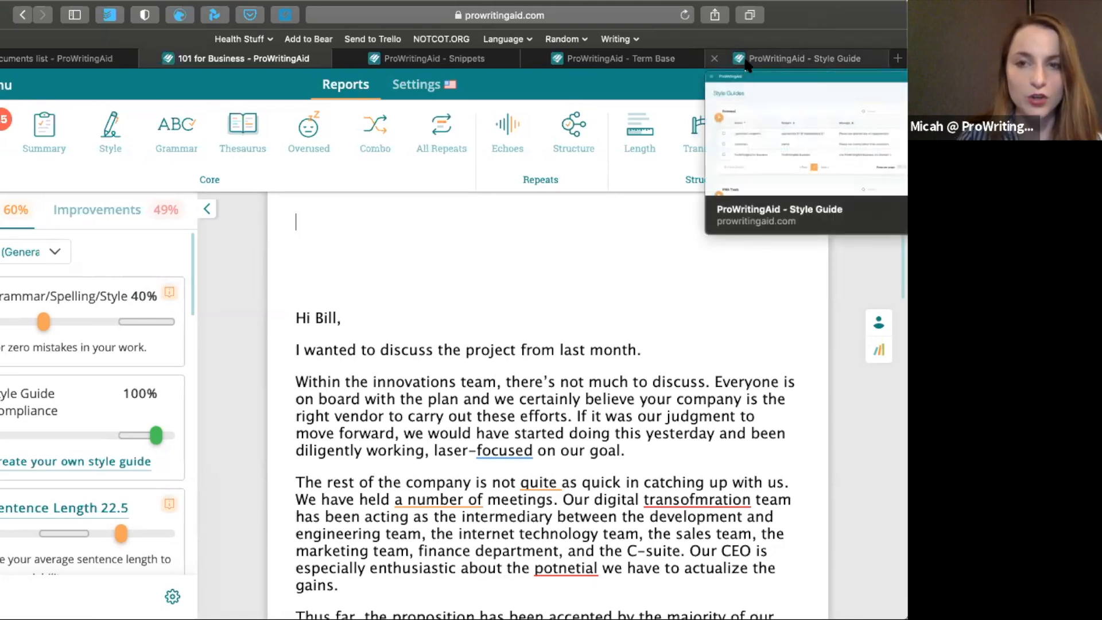
click(747, 64)
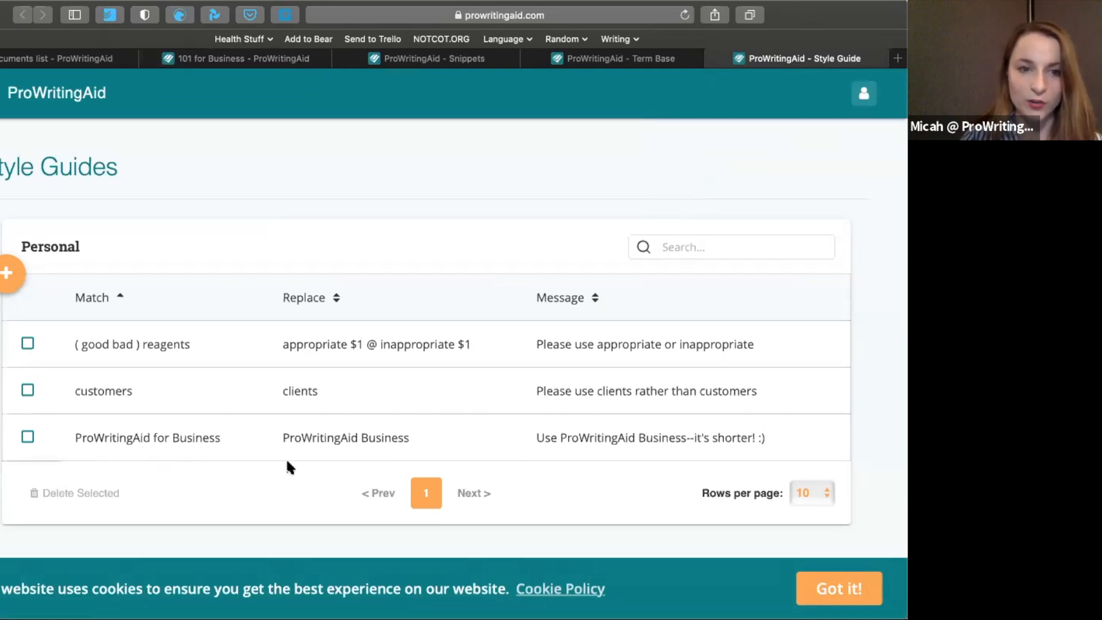
click(250, 445)
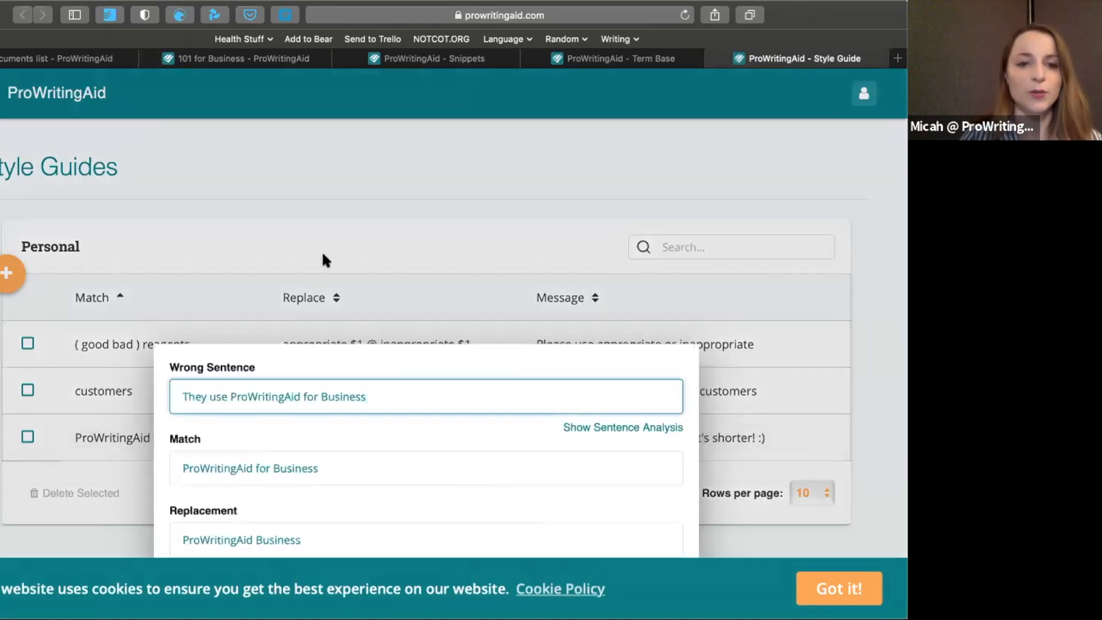
scroll(322, 258, down, 3)
scroll(322, 259, down, 2)
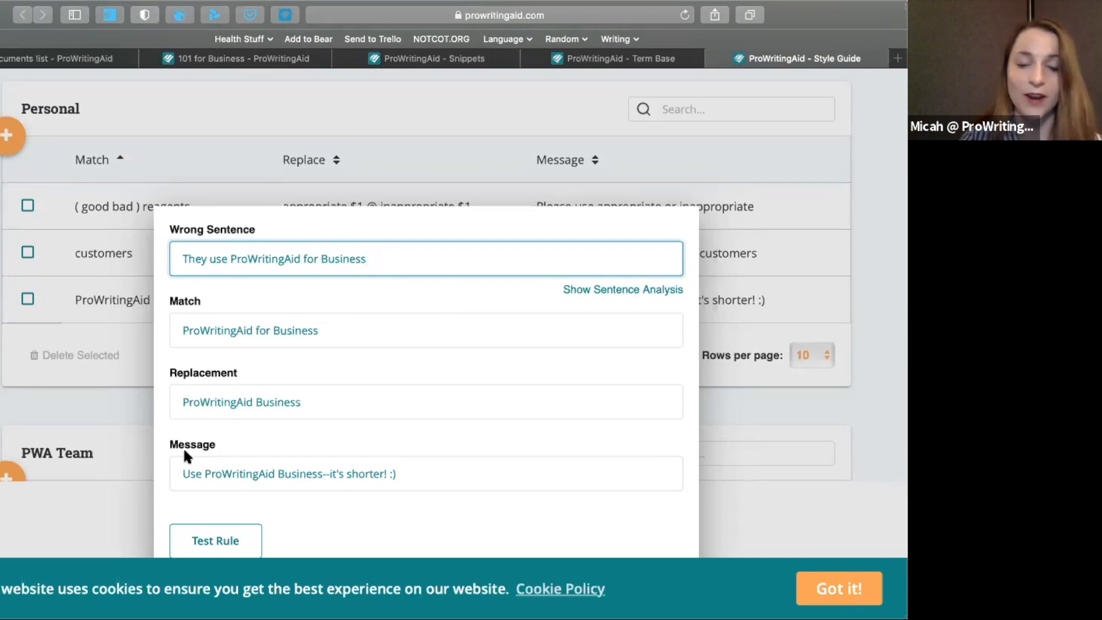
Test and save the ProWritingAid for Business style rule, accepting the website's cookie notice
scroll(183, 447, down, 1)
click(198, 517)
scroll(405, 453, down, 1)
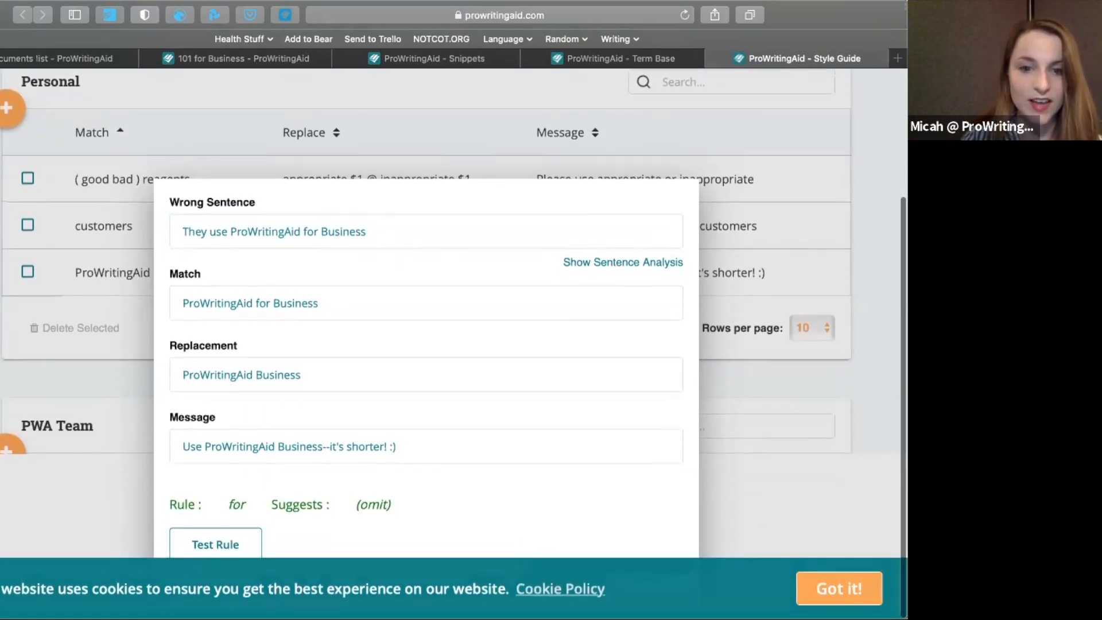
click(839, 588)
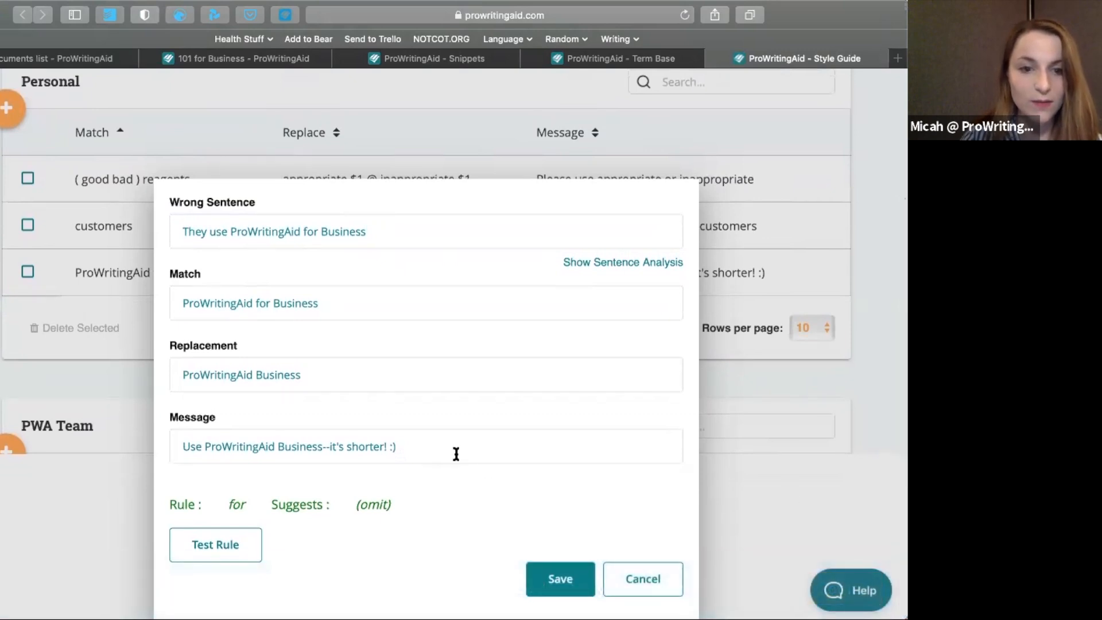
click(553, 581)
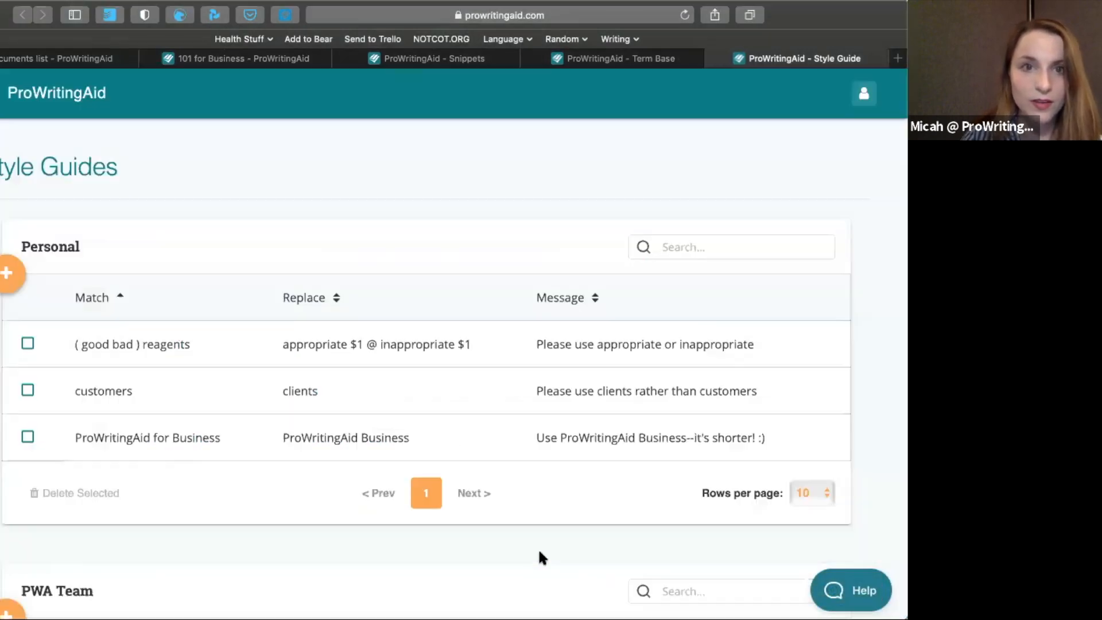
Return to the 101 for Business document and write "ProWritingAid for Business" on the blank line above the greeting
click(244, 58)
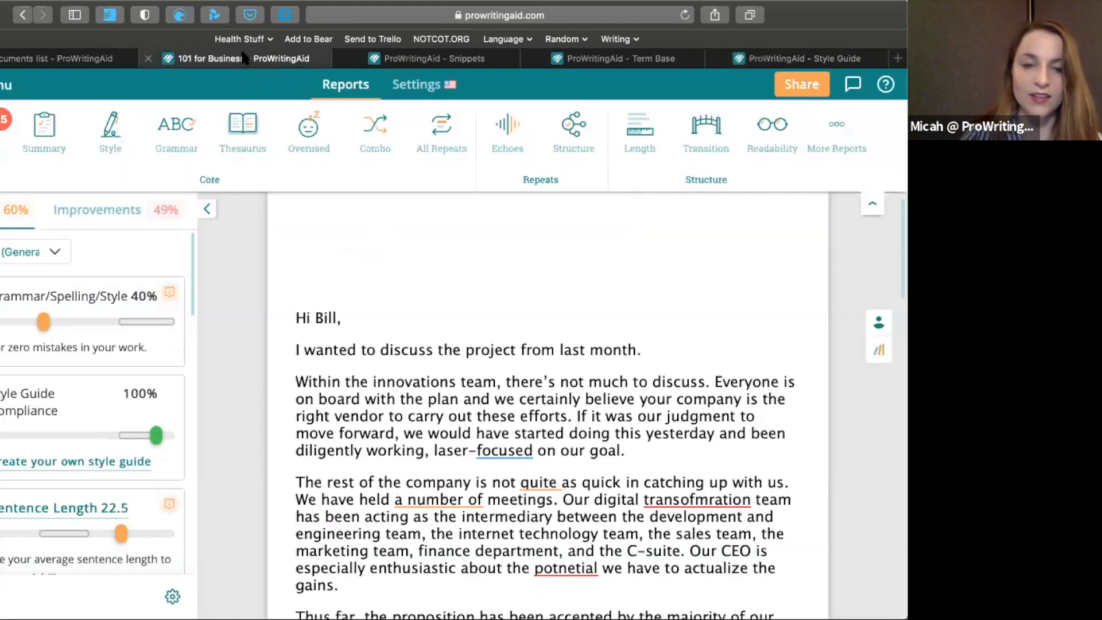
text(ProWritingAid for Business)
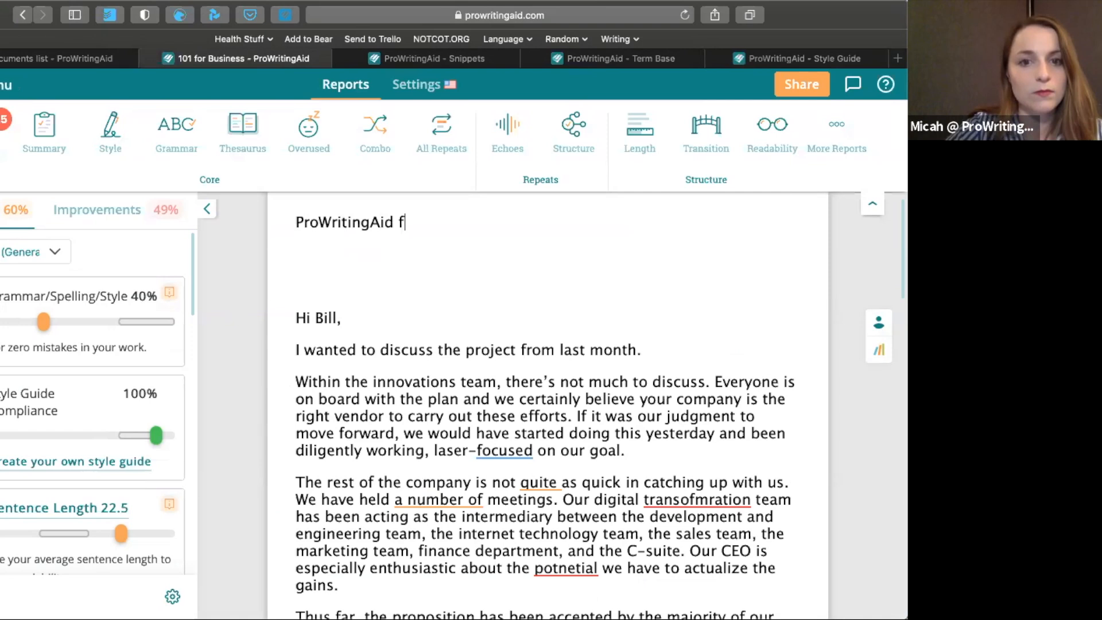
key(Return)
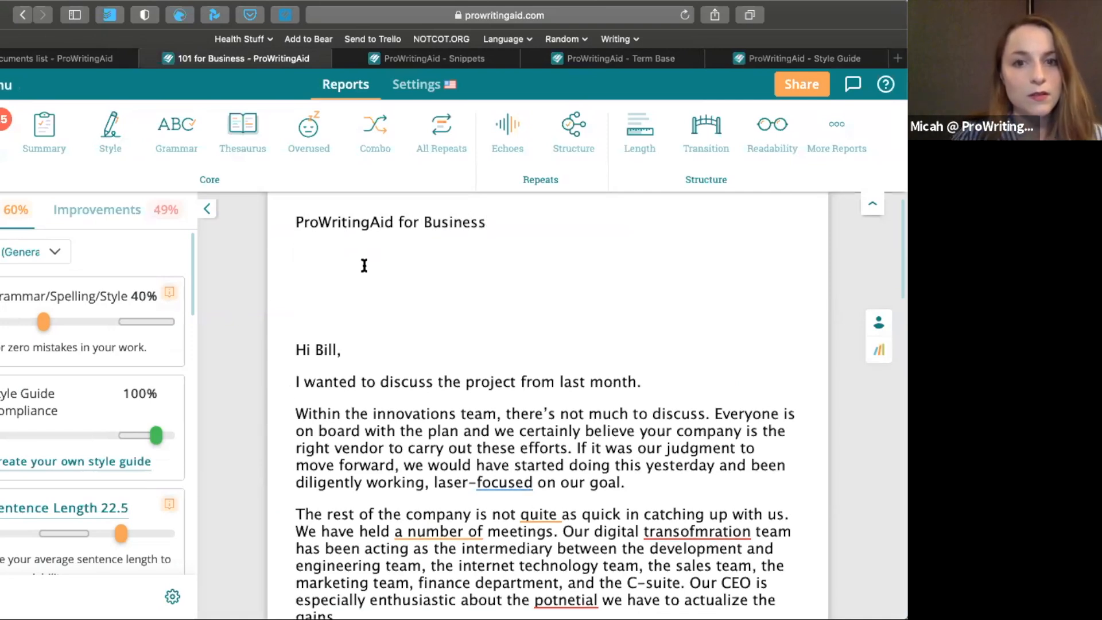
Apply the style guide suggestion "ProWritingAid Business" to the flagged phrase in the first line
scroll(369, 267, up, 1)
mouse_move(328, 244)
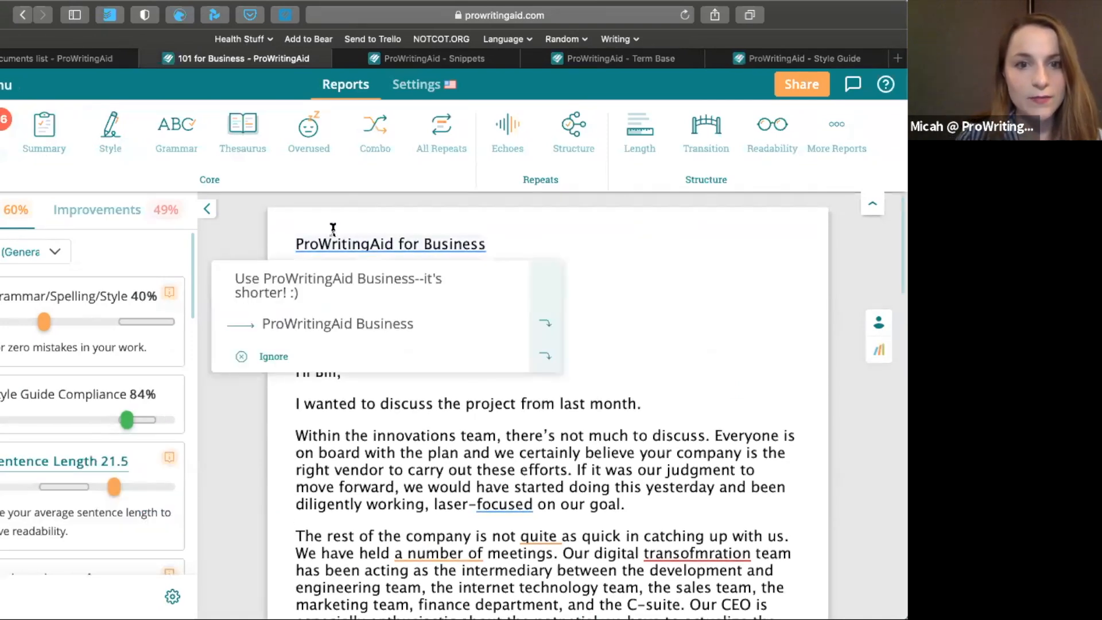
click(473, 295)
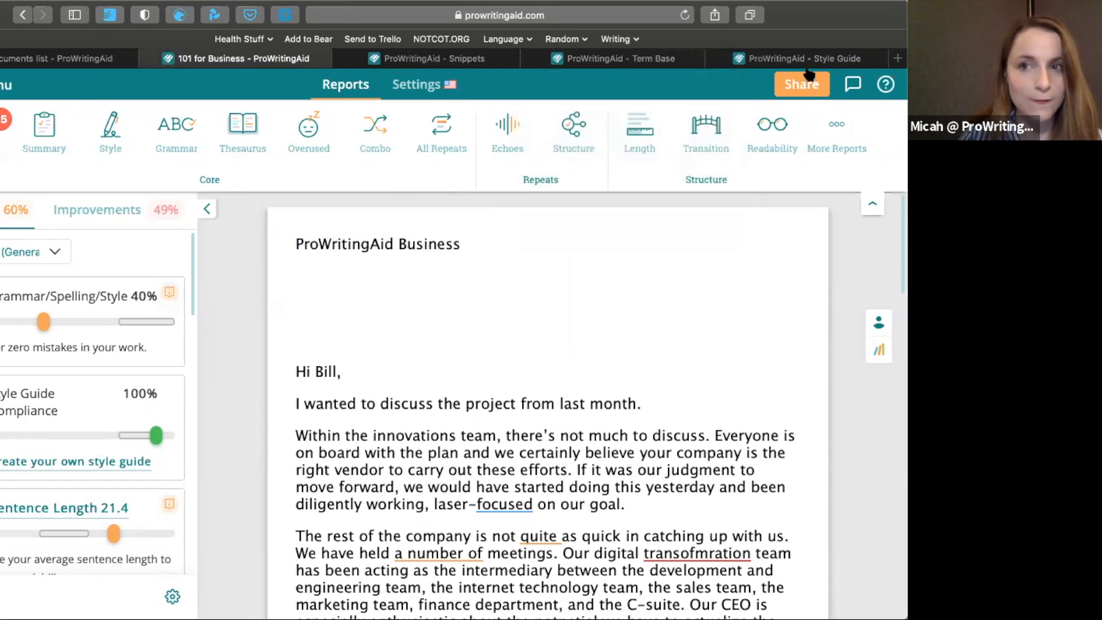
Open the "( good bad ) reagents" rule in the personal style guide, test it, and save it
click(791, 57)
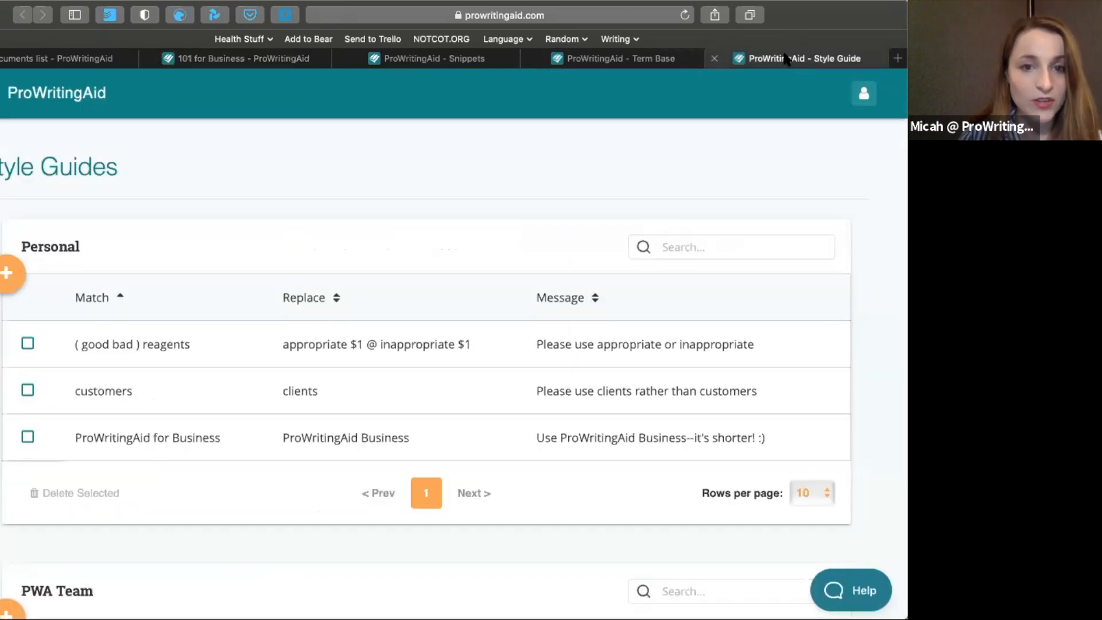
click(232, 345)
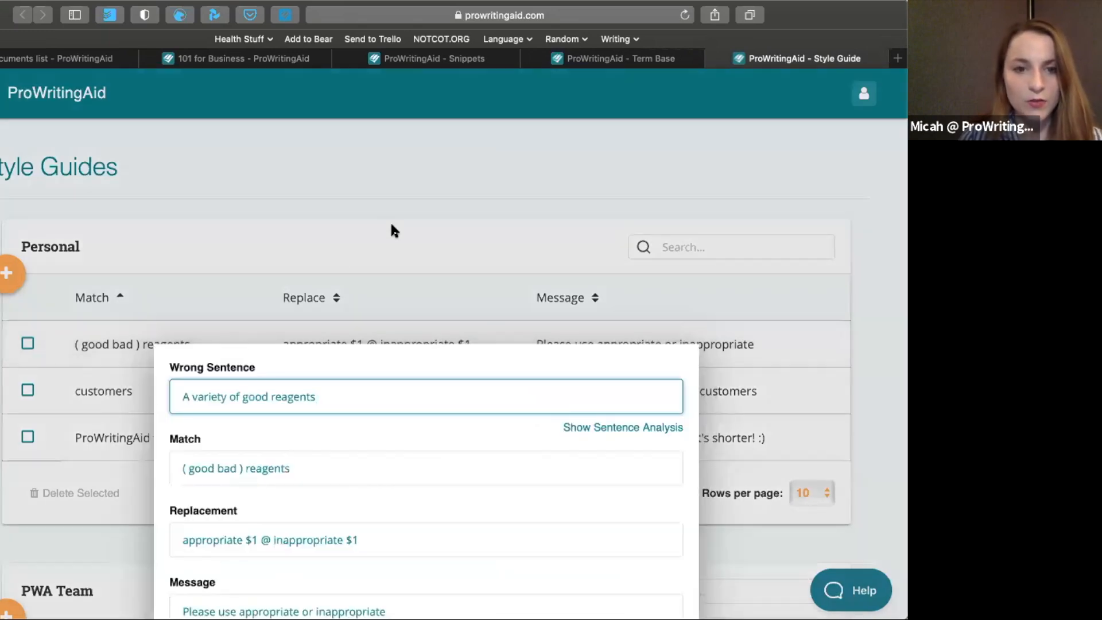
scroll(391, 229, down, 5)
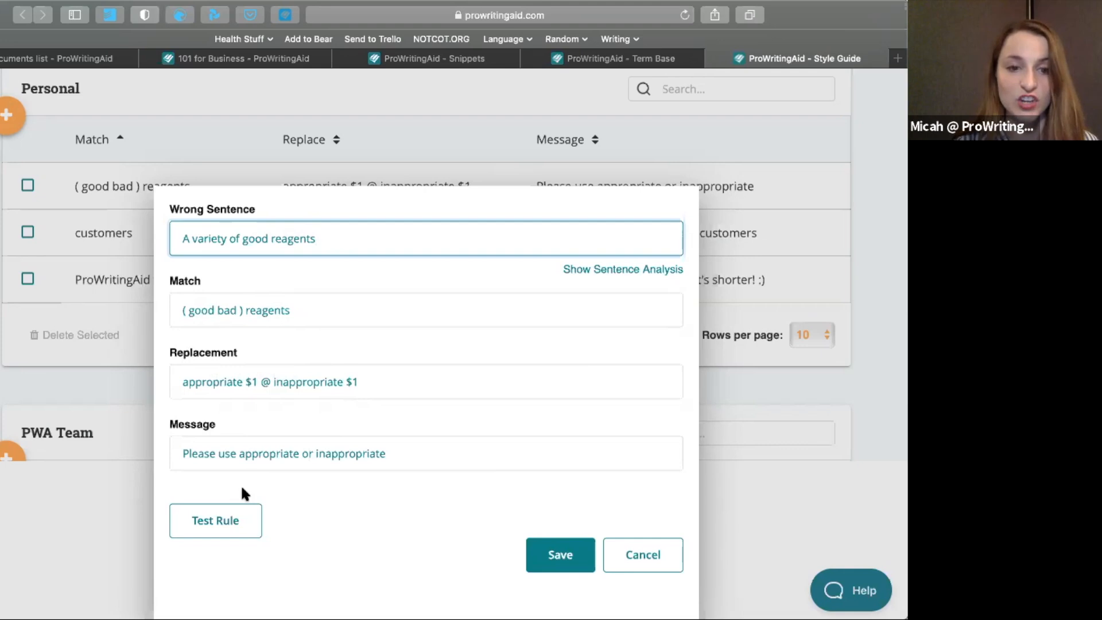
click(225, 515)
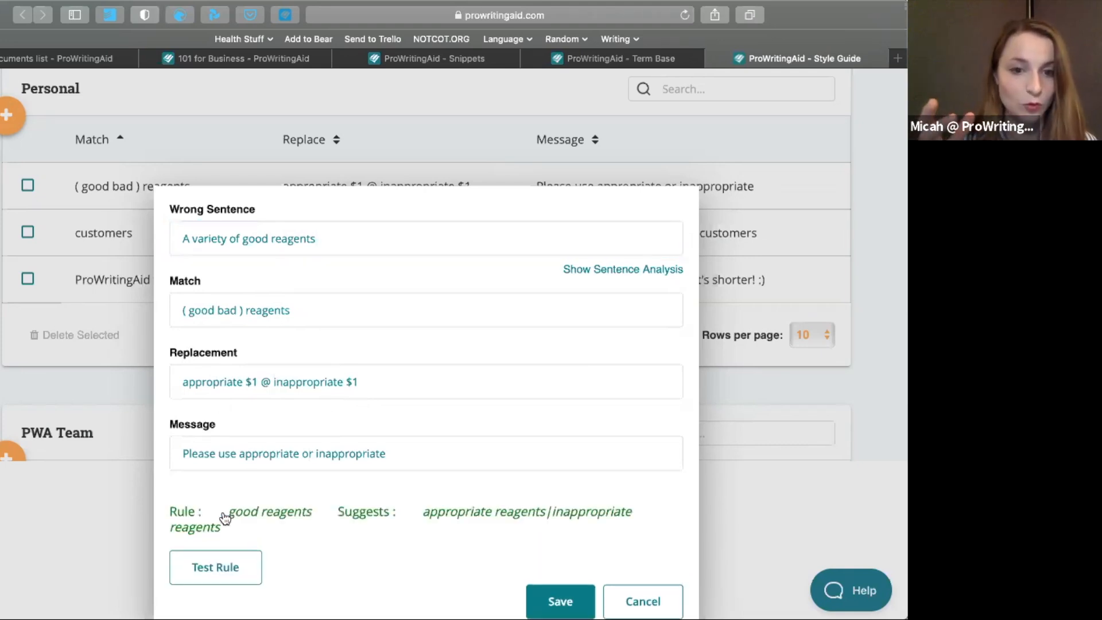
scroll(482, 478, down, 1)
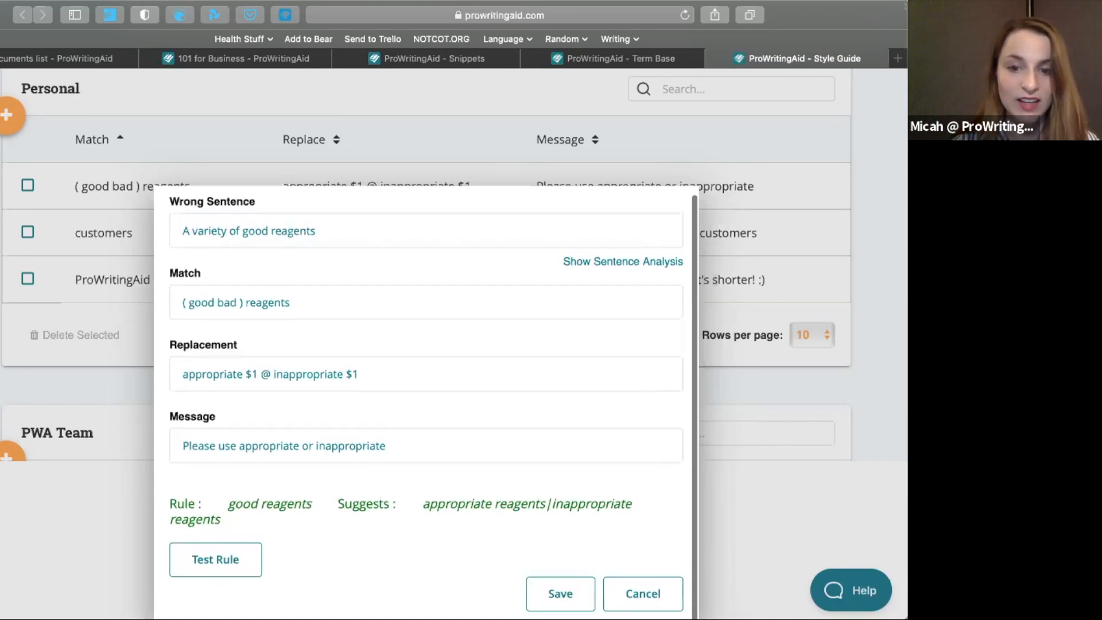
click(559, 593)
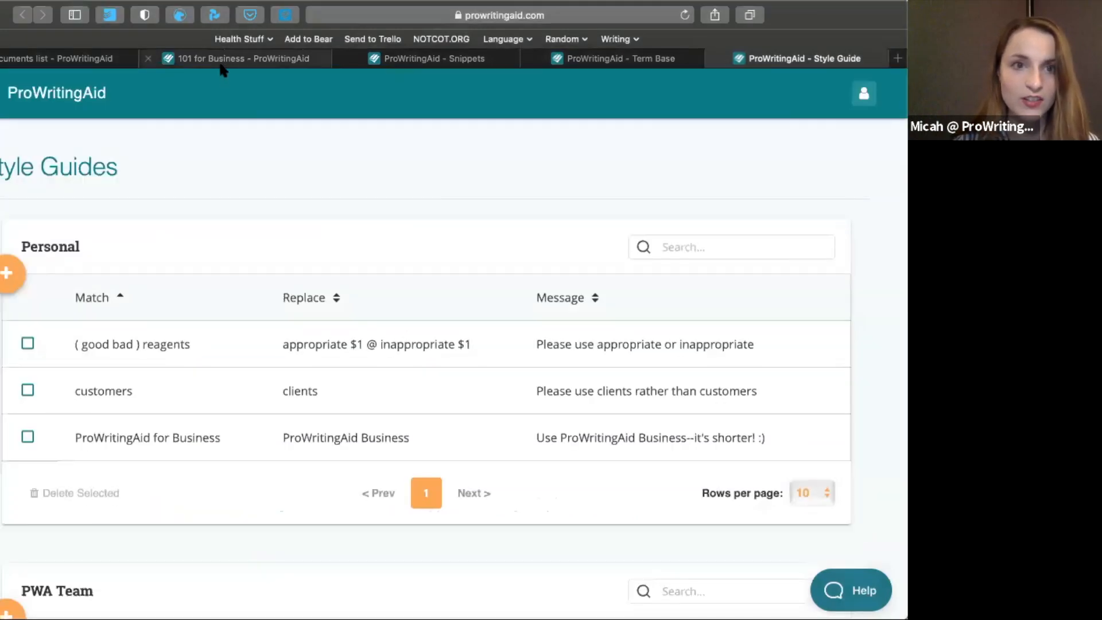
Replace the 101 for Business document's first line with "we have used good reagents." and apply the "appropriate reagents" suggestion
click(241, 58)
click(456, 266)
drag(463, 242, 251, 188)
key(BackSpace)
text(we)
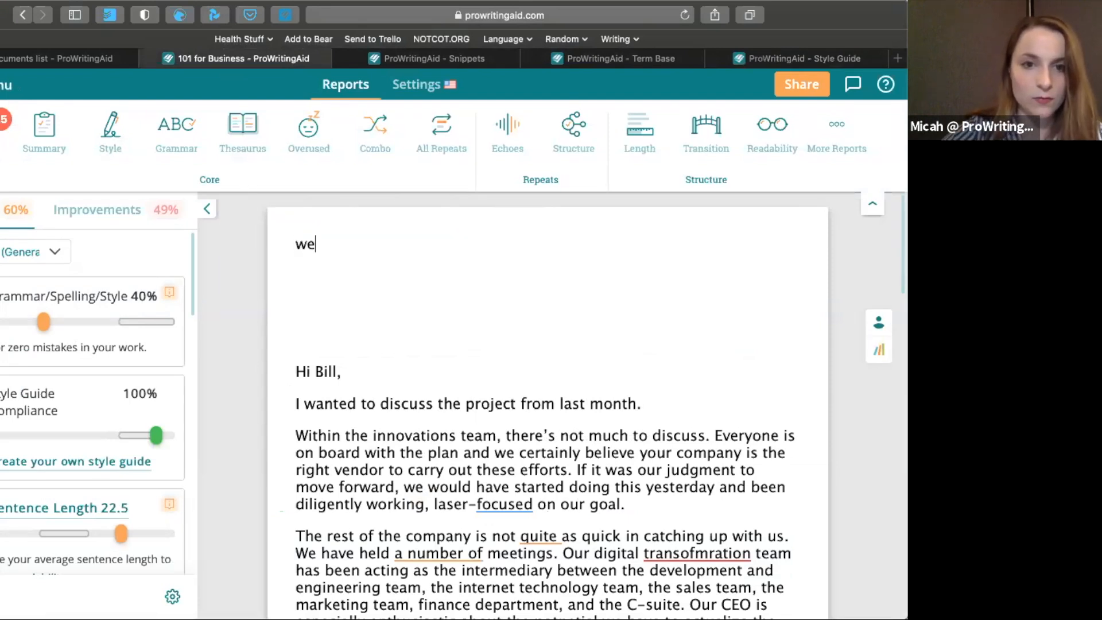
text( have used good reagents.)
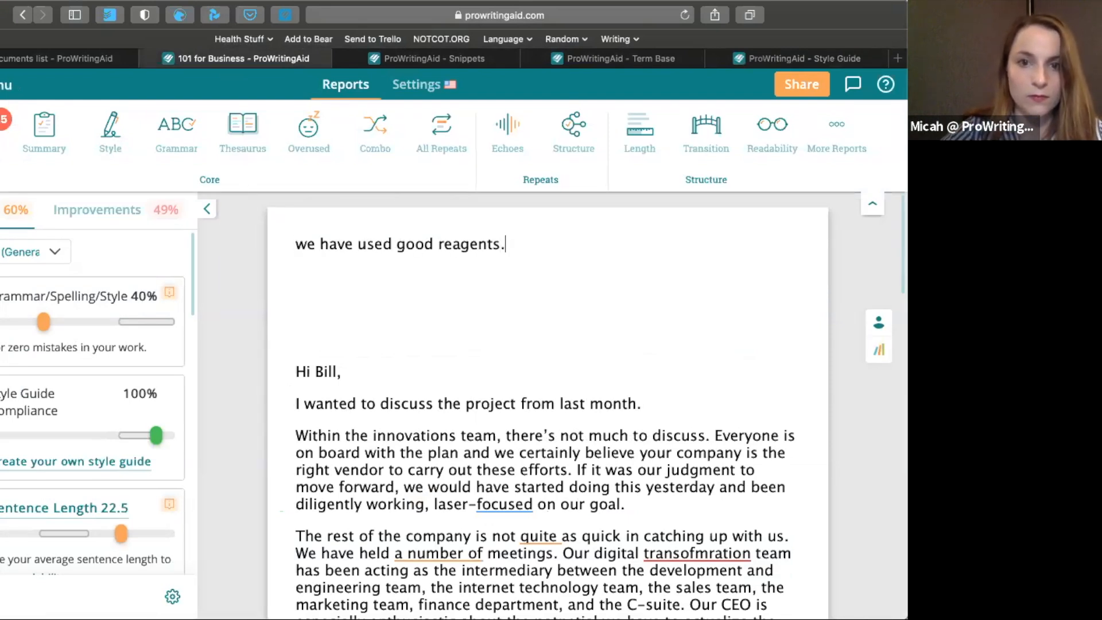
key(Return)
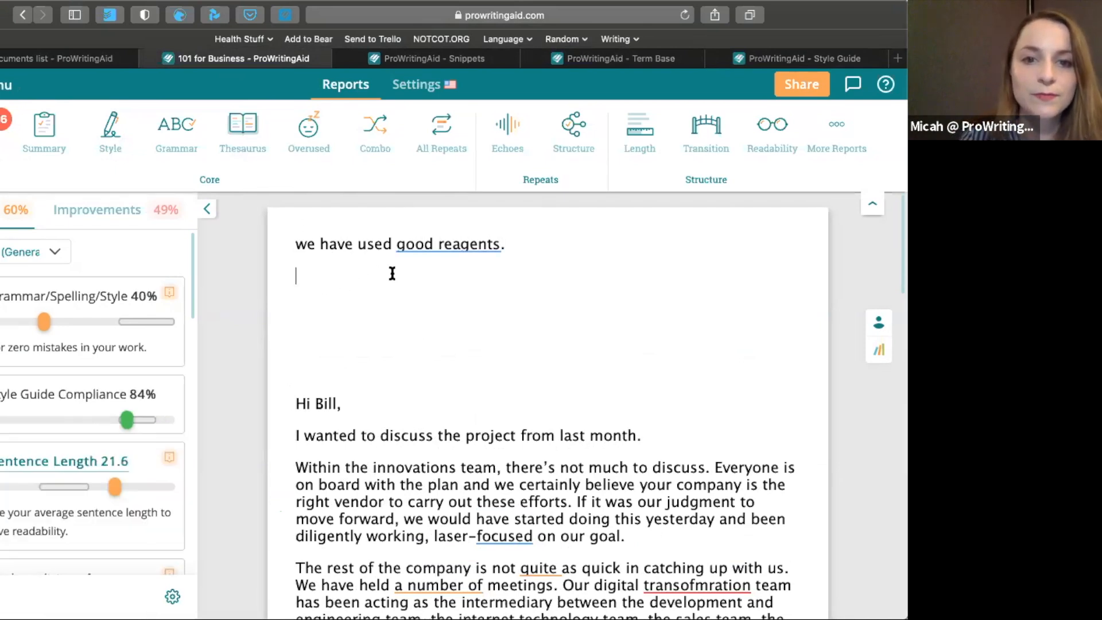
mouse_move(452, 245)
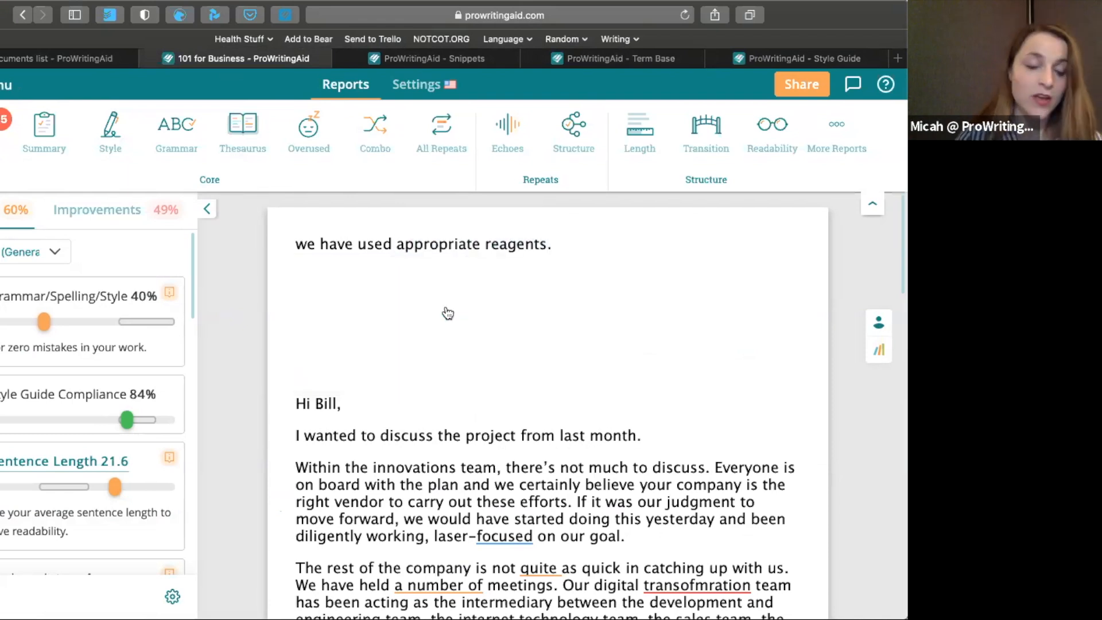
Return to the style guides and examine the PWA Team rules, including the Oxford comma rule, and the personal rules
click(775, 58)
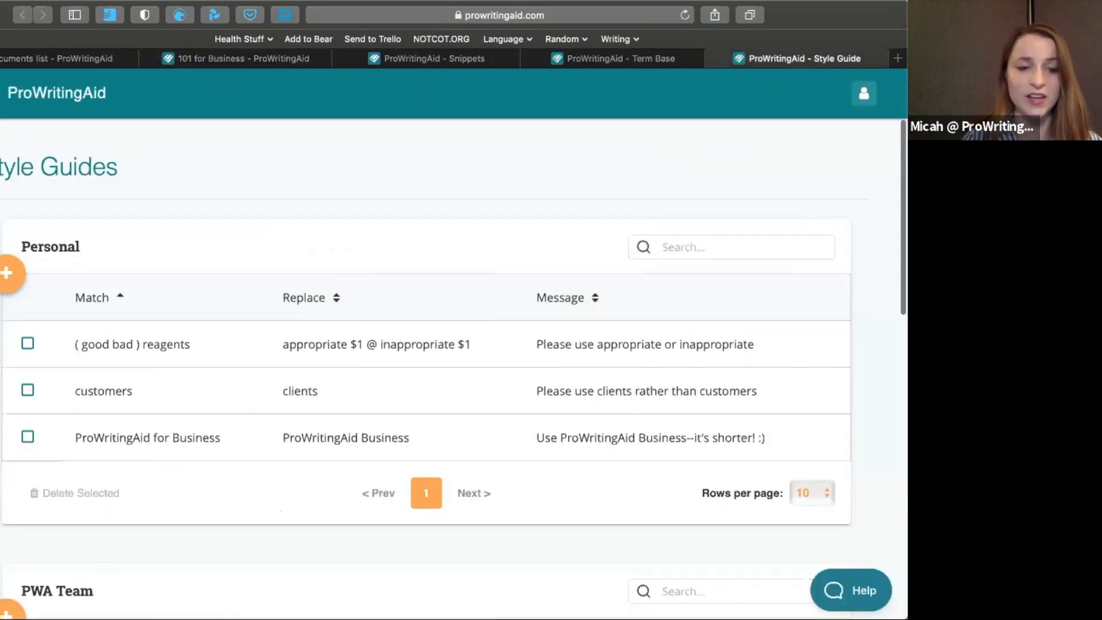
scroll(453, 367, down, 5)
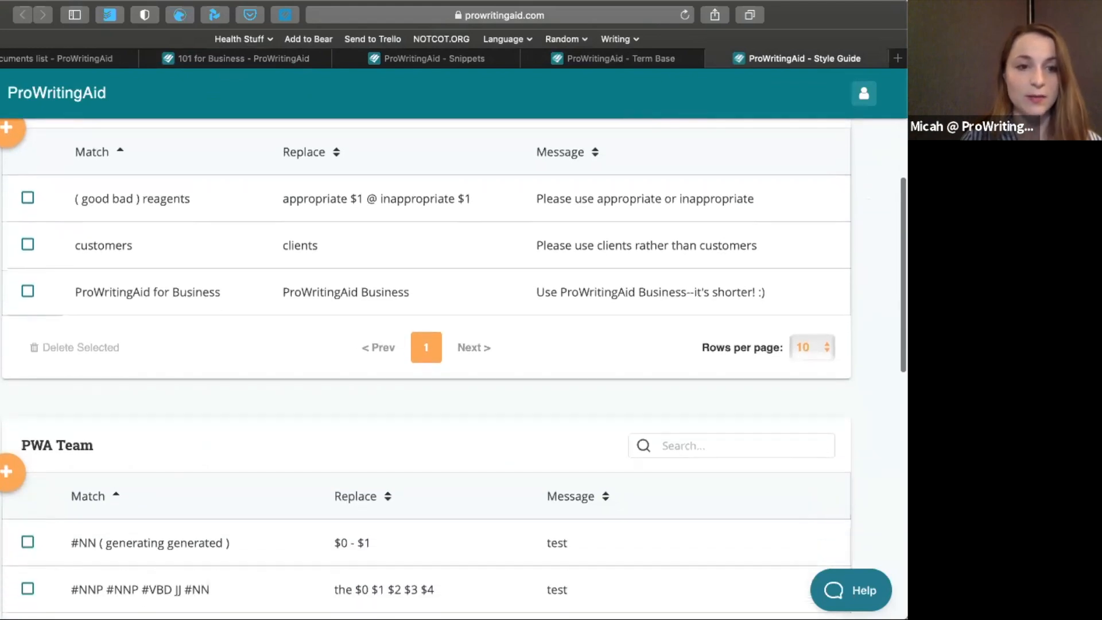
scroll(453, 367, down, 2)
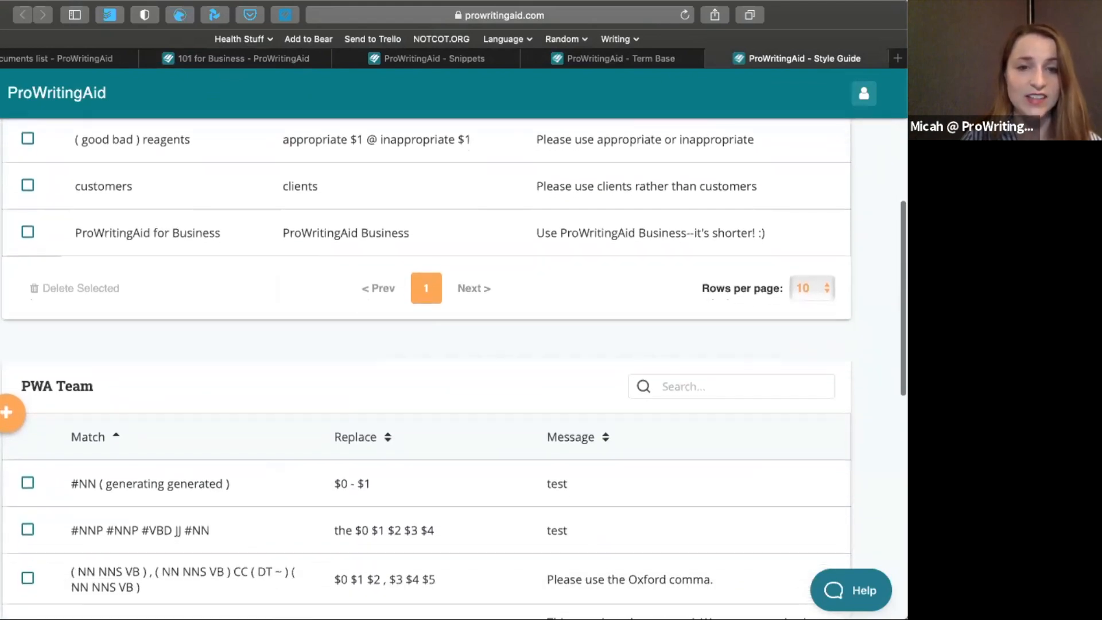
scroll(187, 339, down, 7)
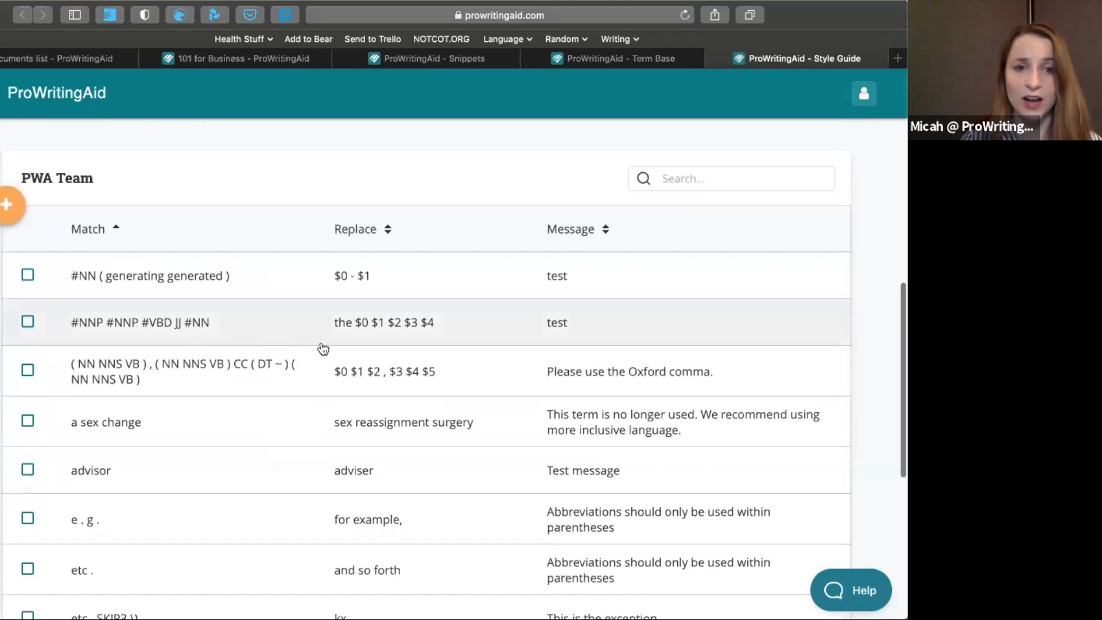
scroll(497, 388, down, 1)
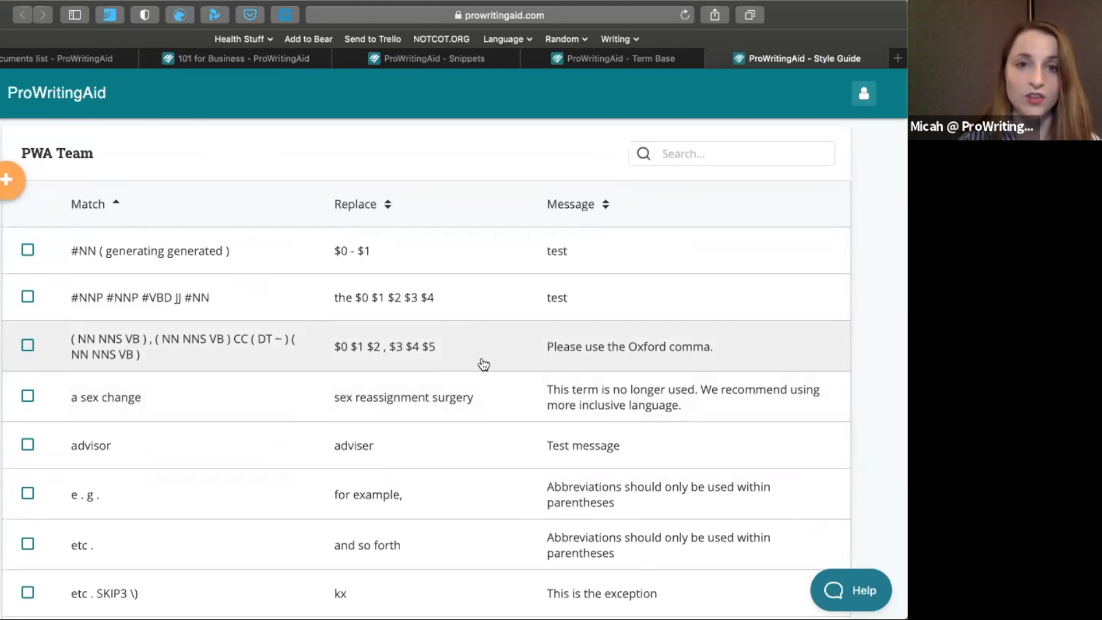
scroll(484, 364, up, 7)
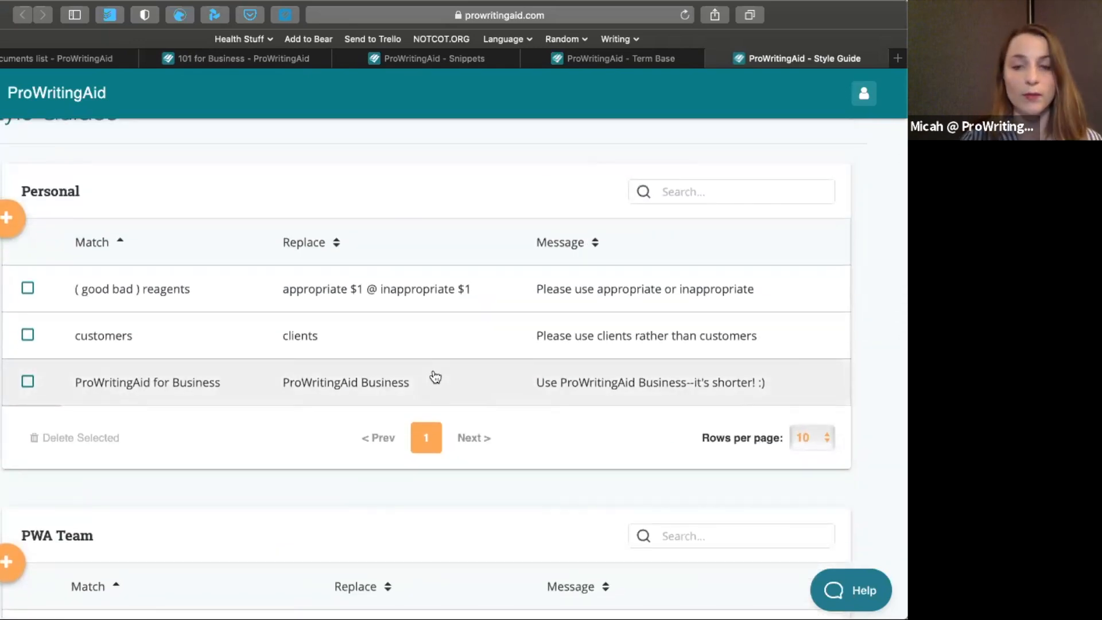
scroll(435, 376, up, 2)
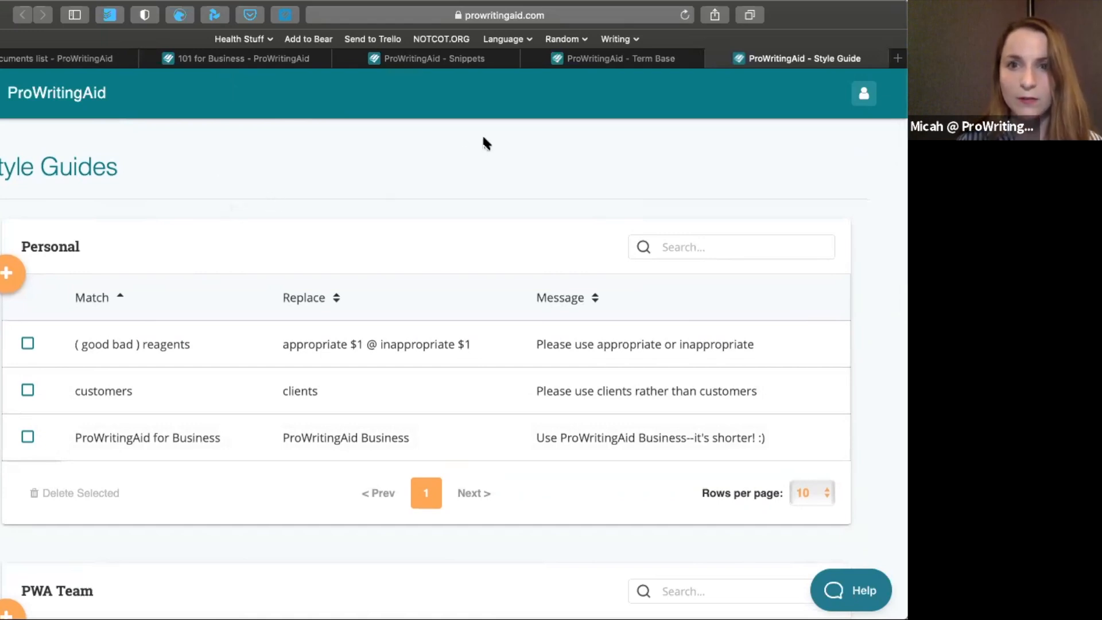
Open the Term Bases page, examine the personal CSV import options, and sort the personal term table by status
click(599, 63)
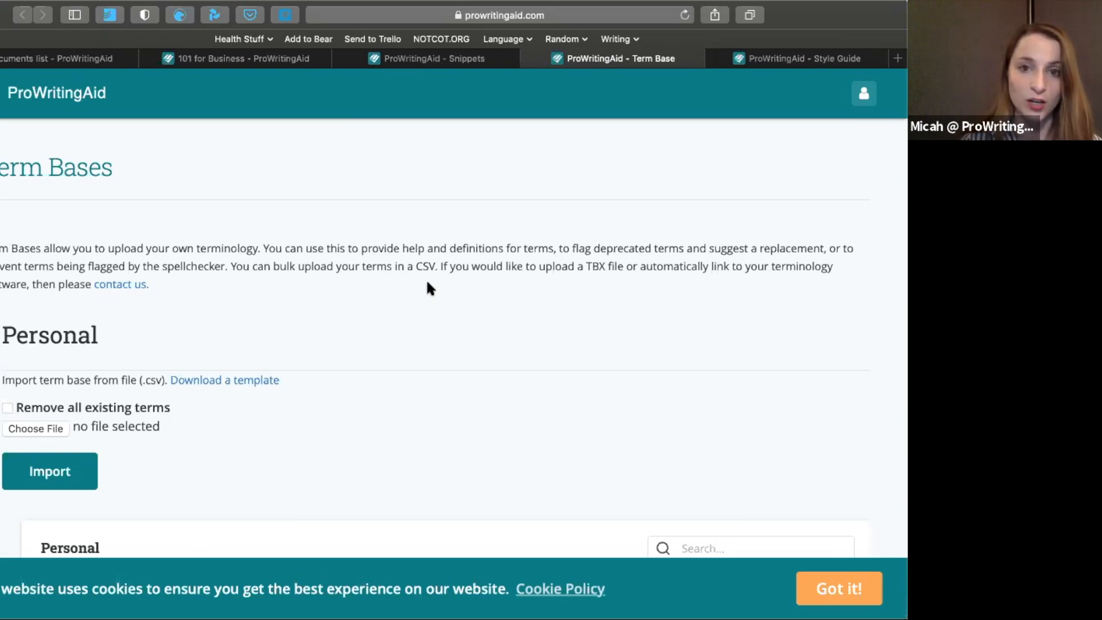
scroll(427, 282, down, 5)
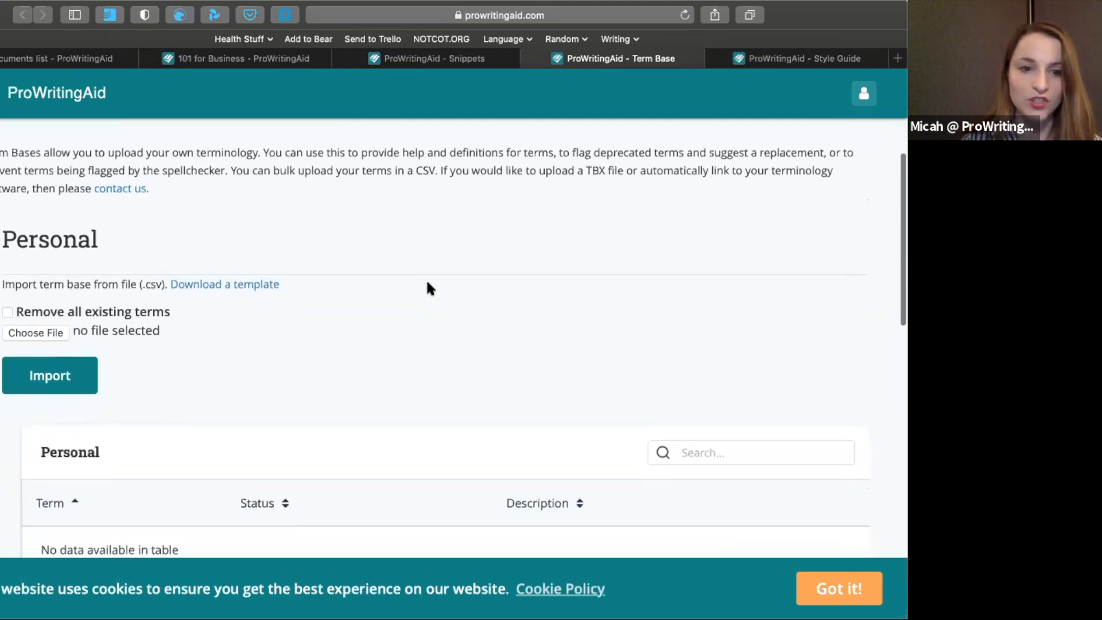
scroll(426, 281, down, 2)
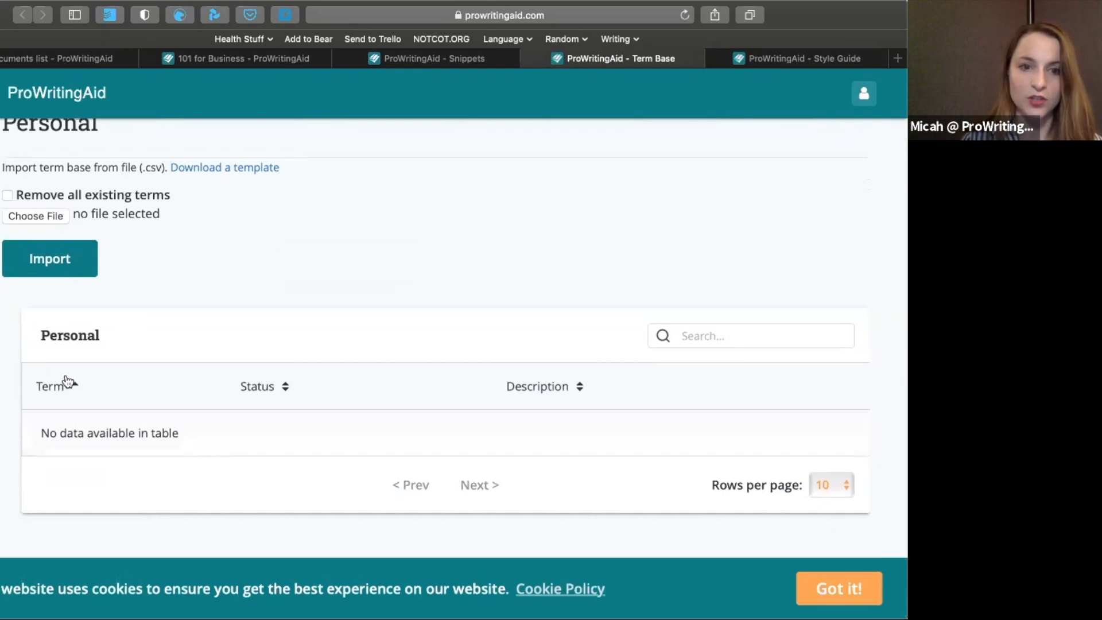
click(283, 388)
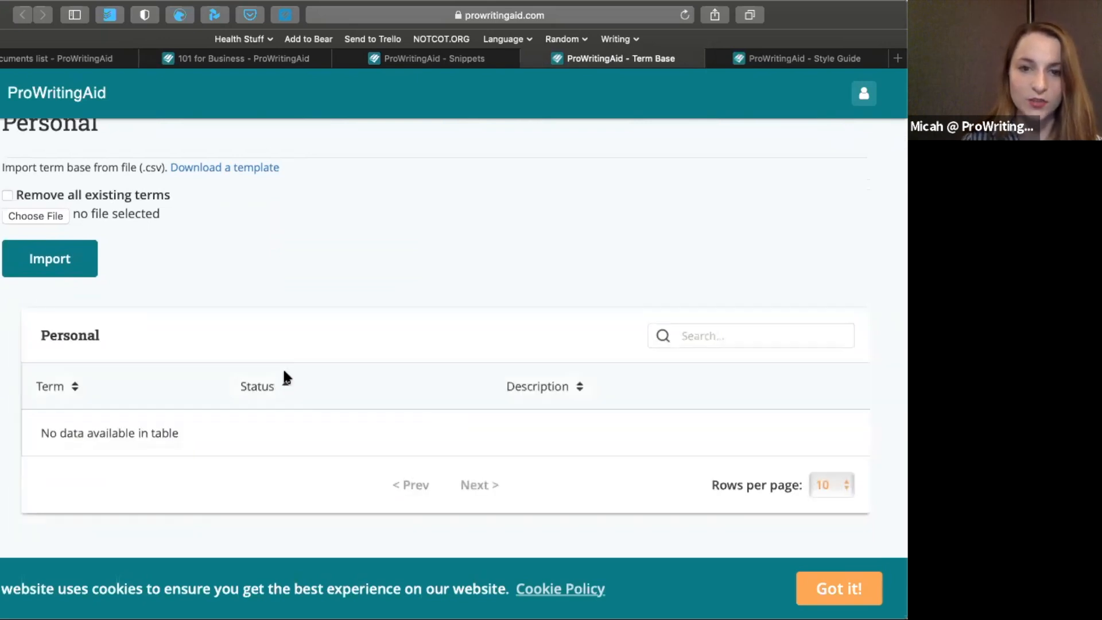
scroll(533, 392, down, 3)
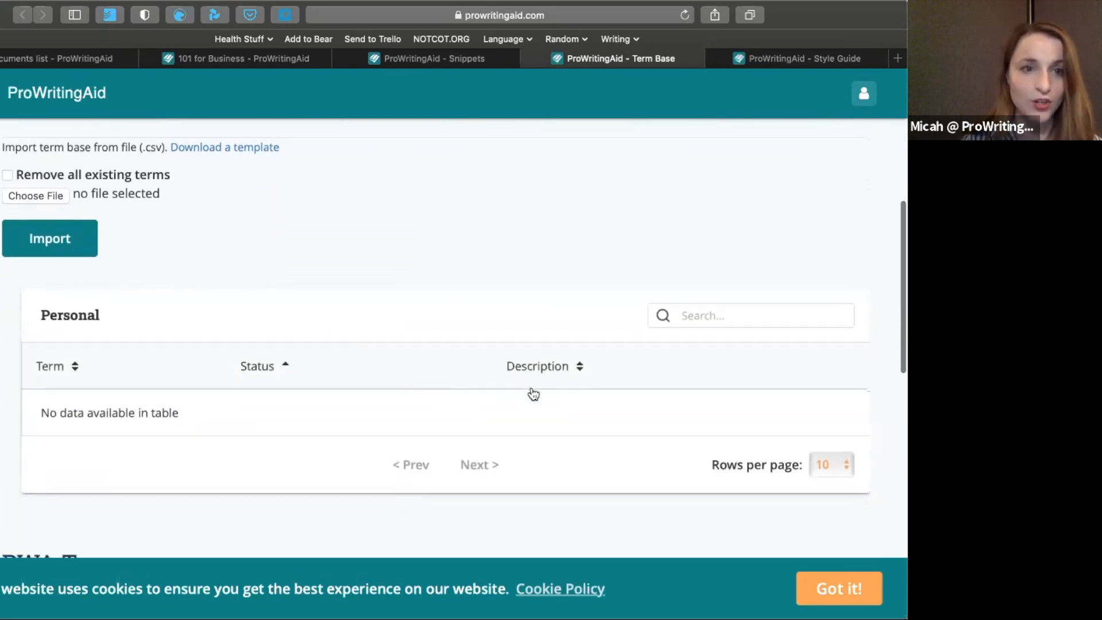
scroll(533, 394, up, 1)
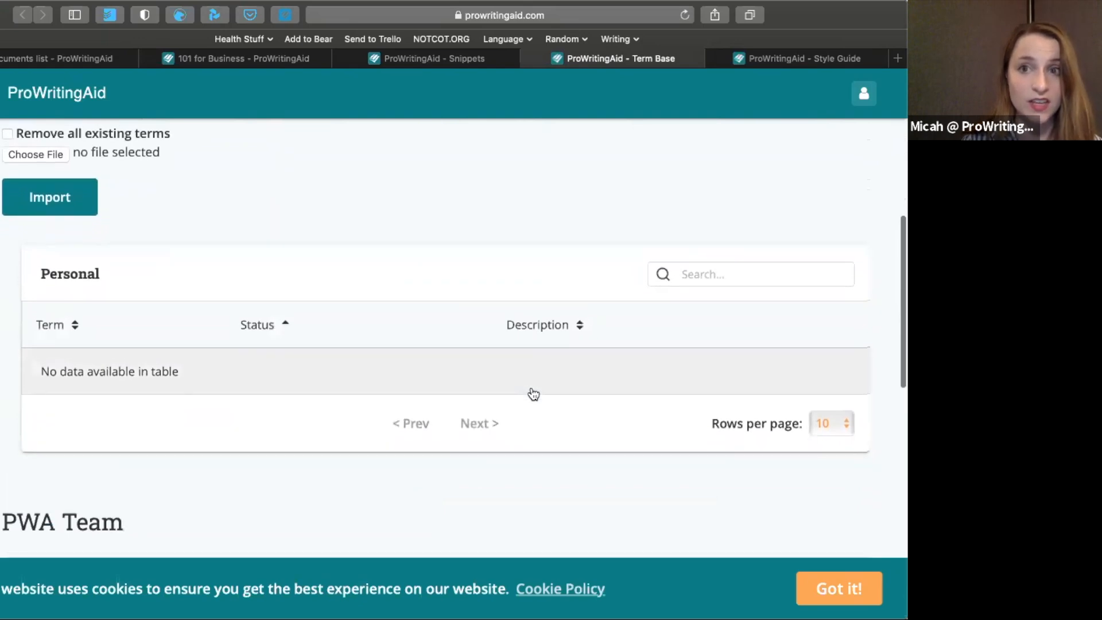
Examine the PWA Team term base, including its CSV import options and the terms with their statuses and descriptions
scroll(533, 394, down, 10)
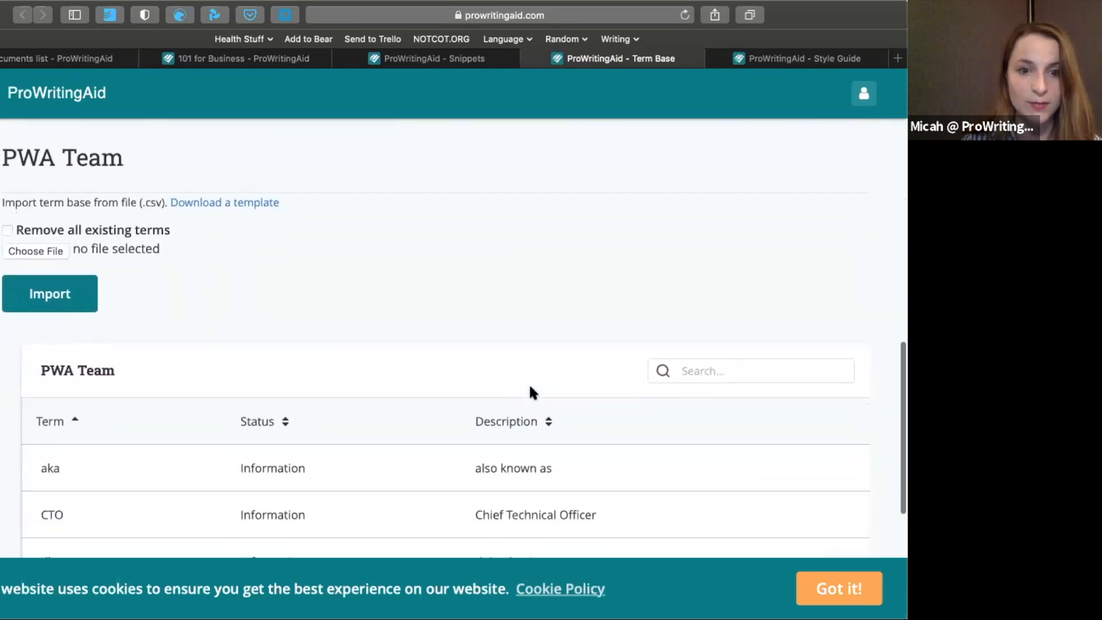
scroll(251, 401, up, 1)
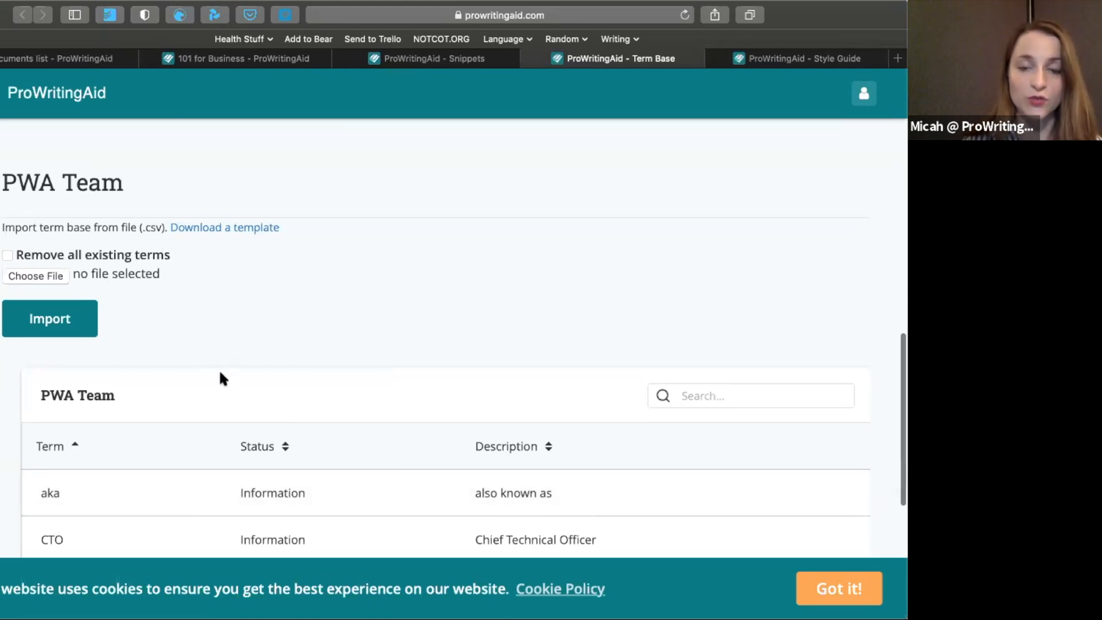
scroll(220, 374, down, 1)
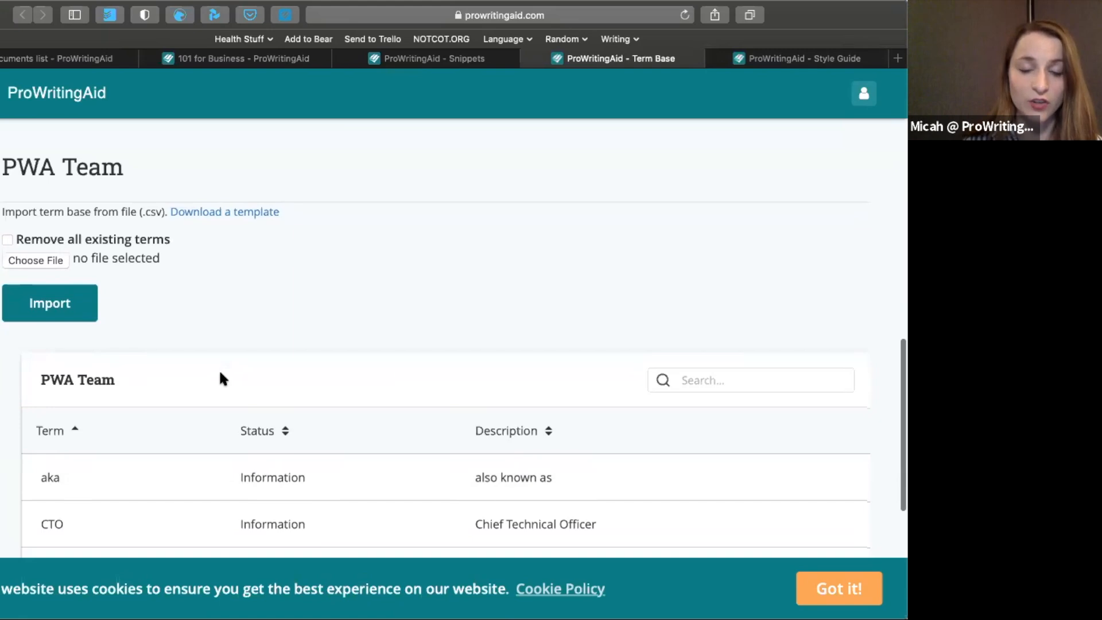
scroll(221, 373, down, 4)
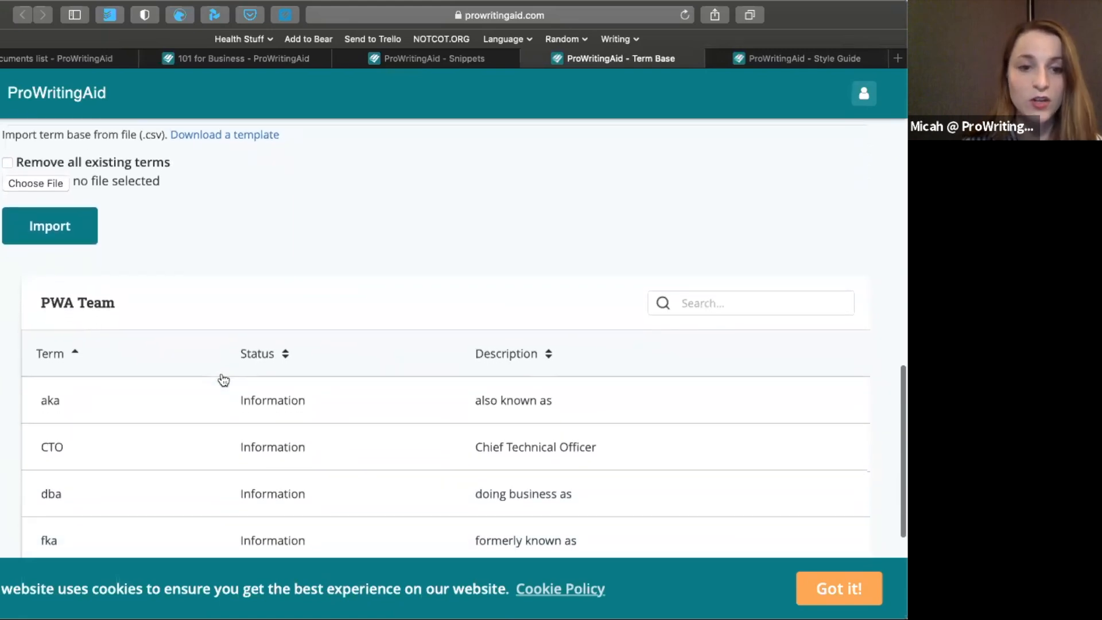
scroll(223, 379, up, 5)
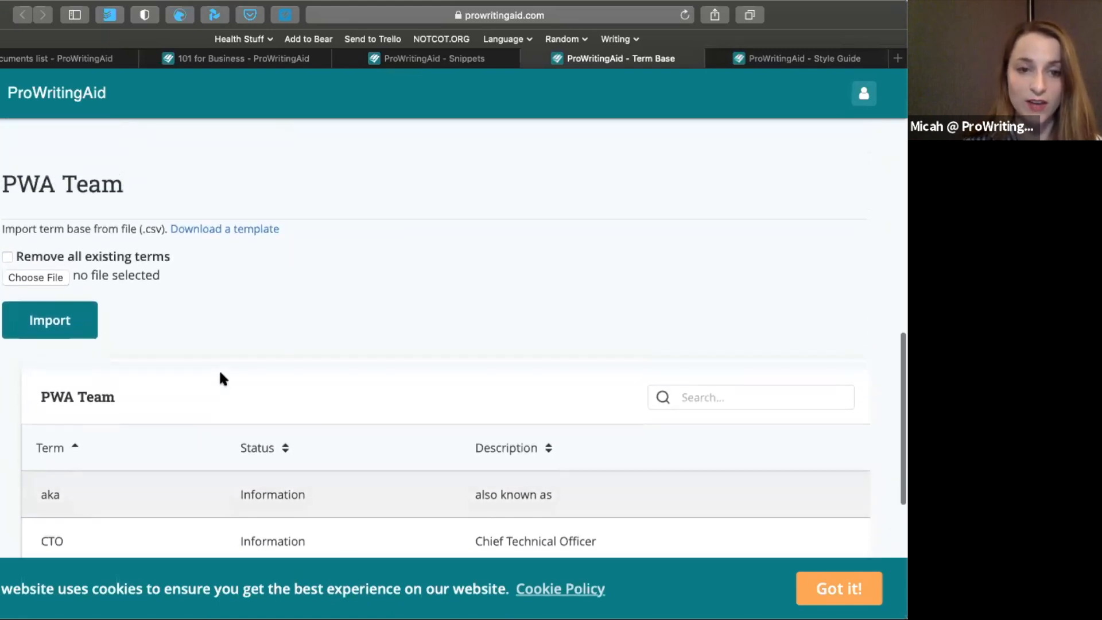
scroll(223, 379, down, 1)
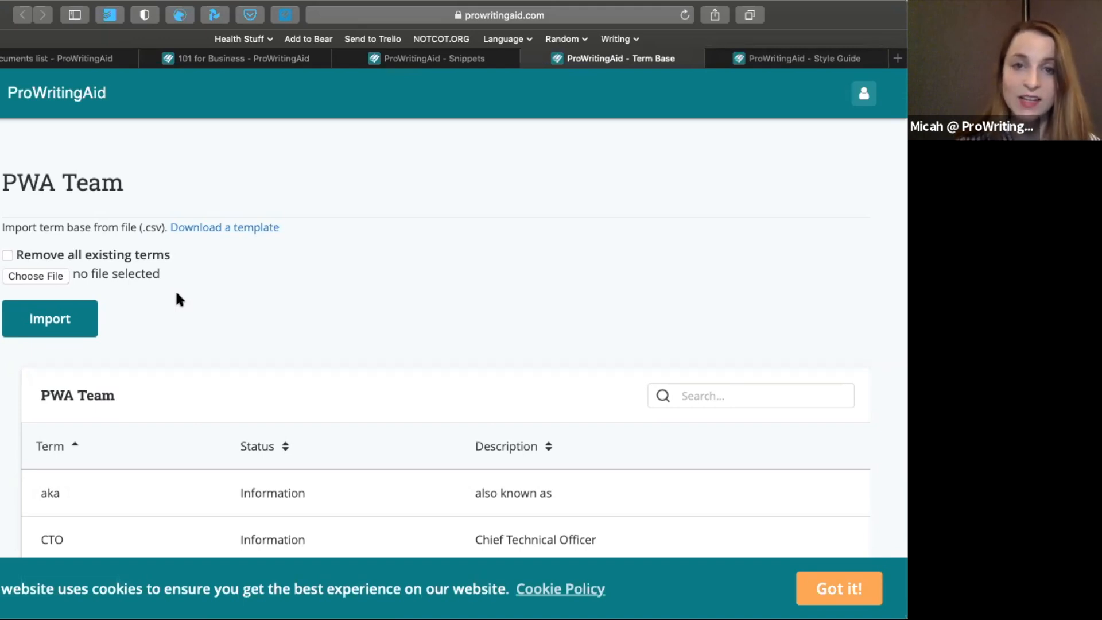
mouse_move(353, 53)
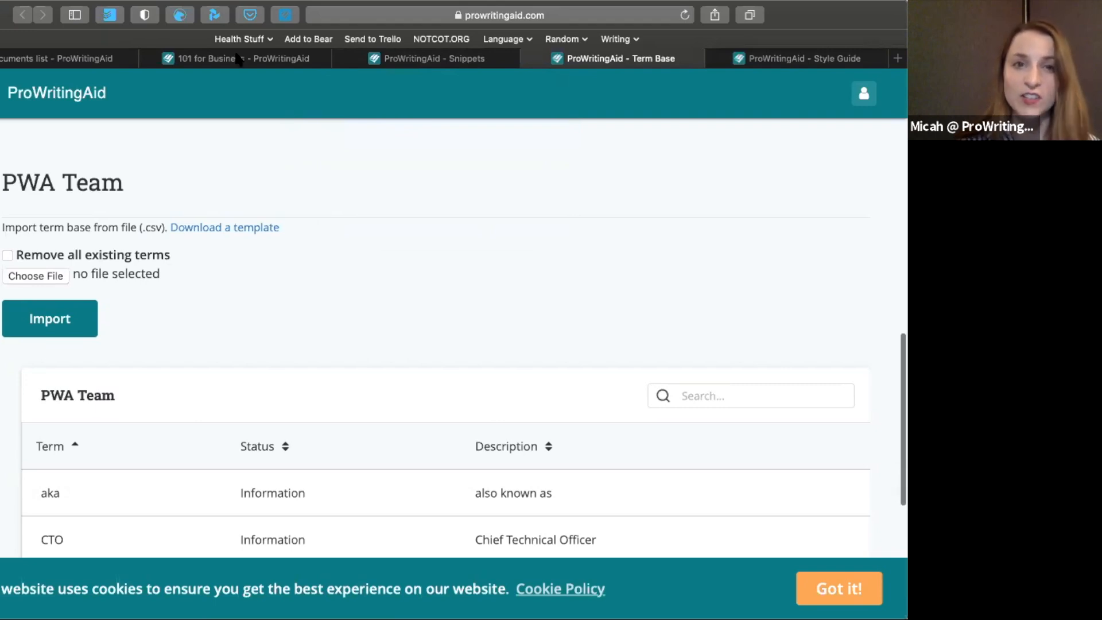
scroll(388, 249, up, 5)
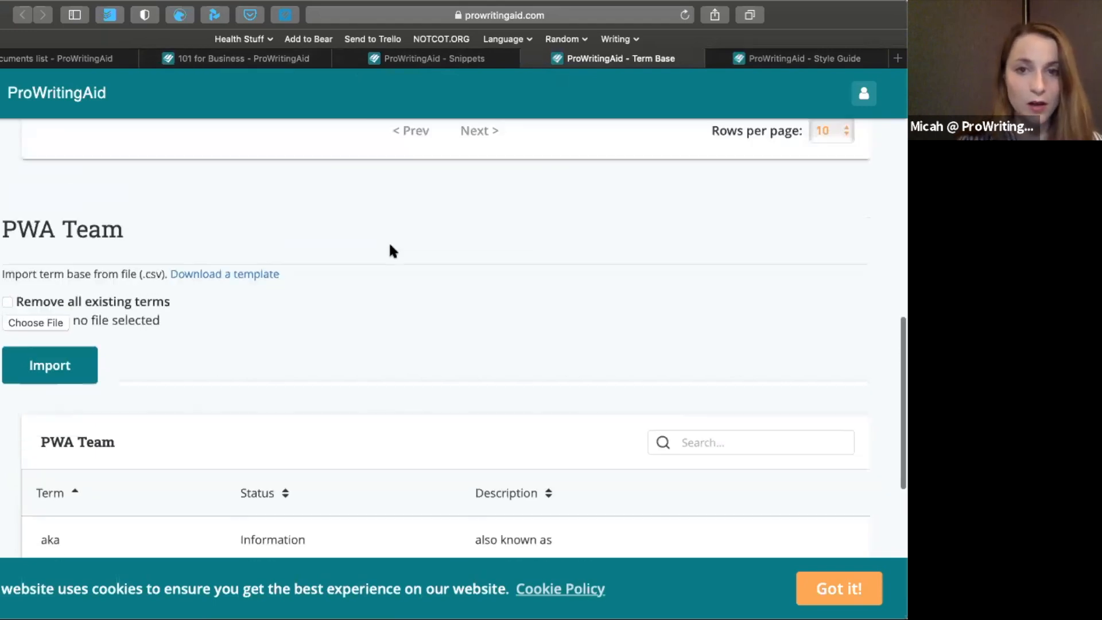
scroll(392, 251, up, 3)
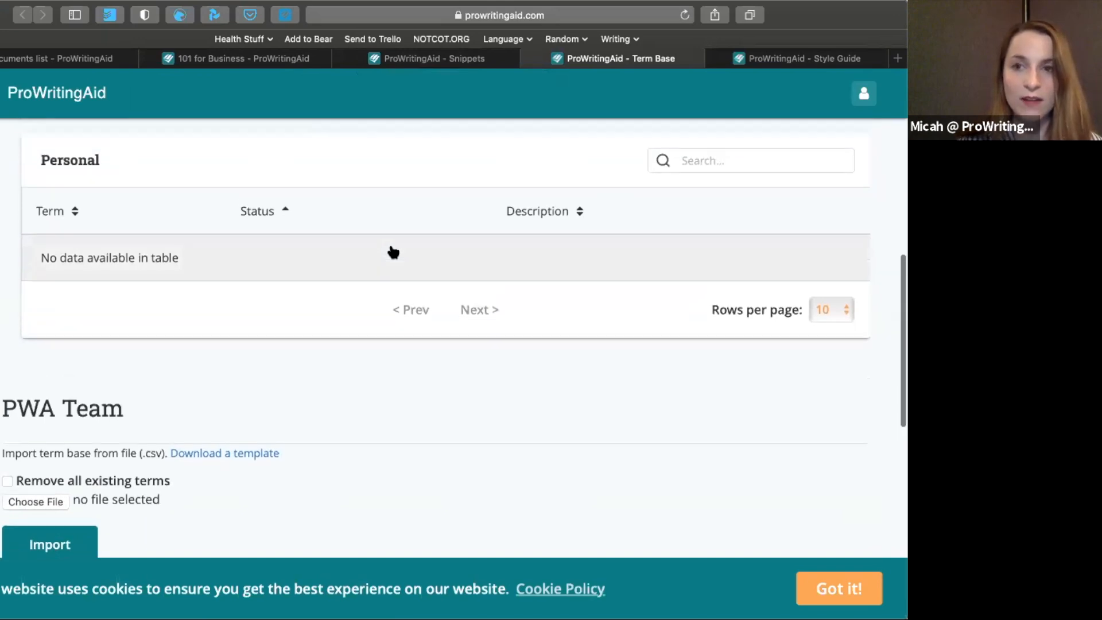